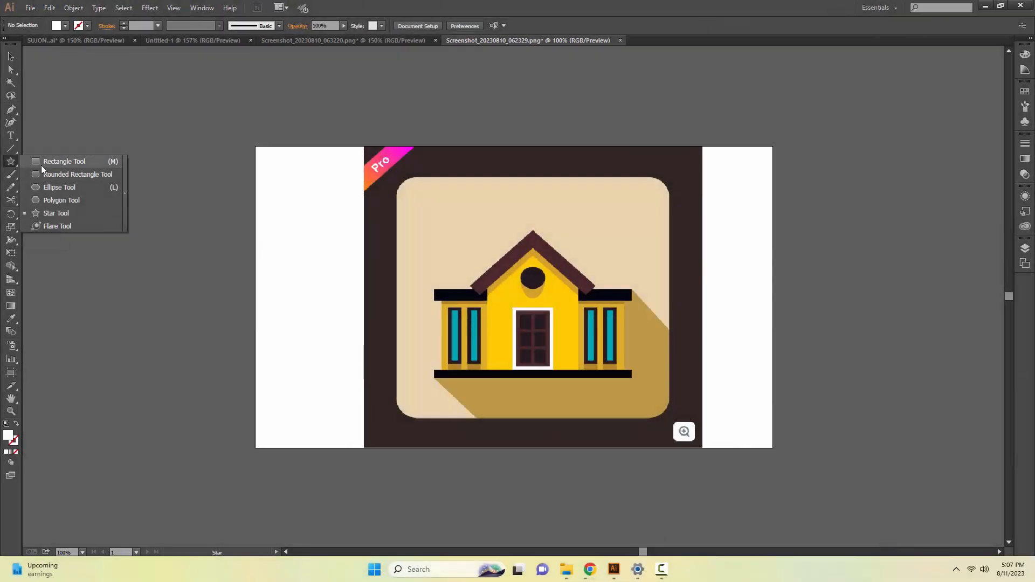
# Trace the black base slab beneath the house with a rectangle about 366.5 × 13.5 px.
pyautogui.click(41, 165)
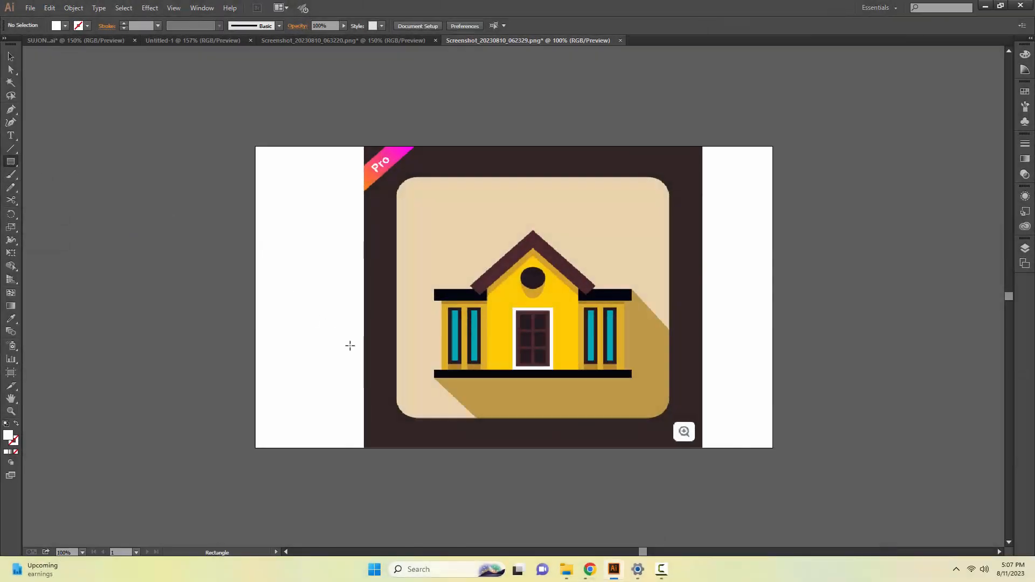
pyautogui.press('z')
pyautogui.click(441, 392)
pyautogui.click(640, 319)
pyautogui.moveTo(640, 275); pyautogui.dragTo(581, 463)
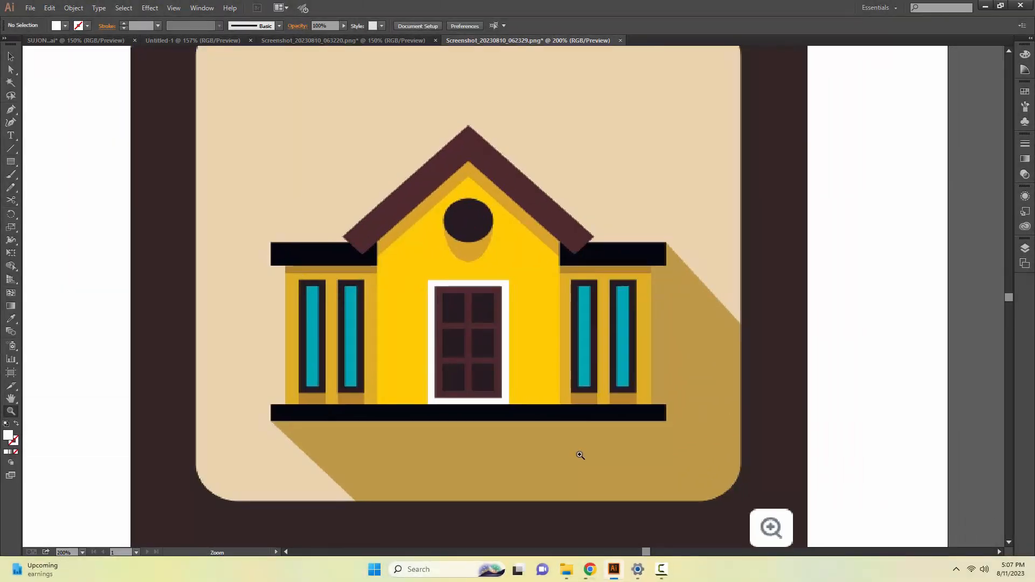
pyautogui.press('m')
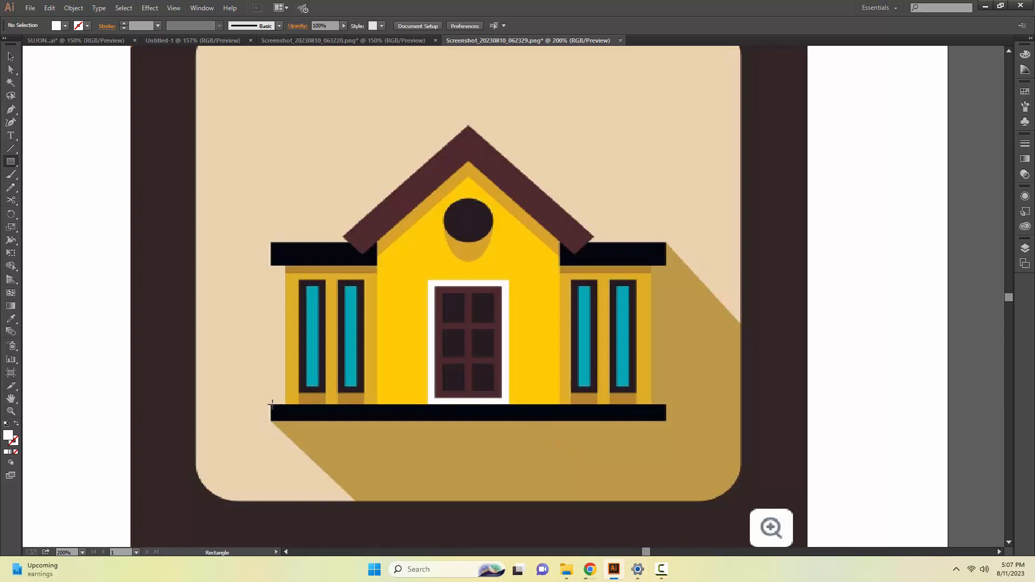
pyautogui.moveTo(270, 405)
pyautogui.mouseDown()
pyautogui.moveTo(283, 424)
pyautogui.moveTo(667, 420)
pyautogui.mouseUp()
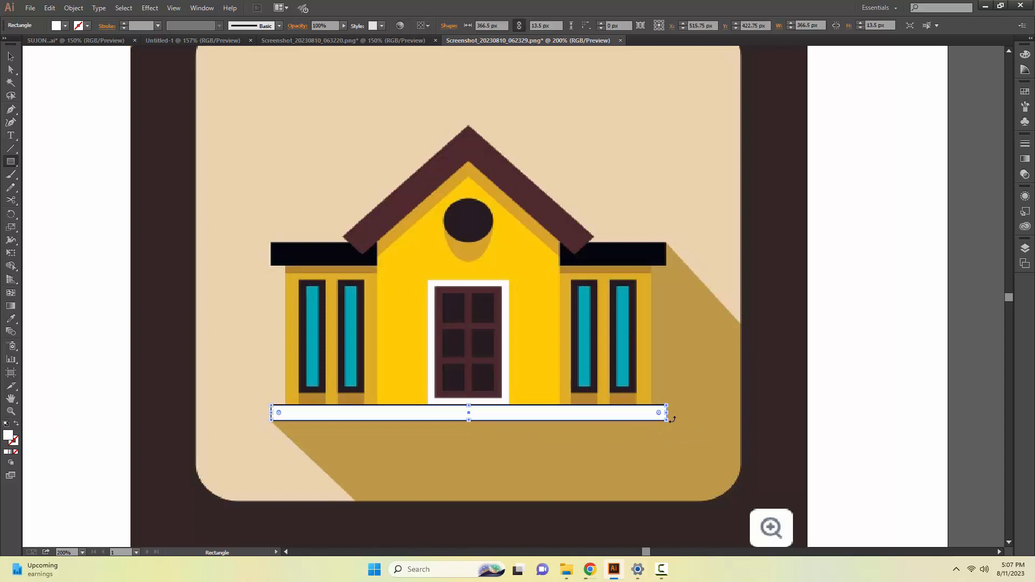
pyautogui.press('v')
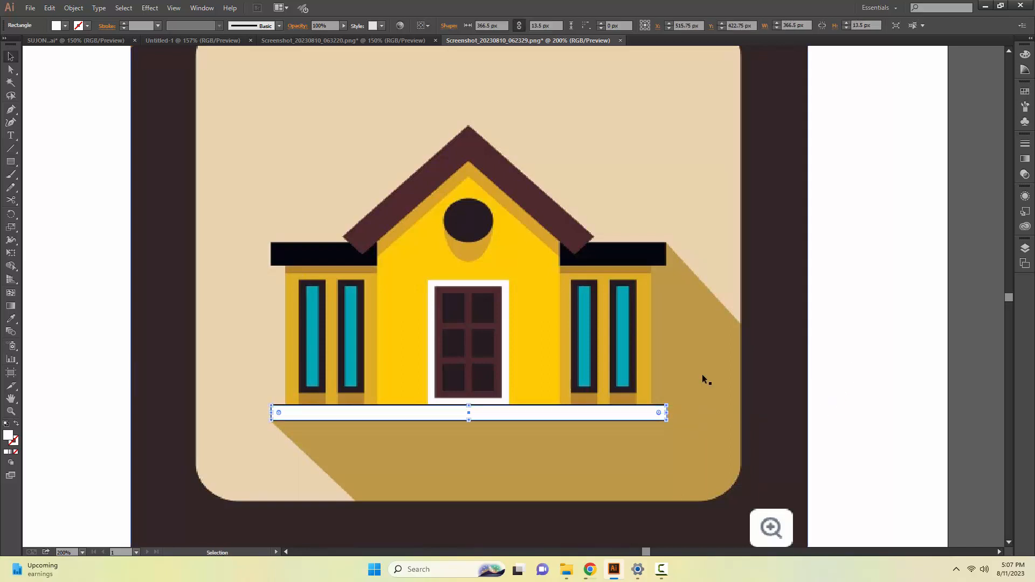
# Trace the right wing's three wall pillars with rectangles about 15.5, 11 and 9 px wide, each about 122 px tall.
pyautogui.press('m')
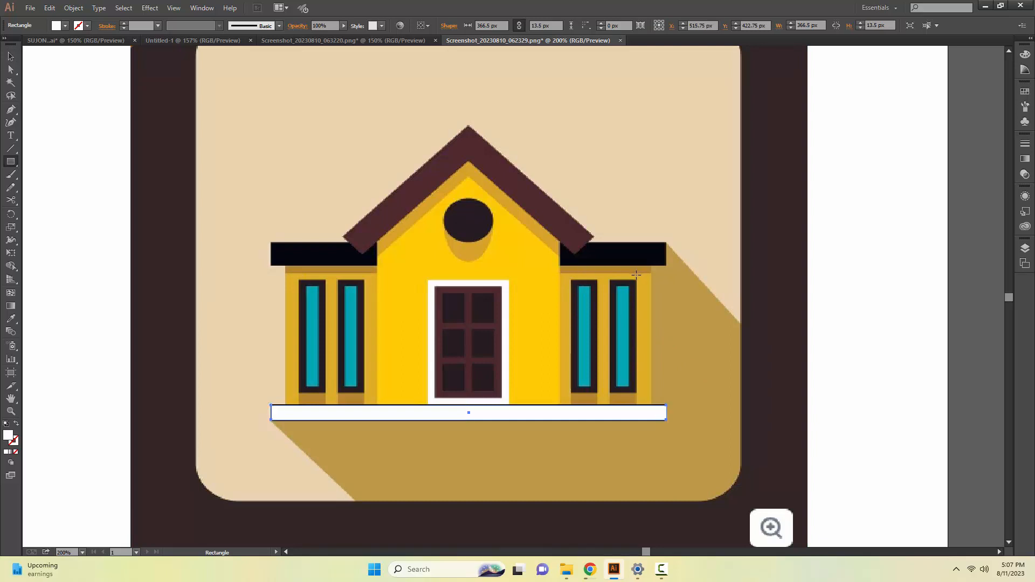
pyautogui.moveTo(636, 275); pyautogui.dragTo(653, 405)
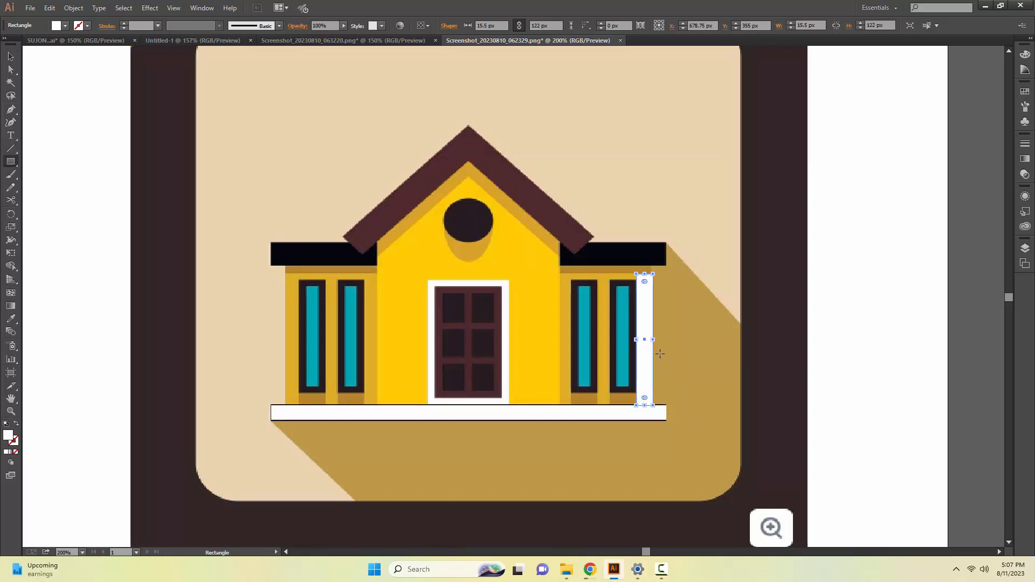
pyautogui.moveTo(597, 275); pyautogui.dragTo(608, 408)
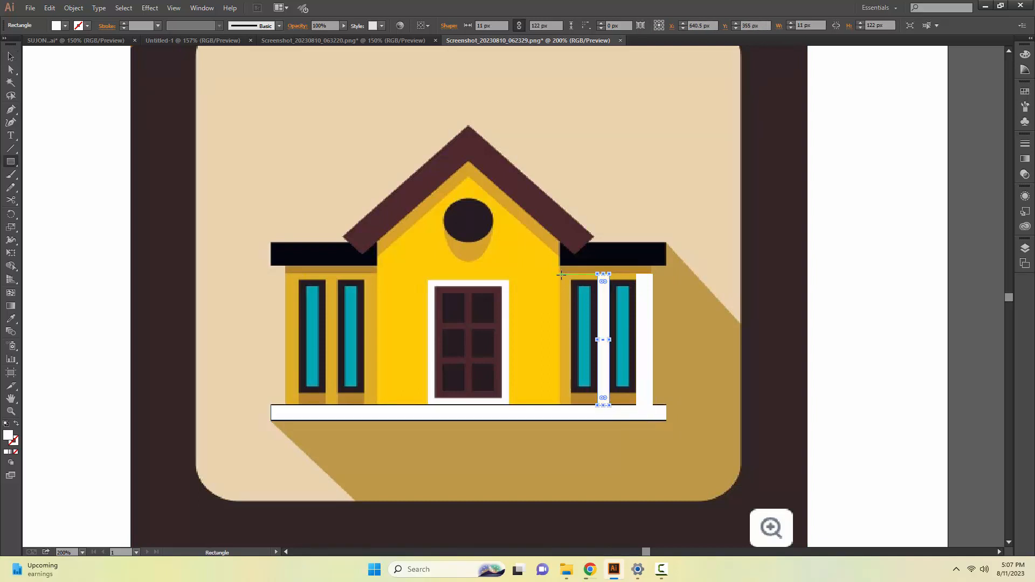
pyautogui.moveTo(561, 275); pyautogui.dragTo(571, 405)
pyautogui.press('v')
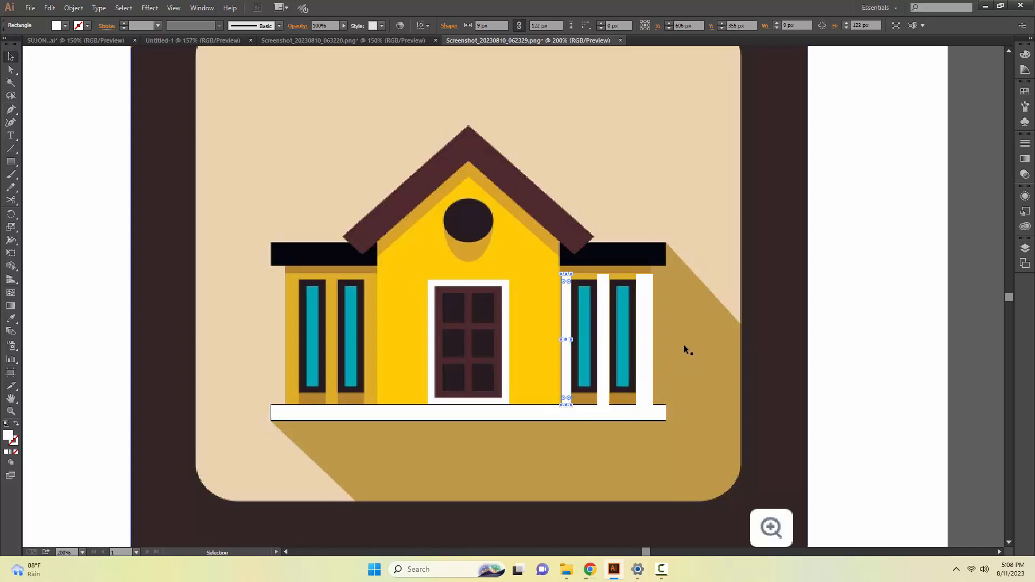
# Outline the right wing's two windows with unfilled rectangles about 17.5 px wide and 101.5 and 104.5 px tall.
pyautogui.press('m')
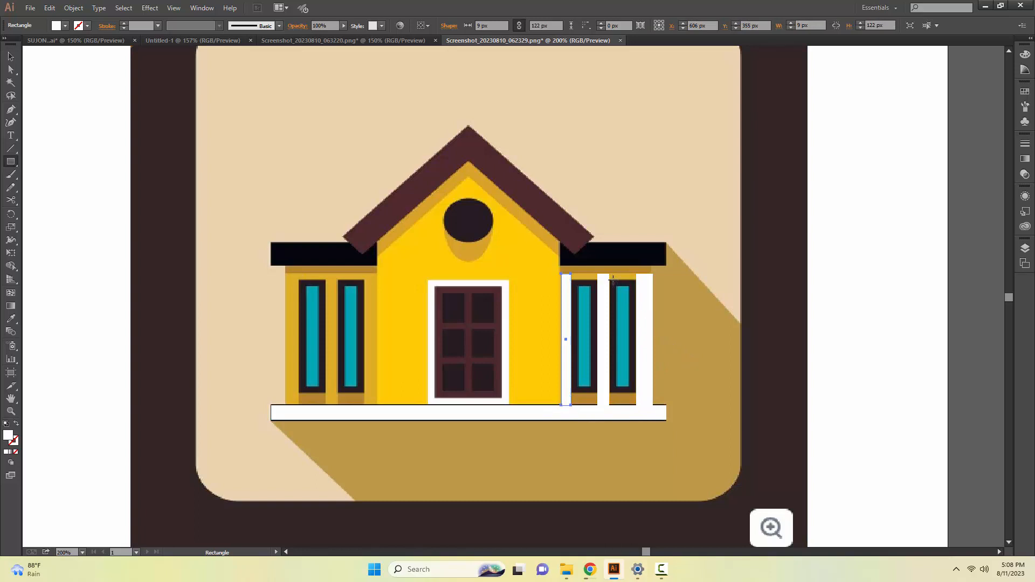
pyautogui.moveTo(613, 280); pyautogui.dragTo(632, 390)
pyautogui.press('v')
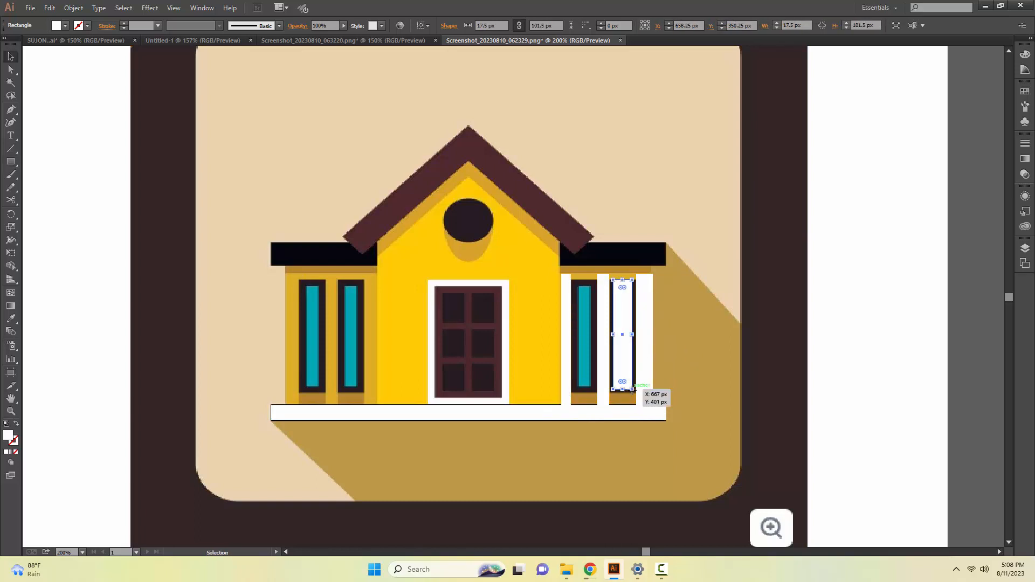
pyautogui.click(16, 452)
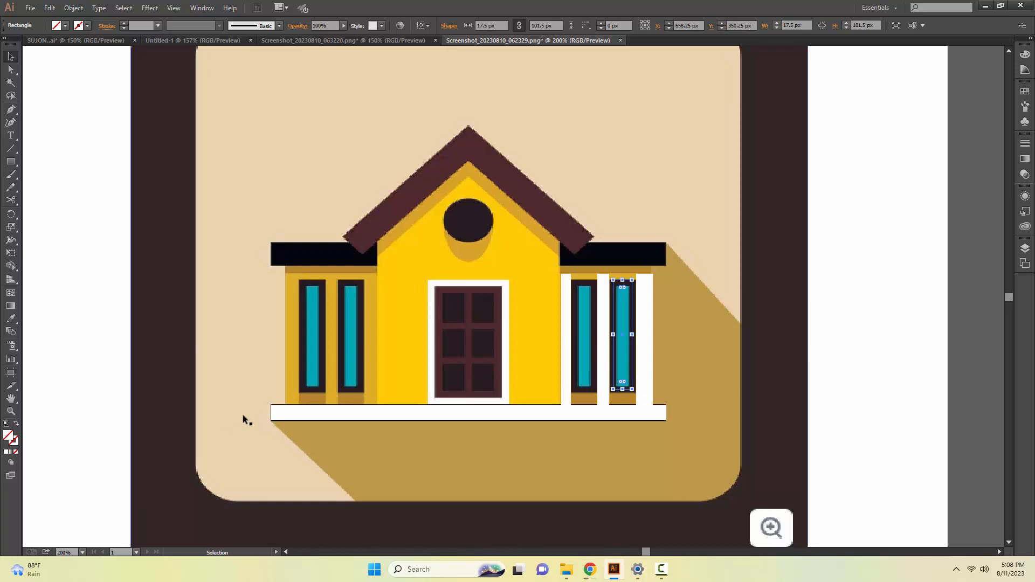
pyautogui.press('m')
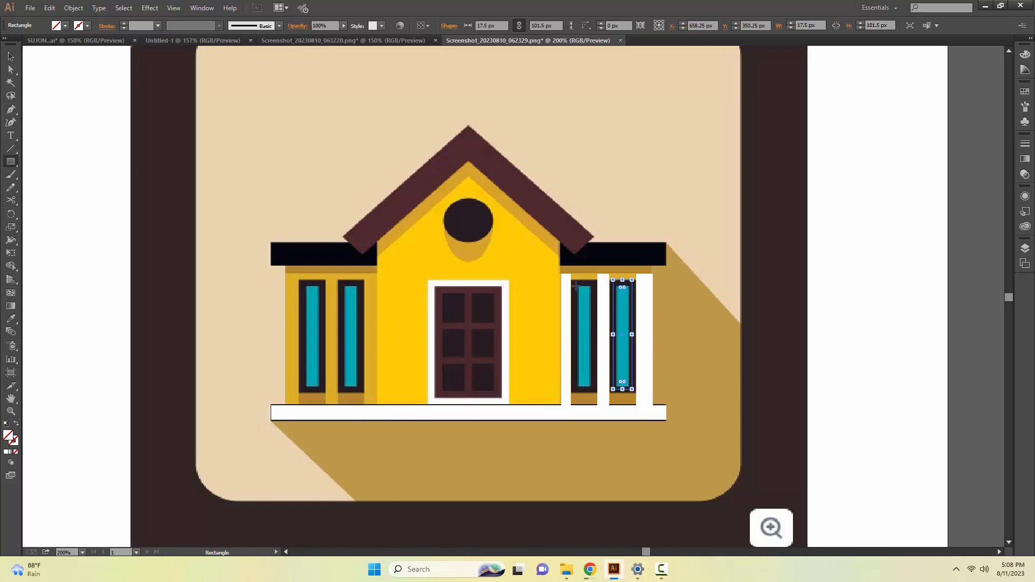
pyautogui.moveTo(576, 281); pyautogui.dragTo(595, 393)
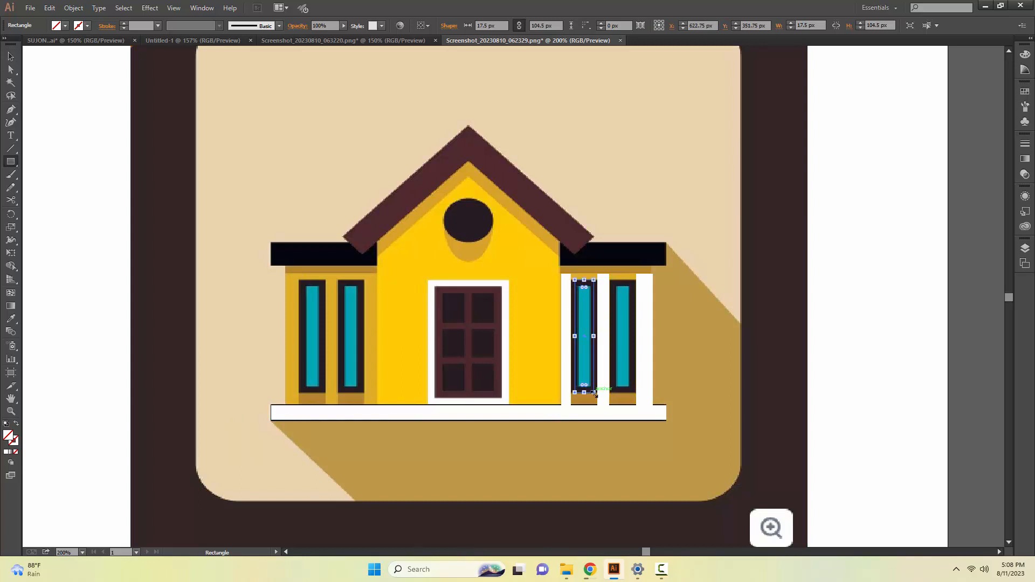
pyautogui.press('v')
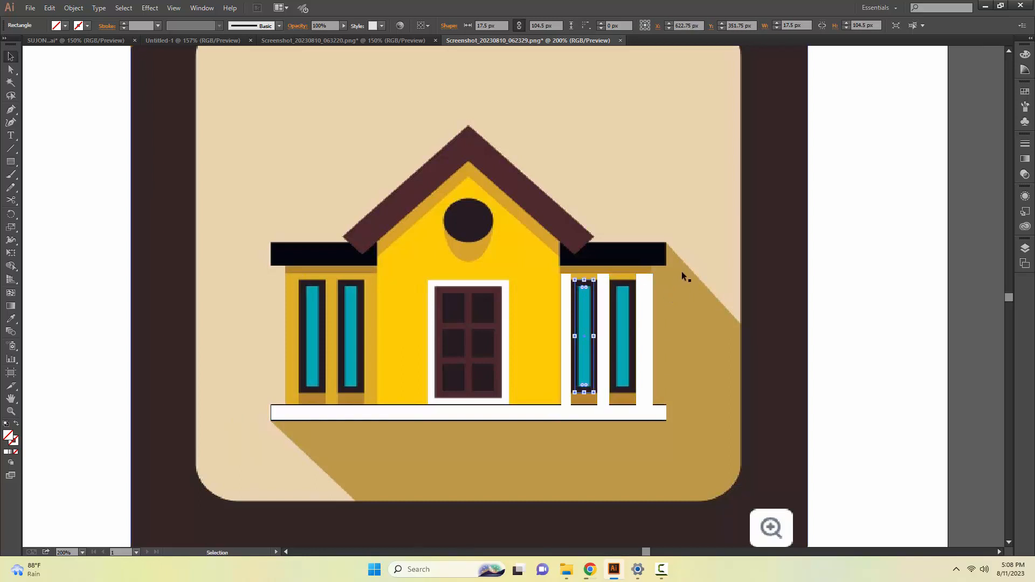
# Trace the right wing's wall strip above the windows, about 85 × 5.5 px, and the shadow strip below them.
pyautogui.press('m')
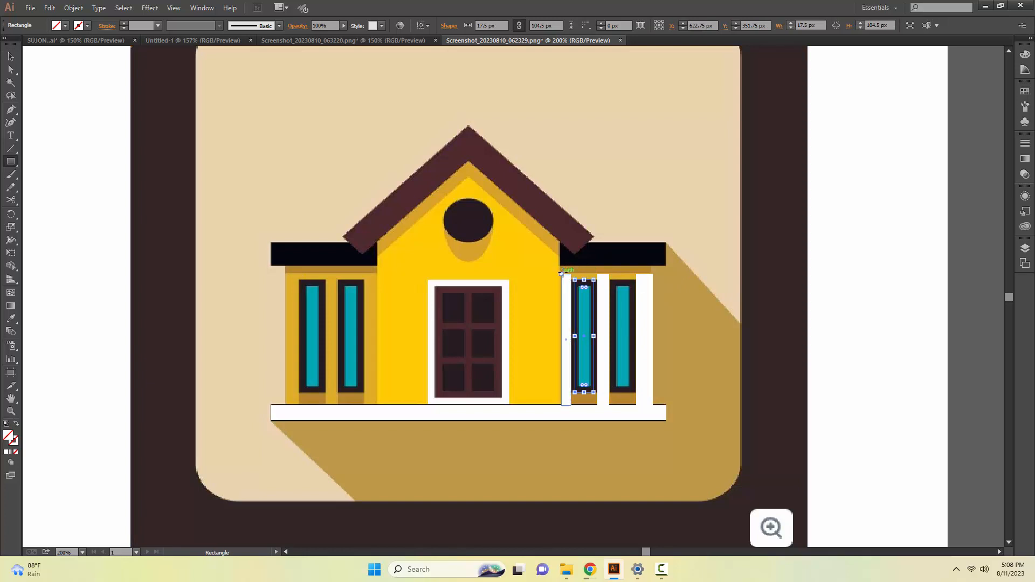
pyautogui.moveTo(561, 274); pyautogui.dragTo(655, 279)
pyautogui.press('v')
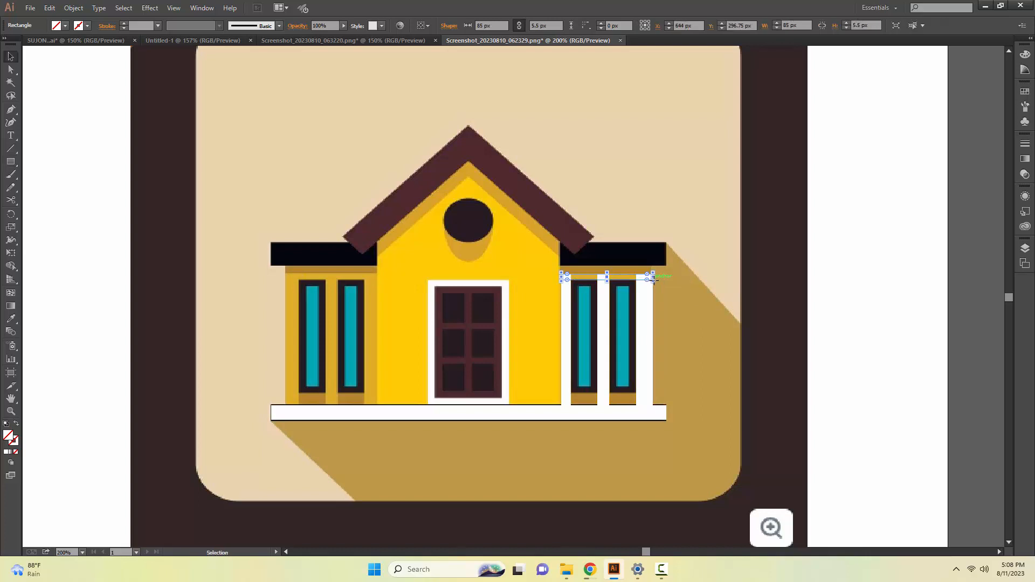
pyautogui.press('m')
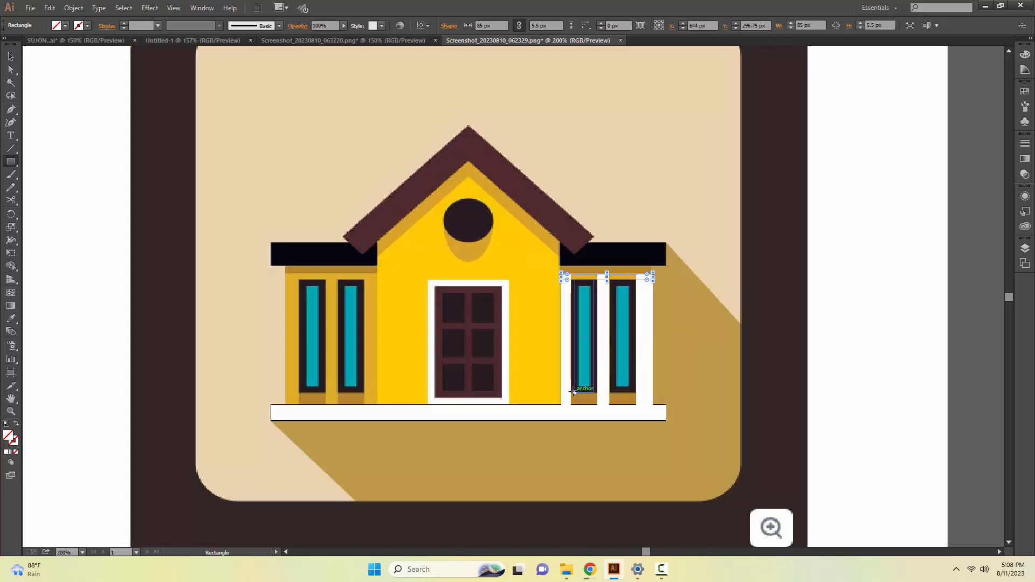
pyautogui.moveTo(570, 392); pyautogui.dragTo(637, 406)
pyautogui.press('v')
pyautogui.click(683, 380)
# Trace the black roof band across the house with a rectangle about 366.5 × 21.5 px and give it a 1 pt stroke.
pyautogui.press('m')
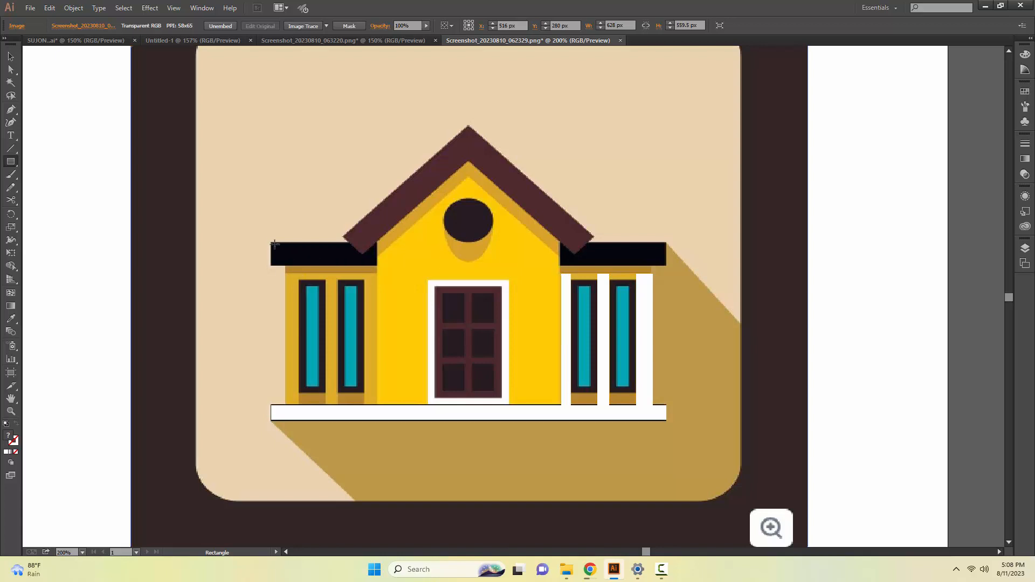
pyautogui.moveTo(272, 247)
pyautogui.mouseDown()
pyautogui.moveTo(273, 266)
pyautogui.moveTo(667, 265)
pyautogui.mouseUp()
pyautogui.press('v')
pyautogui.click(158, 25)
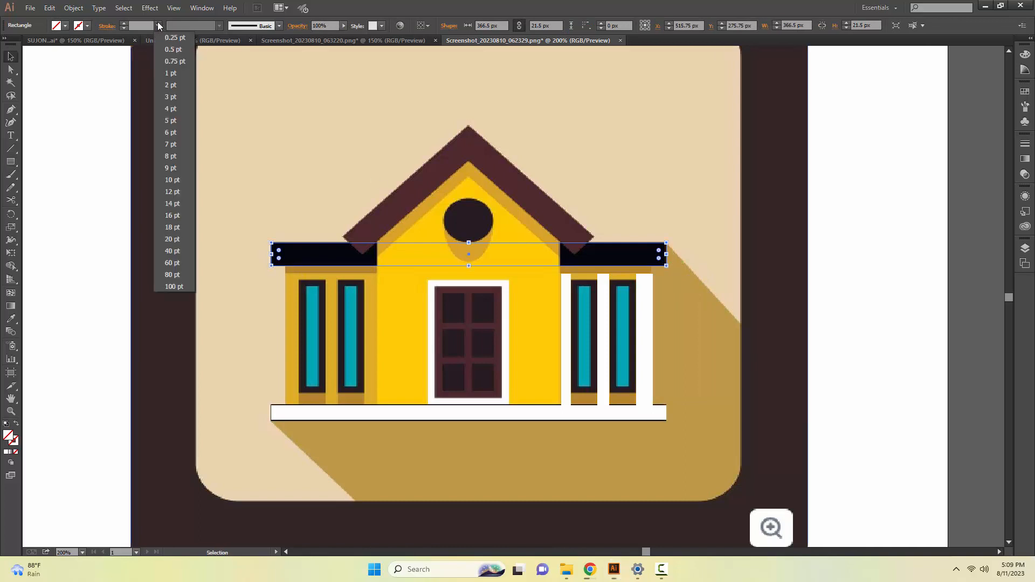
pyautogui.click(171, 73)
pyautogui.click(105, 146)
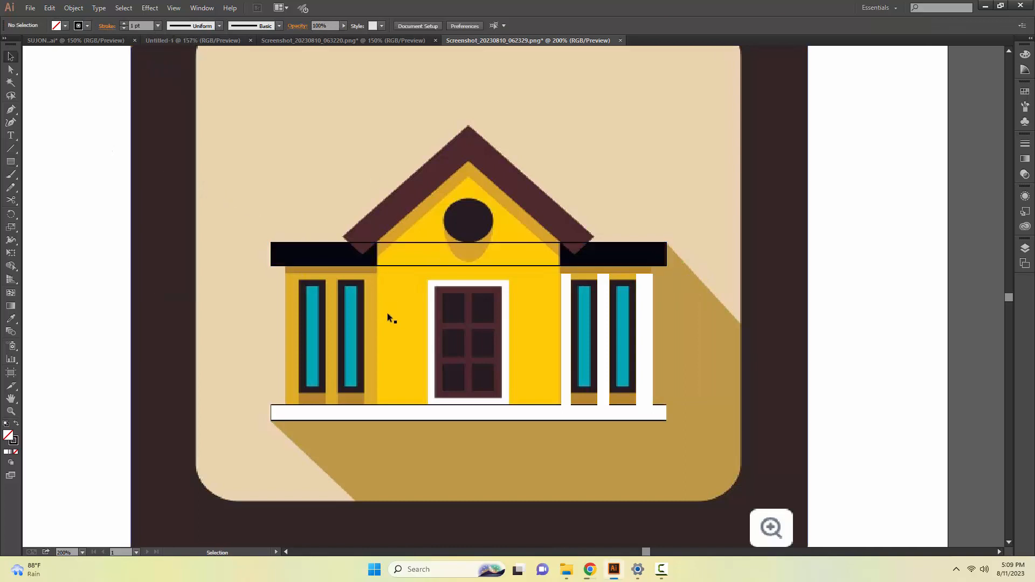
# Trace the pillar between the left wing's windows with a rectangle about 11.5 px wide, extended to about 122 px tall.
pyautogui.press('m')
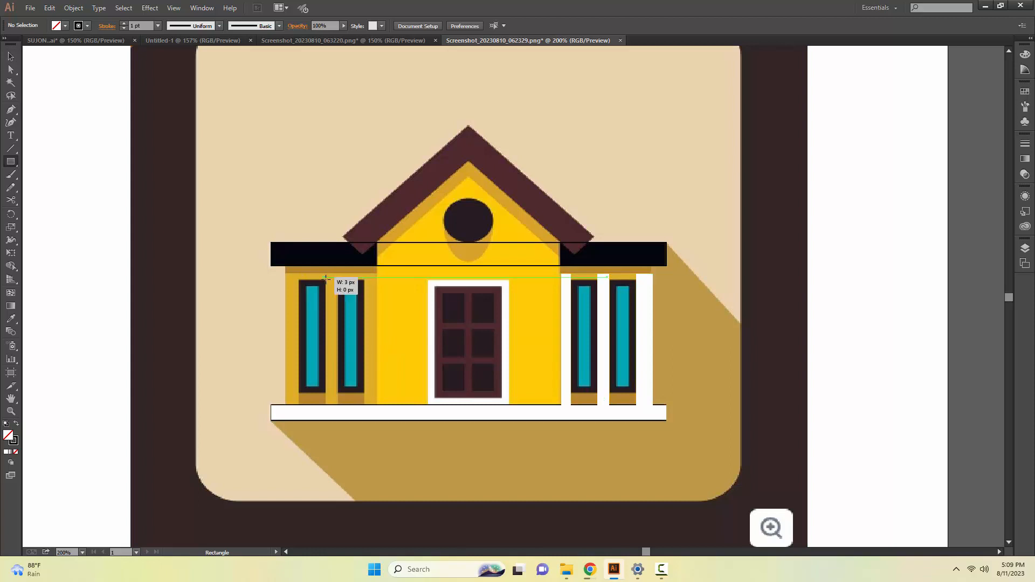
pyautogui.moveTo(327, 277); pyautogui.dragTo(339, 404)
pyautogui.press('Left')
pyautogui.press('v')
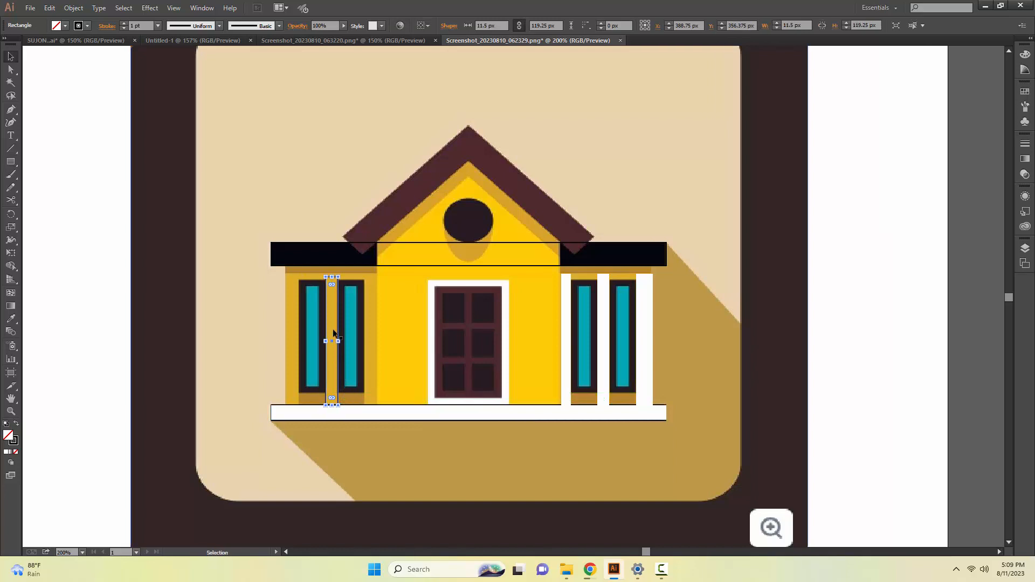
pyautogui.moveTo(332, 277); pyautogui.dragTo(332, 273)
# Trace the left wing's pillar beside the main yellow wall with a rectangle about 11 × 122 px.
pyautogui.press('z')
pyautogui.click(330, 285)
pyautogui.click(734, 370)
pyautogui.press('space')
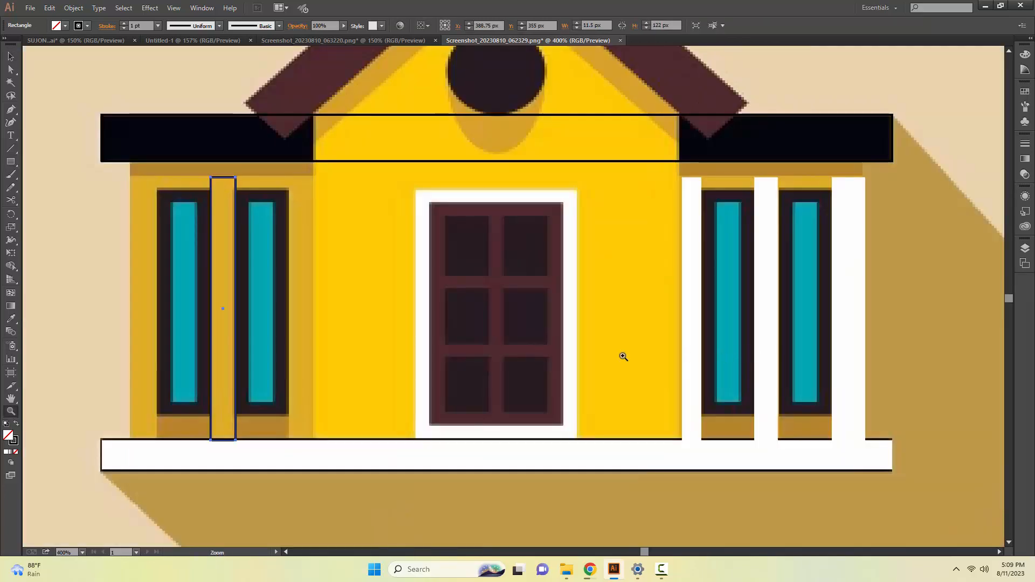
pyautogui.press('space')
pyautogui.moveTo(403, 304); pyautogui.dragTo(543, 372)
pyautogui.press('v')
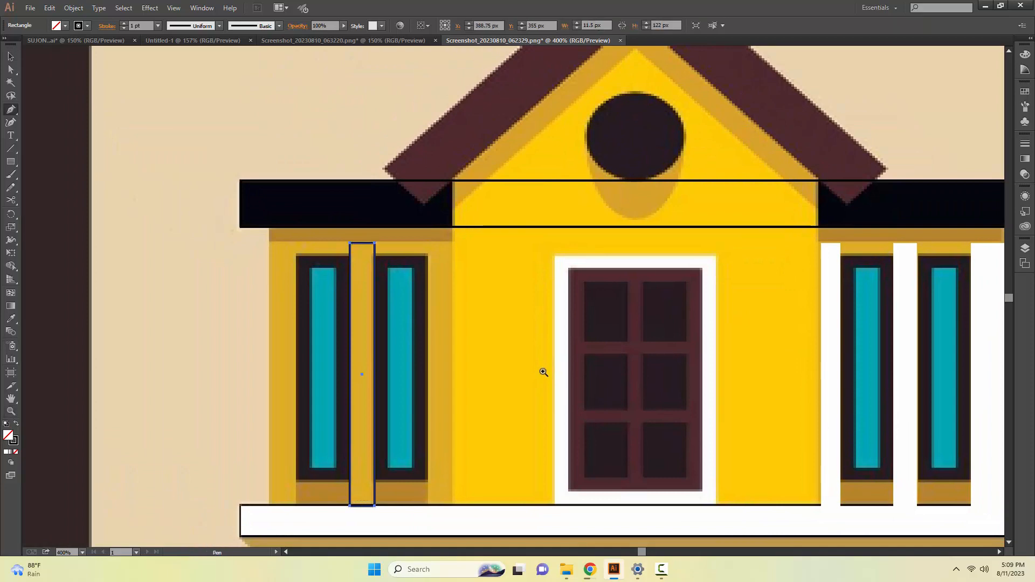
pyautogui.press('m')
pyautogui.moveTo(430, 244); pyautogui.dragTo(452, 505)
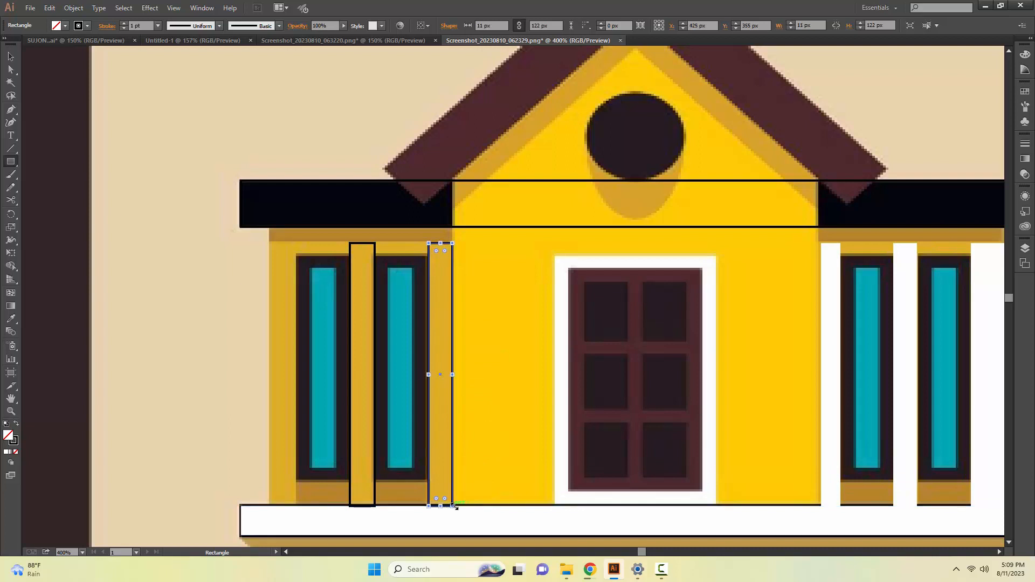
pyautogui.press('v')
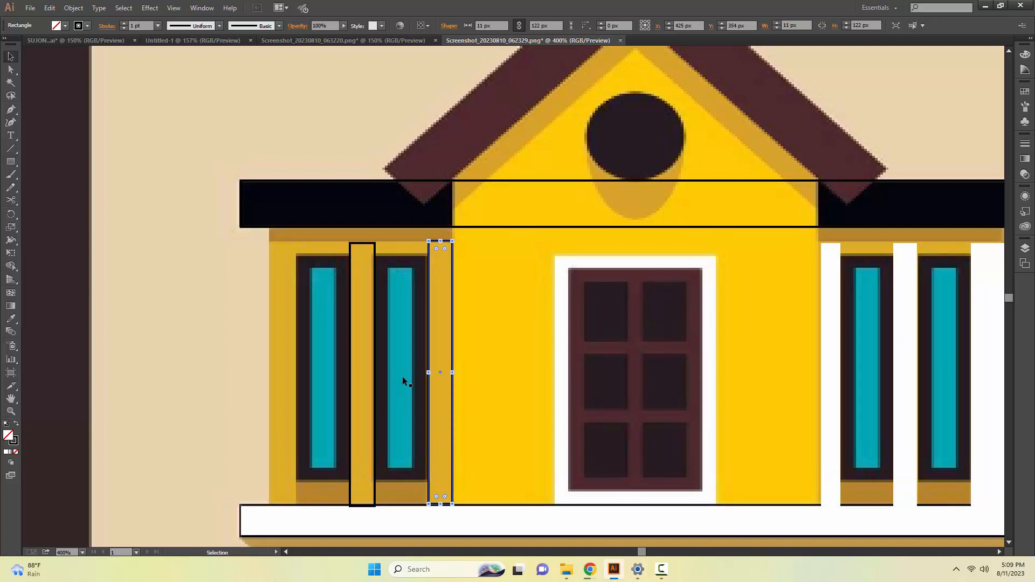
# Trace the left wing's outer pillar and the strips below and above its windows, about 61.75 px wide and 11 and 5.5 px high.
pyautogui.press('m')
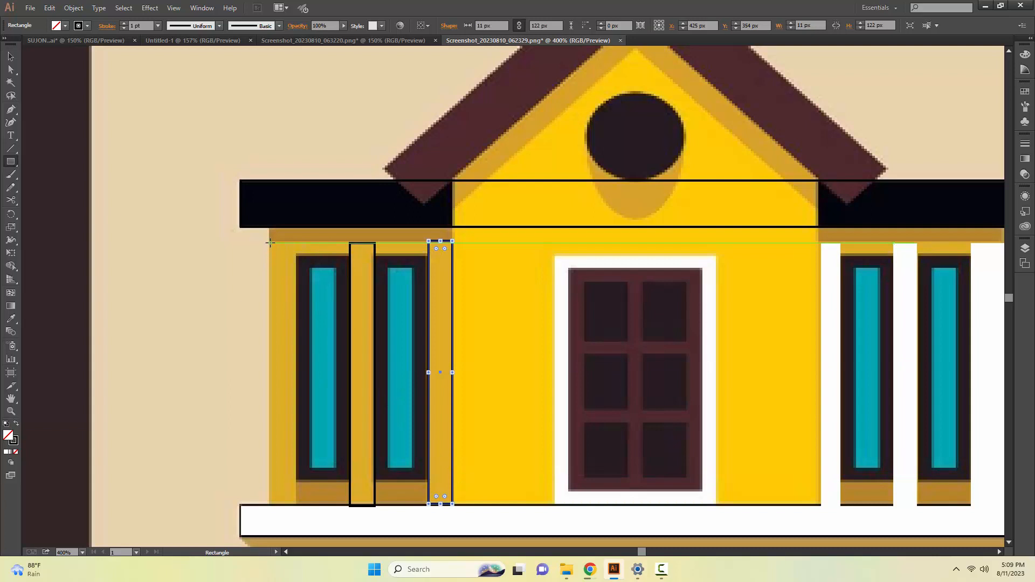
pyautogui.moveTo(270, 243); pyautogui.dragTo(429, 504)
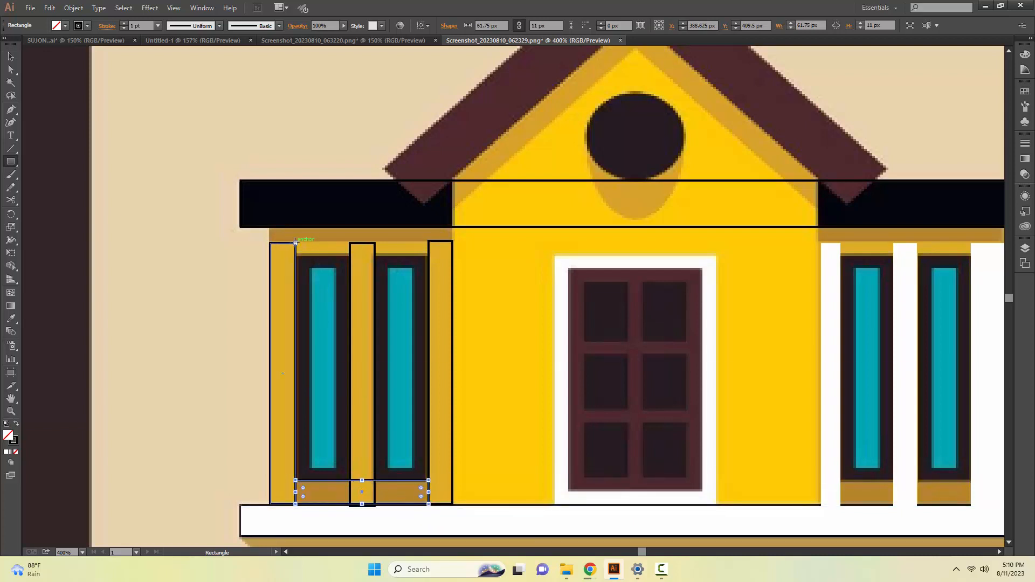
pyautogui.moveTo(295, 243); pyautogui.dragTo(429, 255)
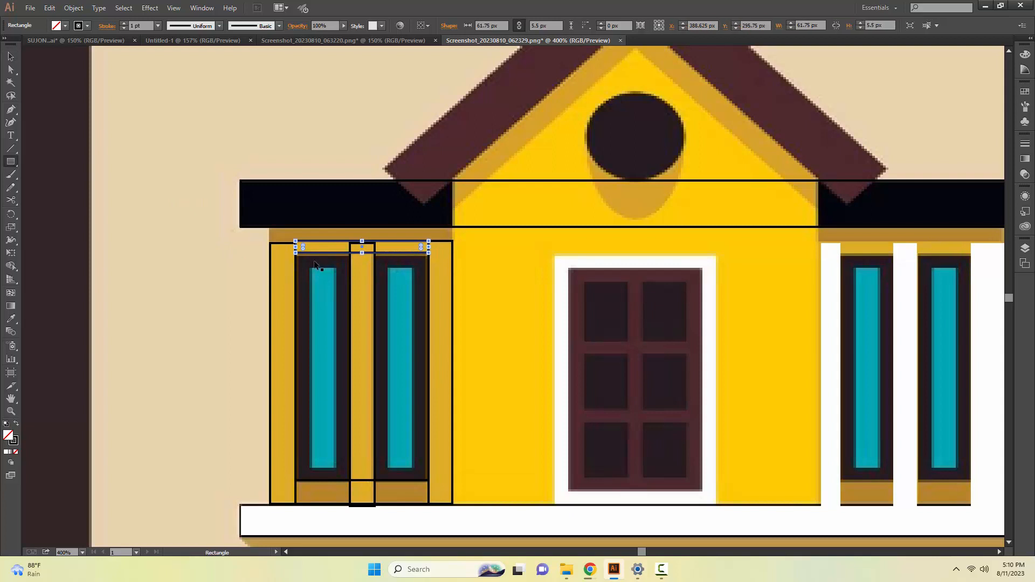
# Outline the left wing's two windows with rectangles about 18.75 and 18 px wide, both about 99.25 px tall.
pyautogui.moveTo(299, 258)
pyautogui.mouseDown()
pyautogui.moveTo(328, 309)
pyautogui.moveTo(345, 385)
pyautogui.moveTo(344, 475)
pyautogui.mouseUp()
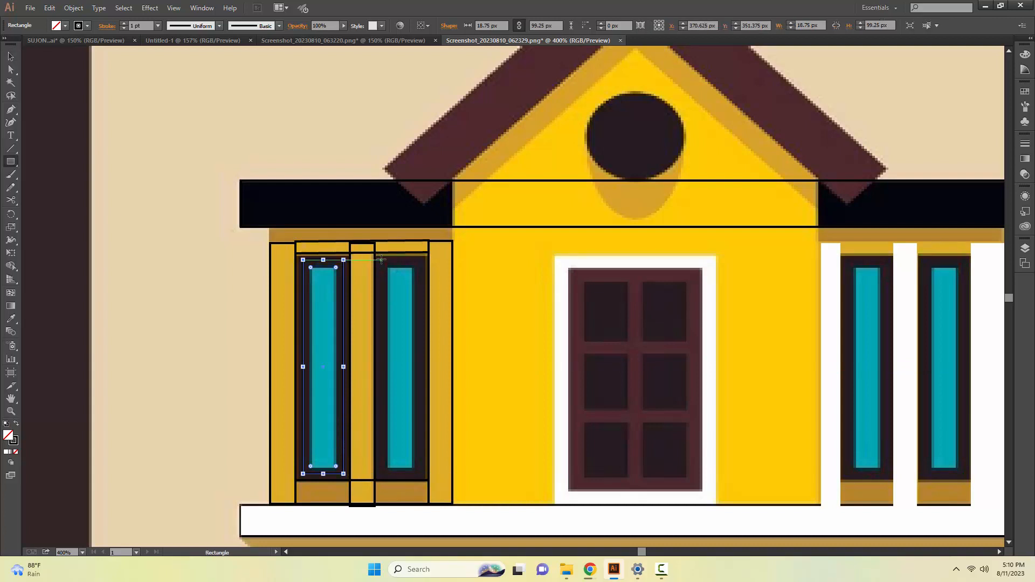
pyautogui.moveTo(382, 261); pyautogui.dragTo(420, 473)
pyautogui.press('v')
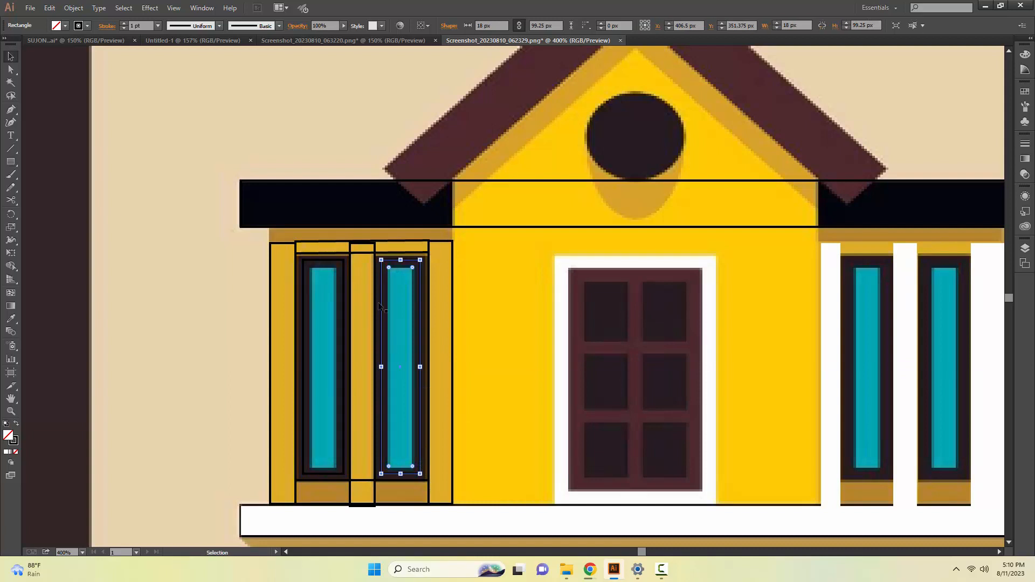
# Trace the shadow strip under the left wing's roof band with a rectangle about 85.75 × 6.5 px.
pyautogui.press('m')
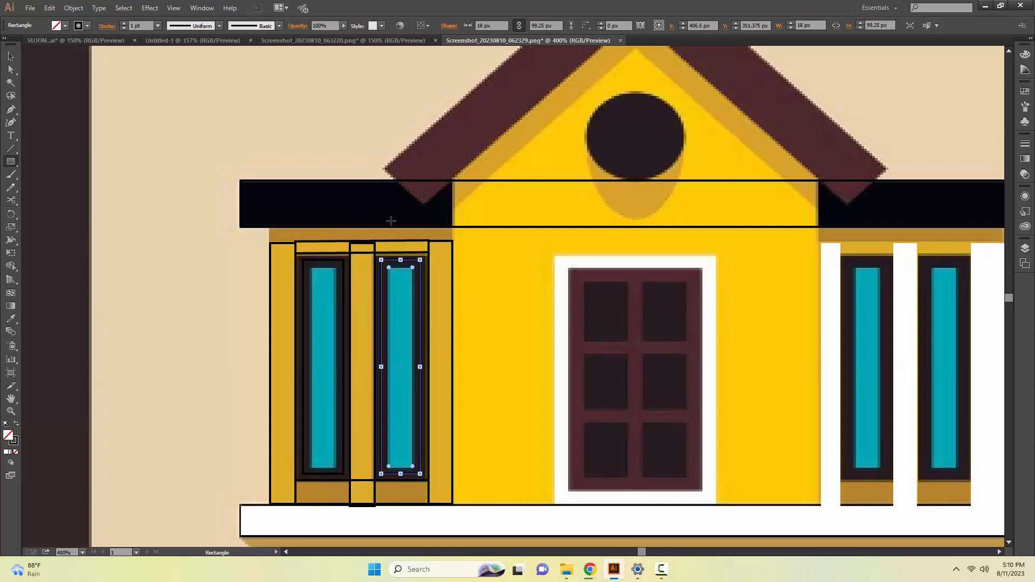
pyautogui.moveTo(268, 226); pyautogui.dragTo(452, 241)
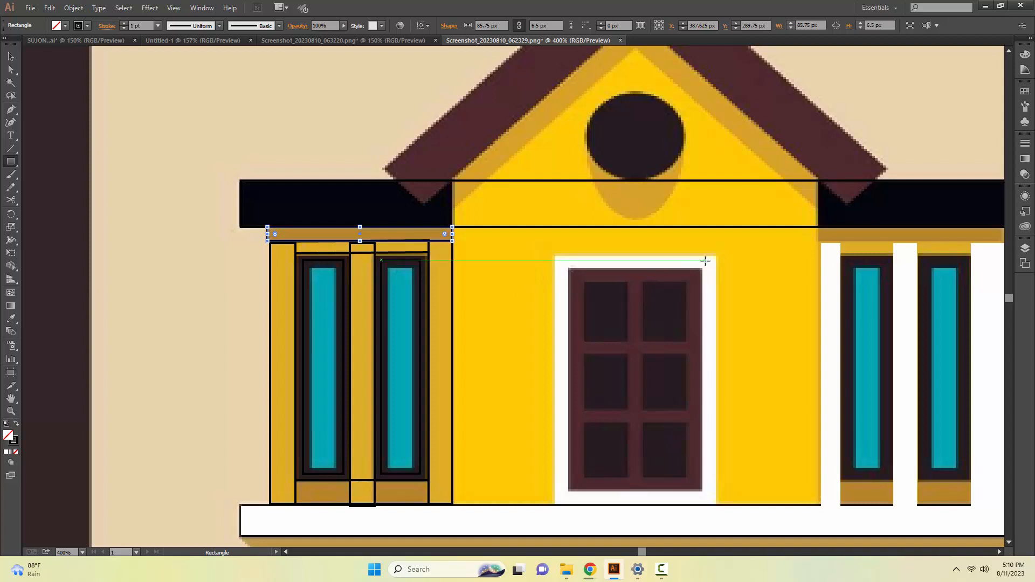
# Try a tall, narrow rectangle along the white door frame's right side, and undo it.
pyautogui.moveTo(703, 255); pyautogui.dragTo(708, 434)
pyautogui.hotkey('ctrl', 'z')
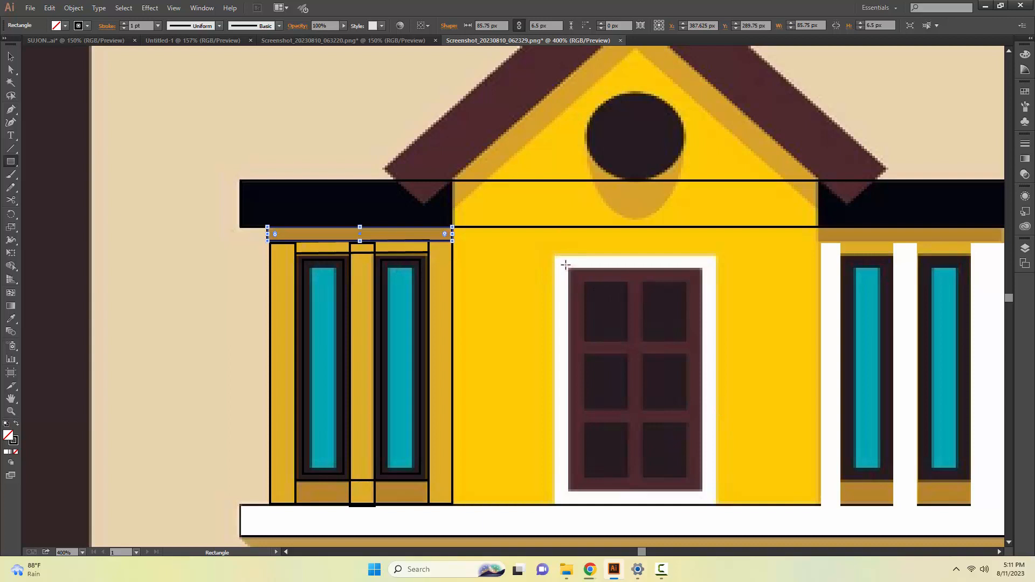
# Trace the white door frame and the door inside it with rectangles about 68.25 × 109.25 px and 59.5 × 104 px, aligning the inner one.
pyautogui.moveTo(563, 262); pyautogui.dragTo(711, 498)
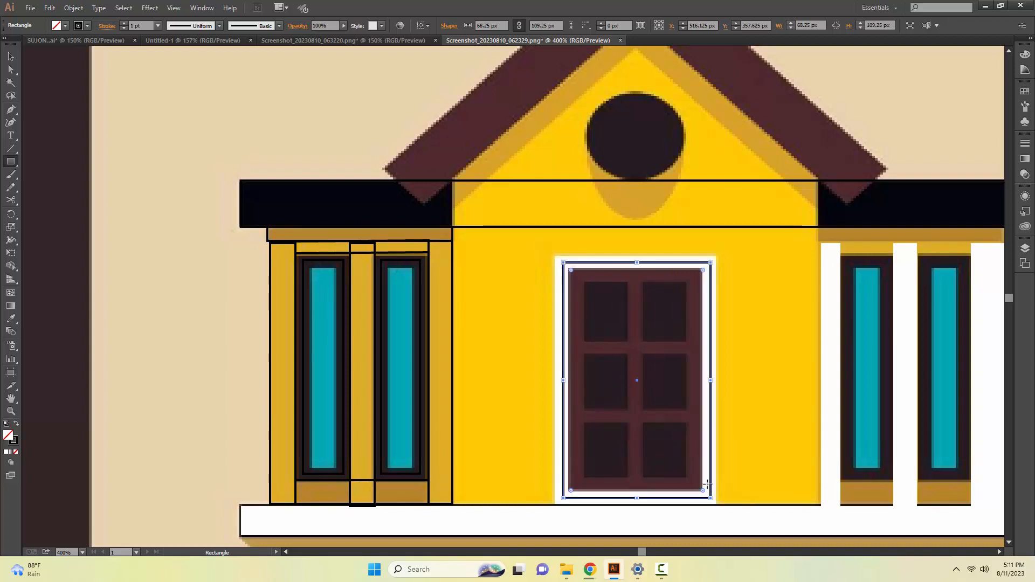
pyautogui.press('v')
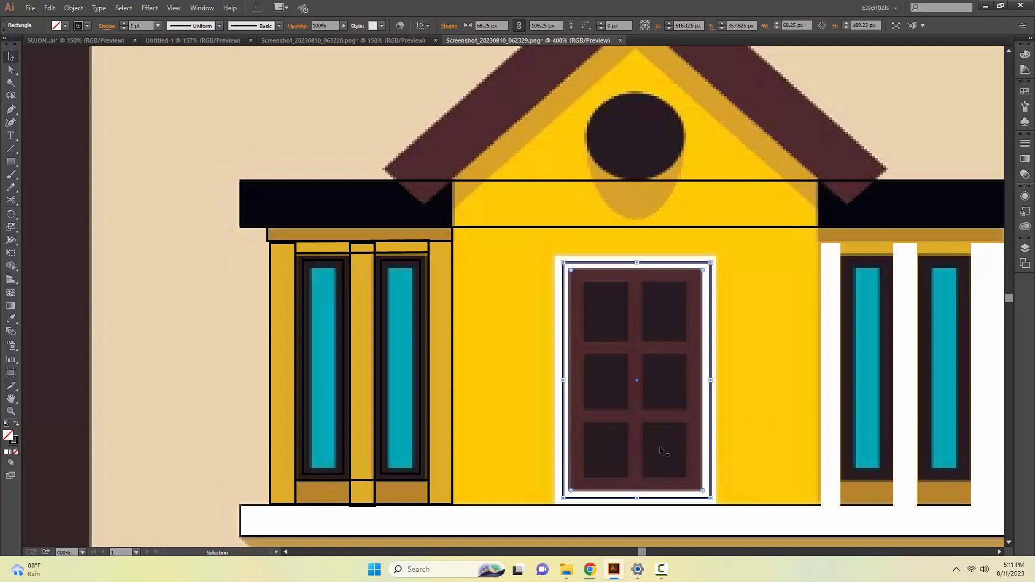
pyautogui.press('m')
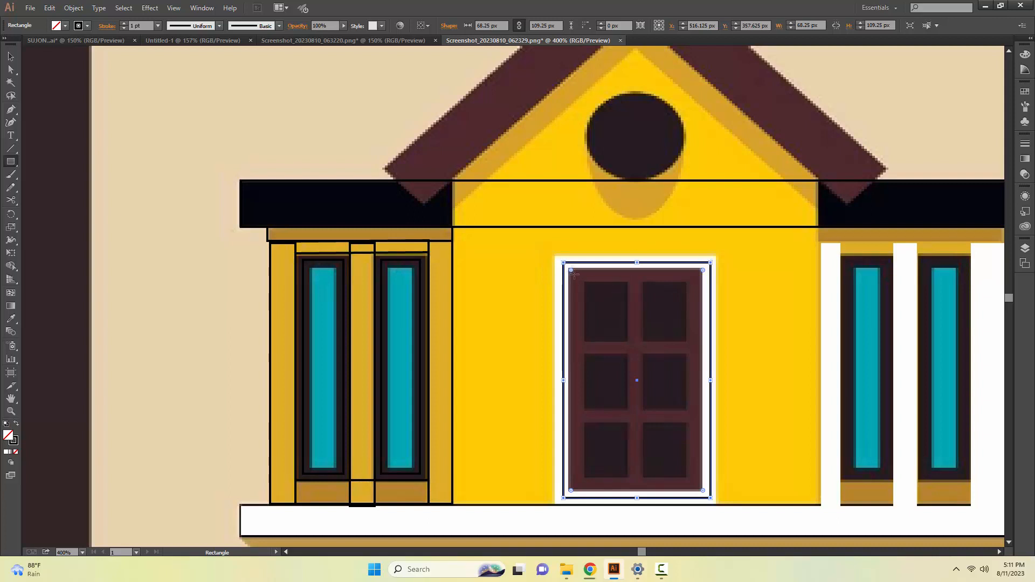
pyautogui.moveTo(574, 274)
pyautogui.mouseDown()
pyautogui.moveTo(677, 383)
pyautogui.moveTo(711, 471)
pyautogui.moveTo(704, 493)
pyautogui.mouseUp()
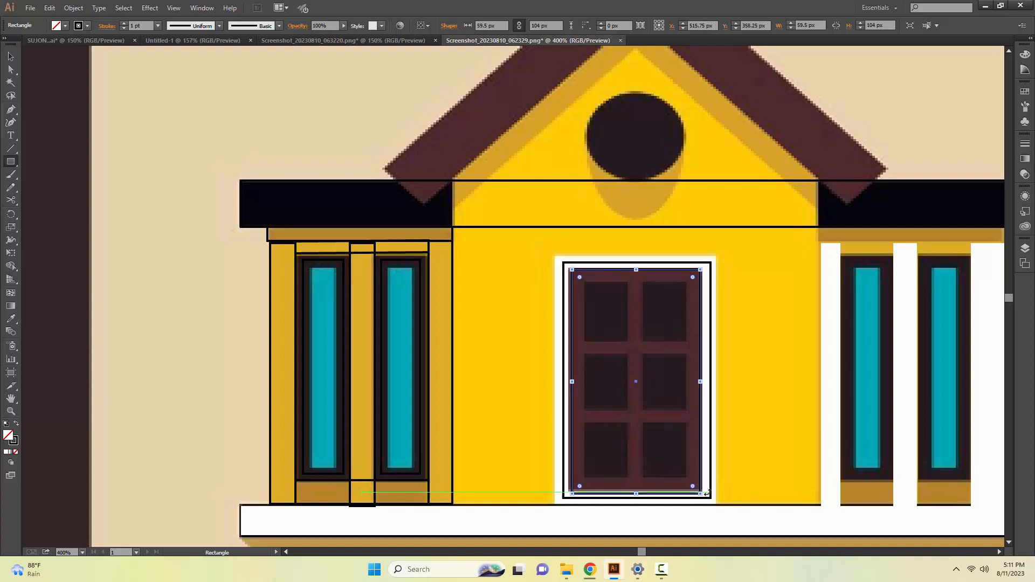
pyautogui.press('Up')
pyautogui.press('v')
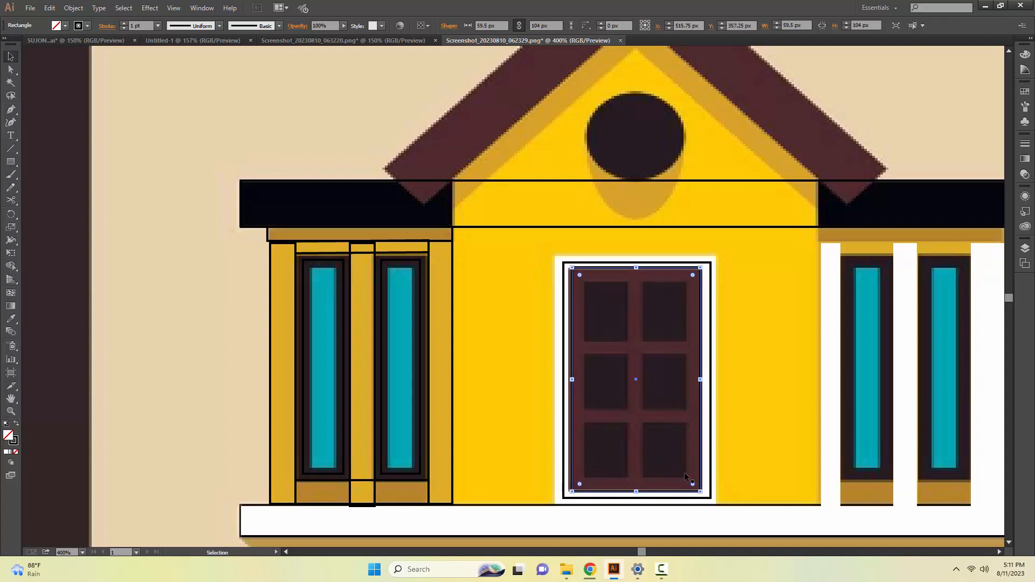
# Trace the door's vertical bar, about 6.5 × 101.25 px, and its two crossbars, about 59.5 × 7.25 px and 58 × 6.5 px.
pyautogui.press('m')
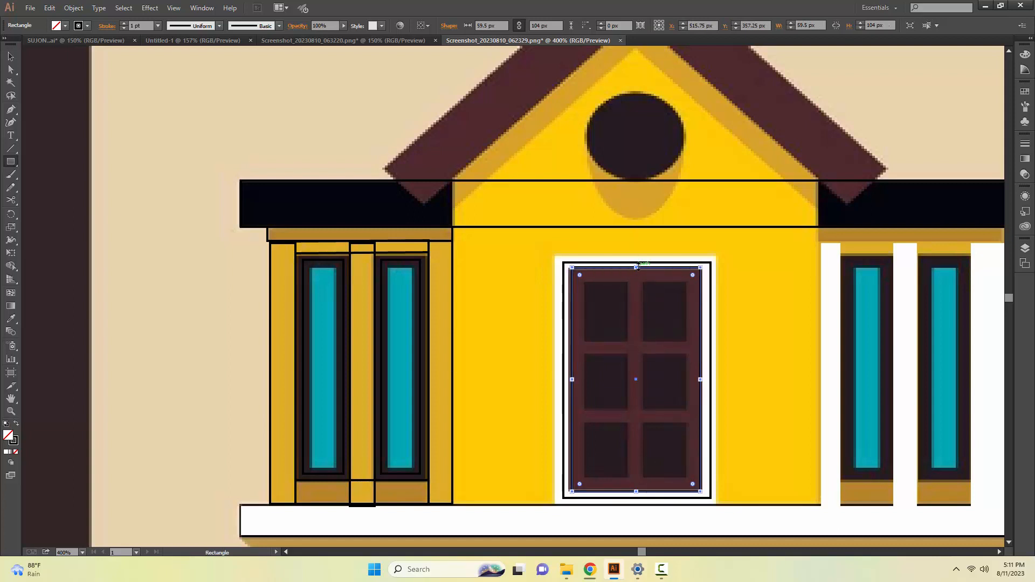
pyautogui.moveTo(628, 276); pyautogui.dragTo(642, 491)
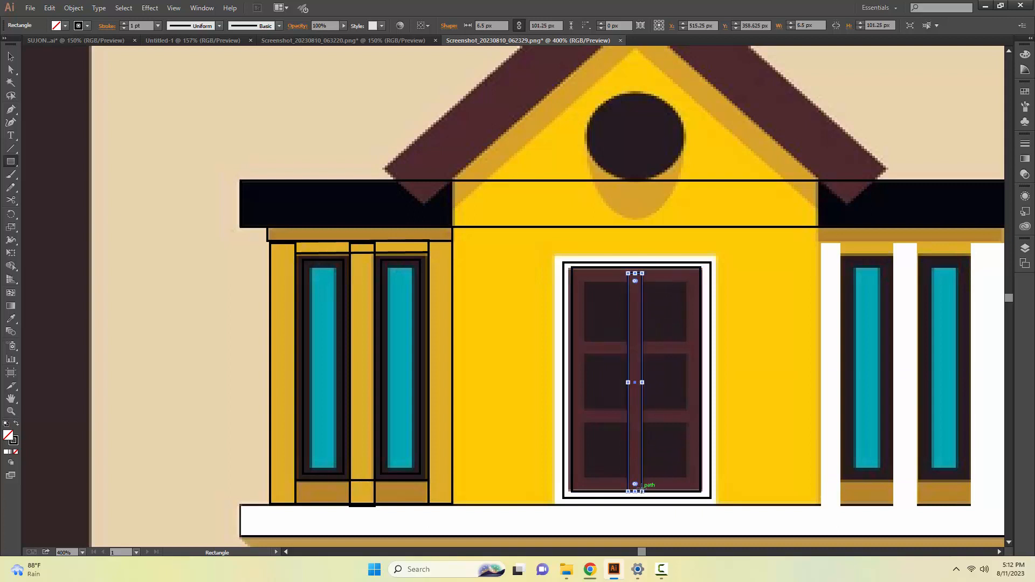
pyautogui.press('v')
pyautogui.press('m')
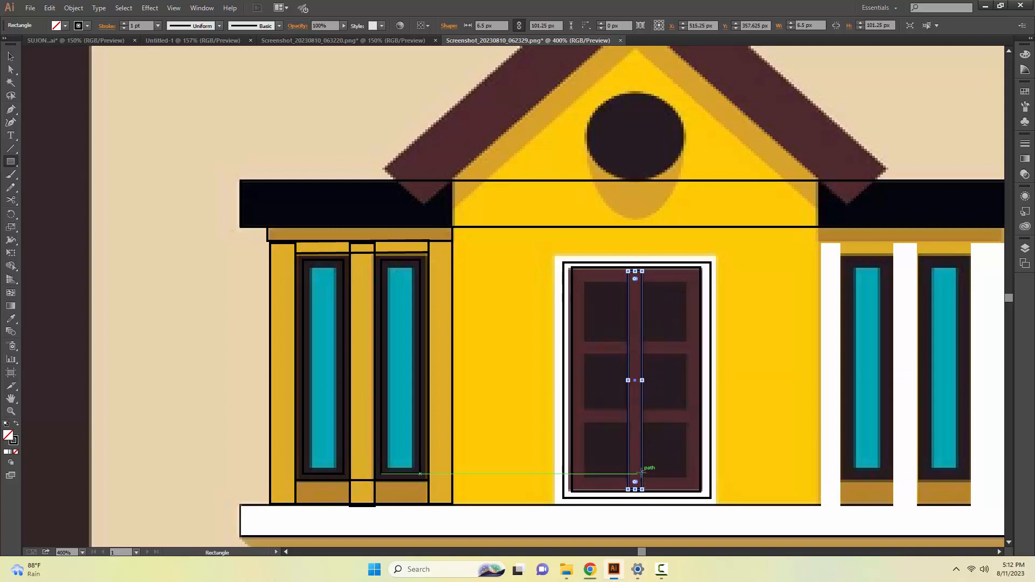
pyautogui.moveTo(572, 408); pyautogui.dragTo(700, 424)
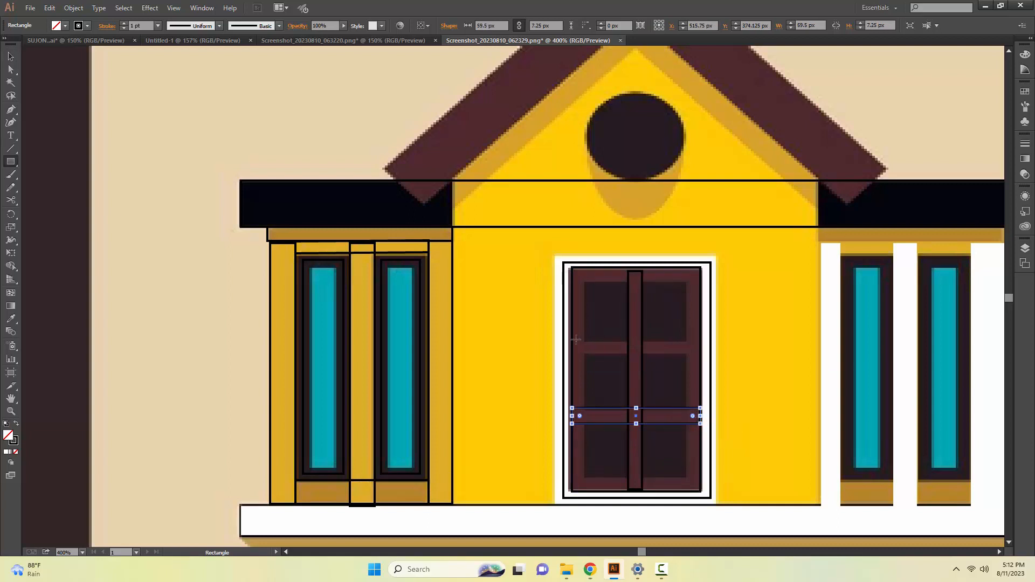
pyautogui.moveTo(572, 342)
pyautogui.mouseDown()
pyautogui.moveTo(584, 354)
pyautogui.moveTo(704, 363)
pyautogui.moveTo(718, 348)
pyautogui.moveTo(712, 317)
pyautogui.mouseUp()
pyautogui.press('v')
# Outline the yellow central wall and its pointed gable as one closed five-cornered Pen path.
pyautogui.press('p')
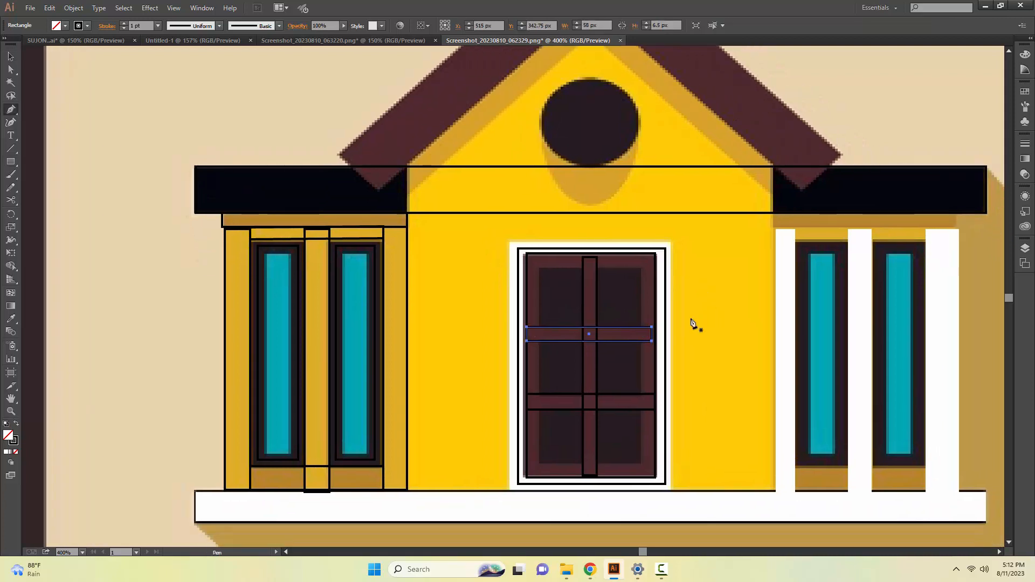
pyautogui.click(407, 490)
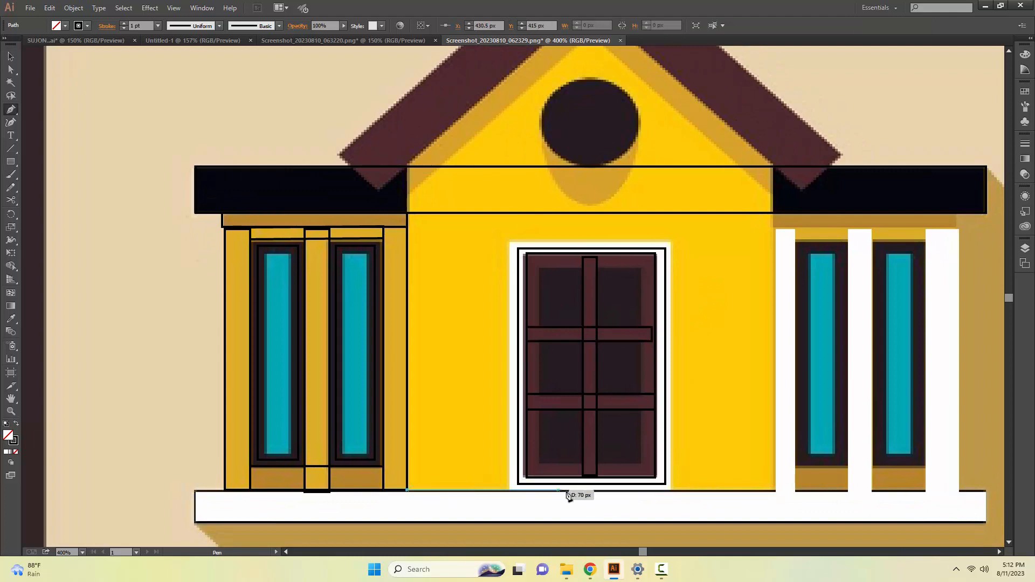
pyautogui.click(774, 491)
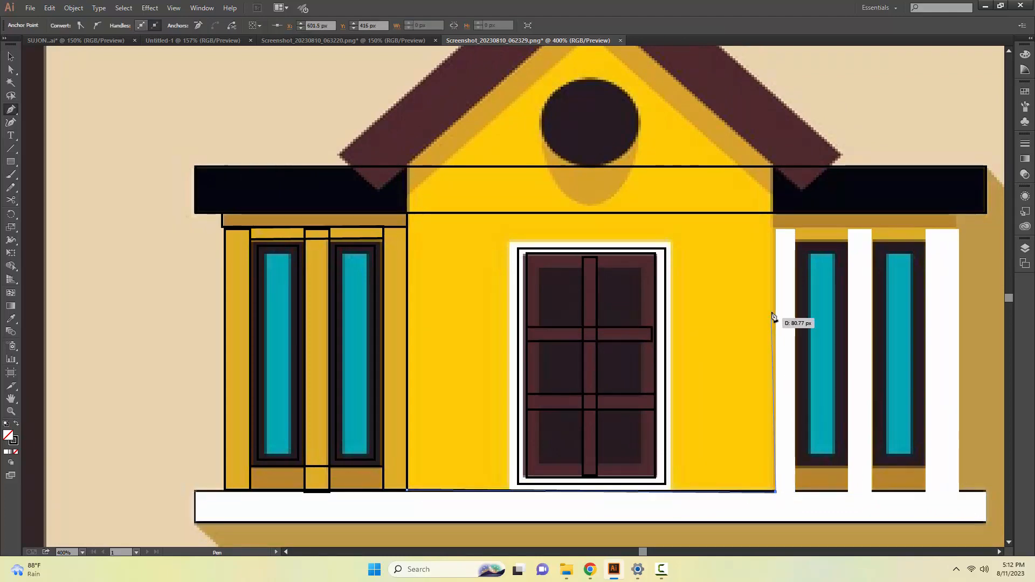
pyautogui.click(774, 168)
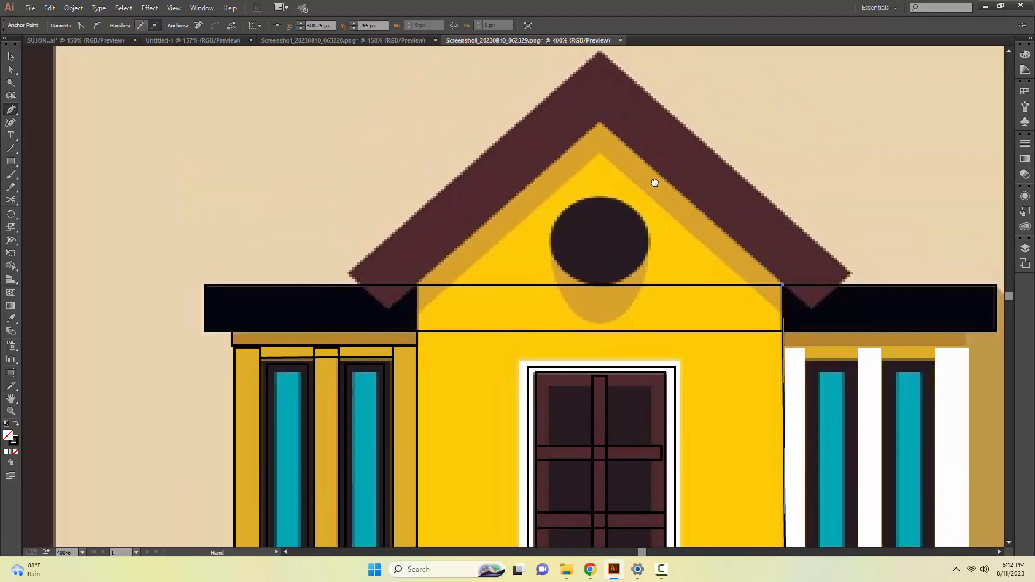
pyautogui.scroll(3, 669, 140)
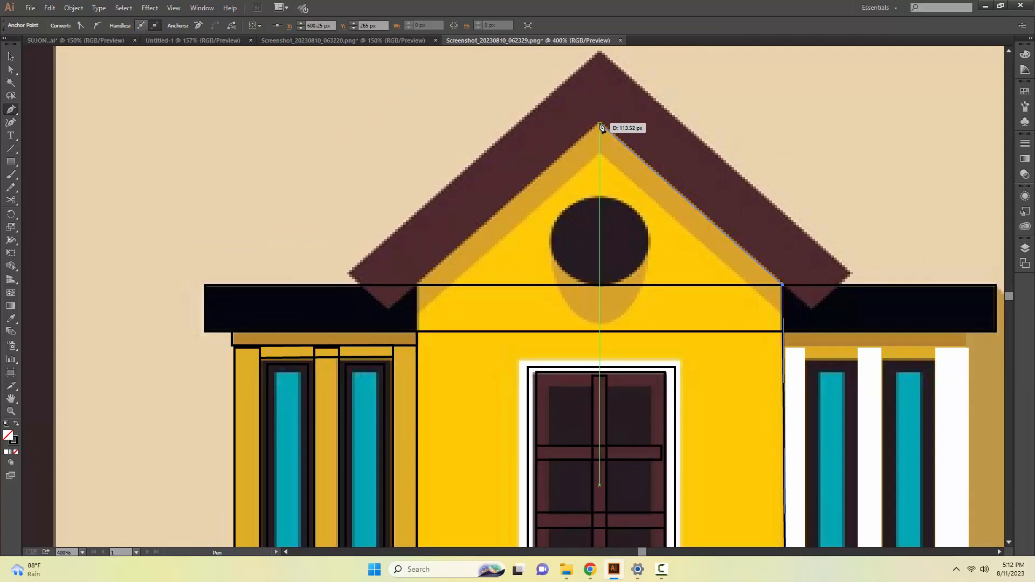
pyautogui.click(600, 125)
pyautogui.click(417, 285)
pyautogui.moveTo(439, 399); pyautogui.dragTo(452, 224)
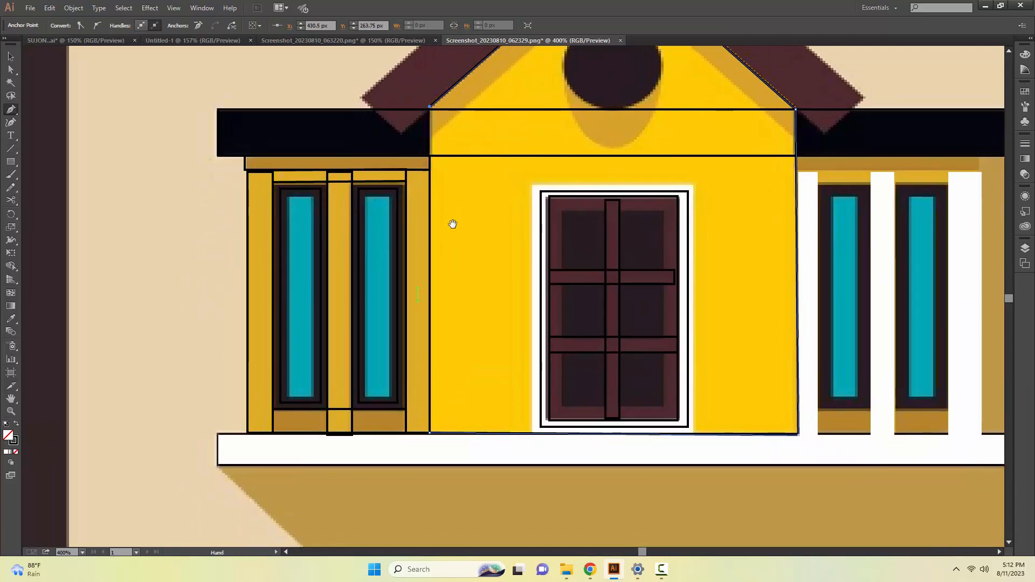
pyautogui.click(429, 434)
pyautogui.press('v')
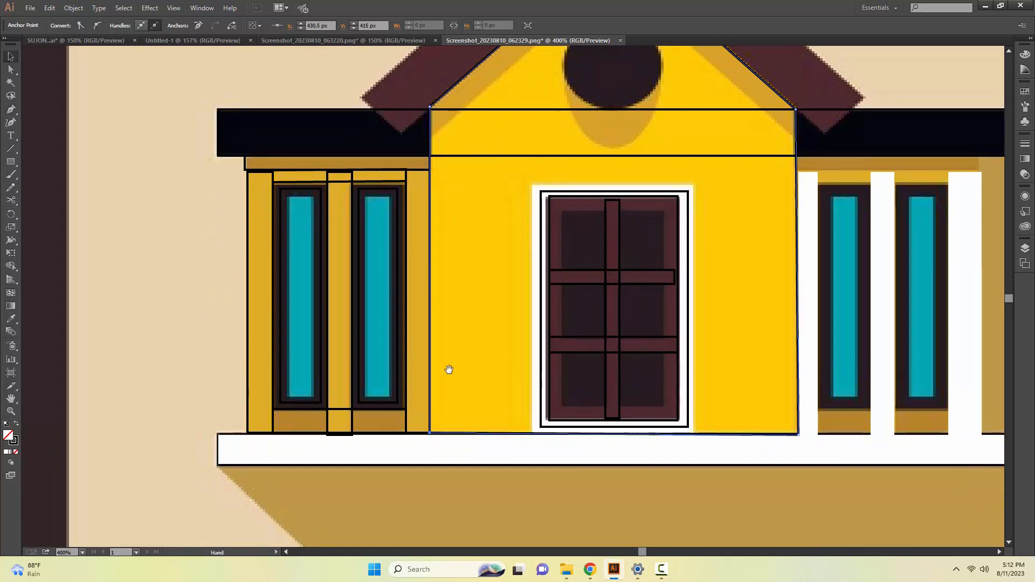
# Draw an ellipse about 40.75 × 37.75 px over the dark round gable window and nudge it left and up.
pyautogui.moveTo(492, 265); pyautogui.dragTo(399, 420)
pyautogui.press('m')
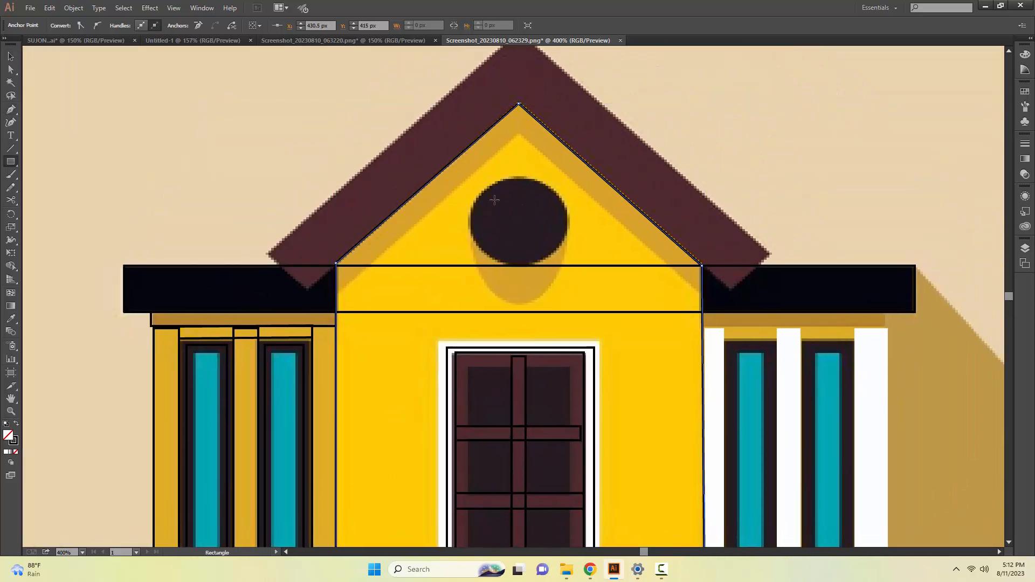
pyautogui.rightClick(16, 164)
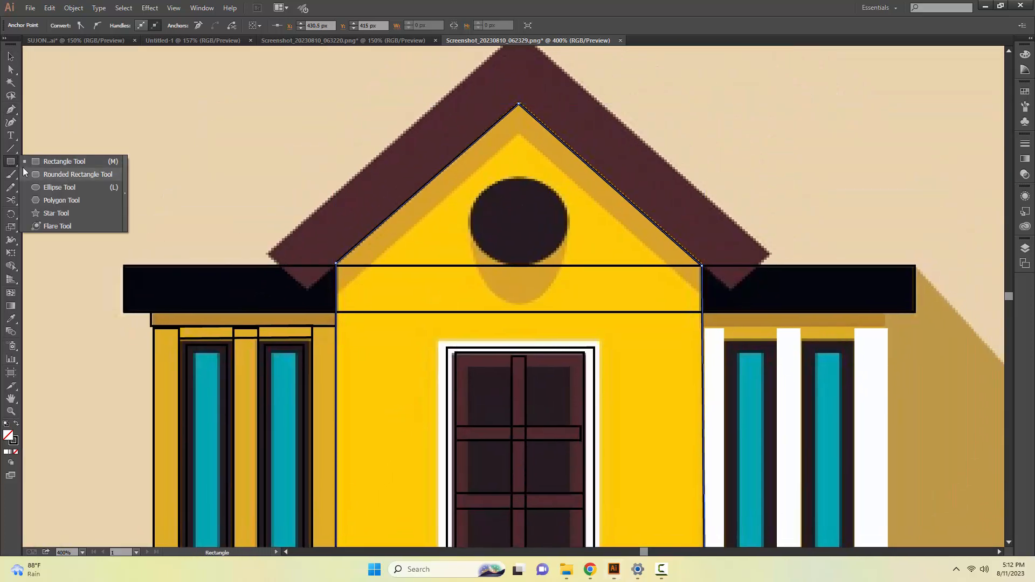
pyautogui.click(45, 188)
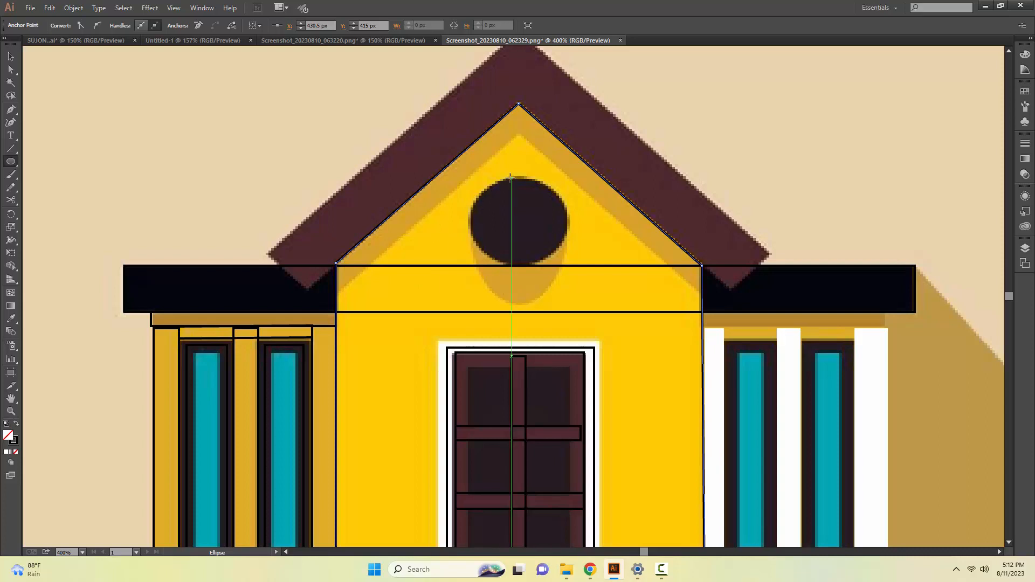
pyautogui.moveTo(511, 178); pyautogui.dragTo(600, 260)
pyautogui.press('Left')
pyautogui.press('Left')
pyautogui.press('Left')
pyautogui.press('Left')
pyautogui.press('Left')
pyautogui.press('Left')
pyautogui.press('Left')
pyautogui.press('Left')
pyautogui.press('Left')
pyautogui.press('Left')
pyautogui.press('Left')
pyautogui.press('Left')
pyautogui.press('Left')
pyautogui.press('Left')
pyautogui.press('Left')
pyautogui.press('Left')
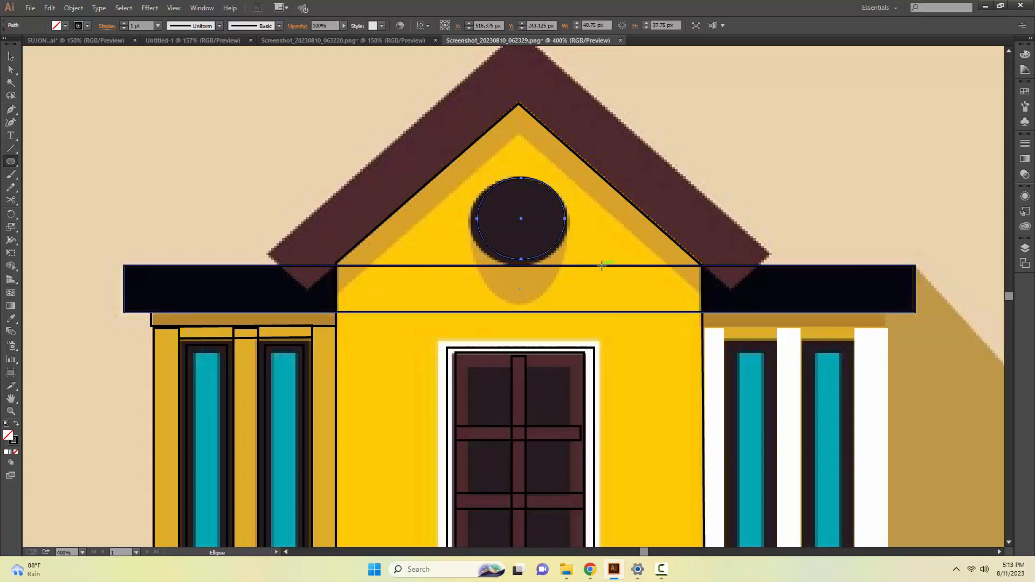
pyautogui.press('Left')
pyautogui.press('Up')
pyautogui.press('v')
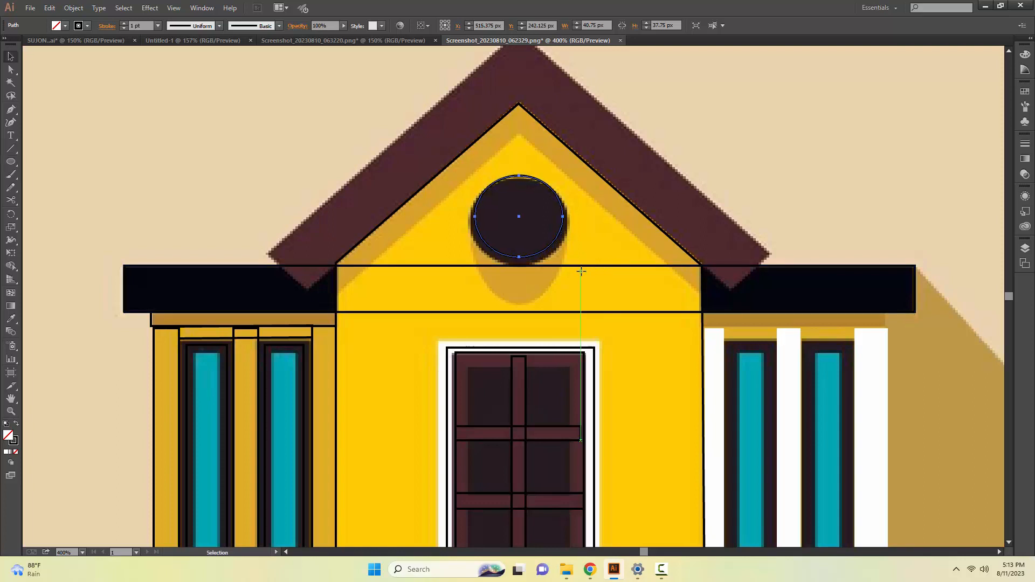
# Stretch the round window's ellipse to about 45.25 × 41.75 px so it fits the reference circle.
pyautogui.moveTo(558, 216); pyautogui.dragTo(567, 217)
pyautogui.moveTo(475, 216); pyautogui.dragTo(467, 217)
pyautogui.moveTo(518, 257); pyautogui.dragTo(518, 265)
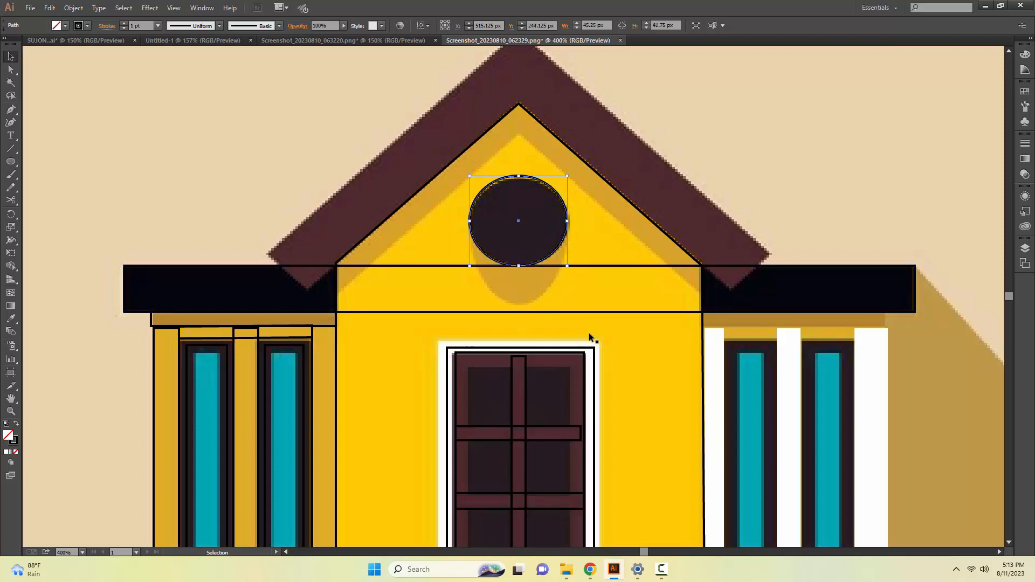
# Trace the curved shadow below the round gable window as a closed Pen path along the circle's lower edge.
pyautogui.press('p')
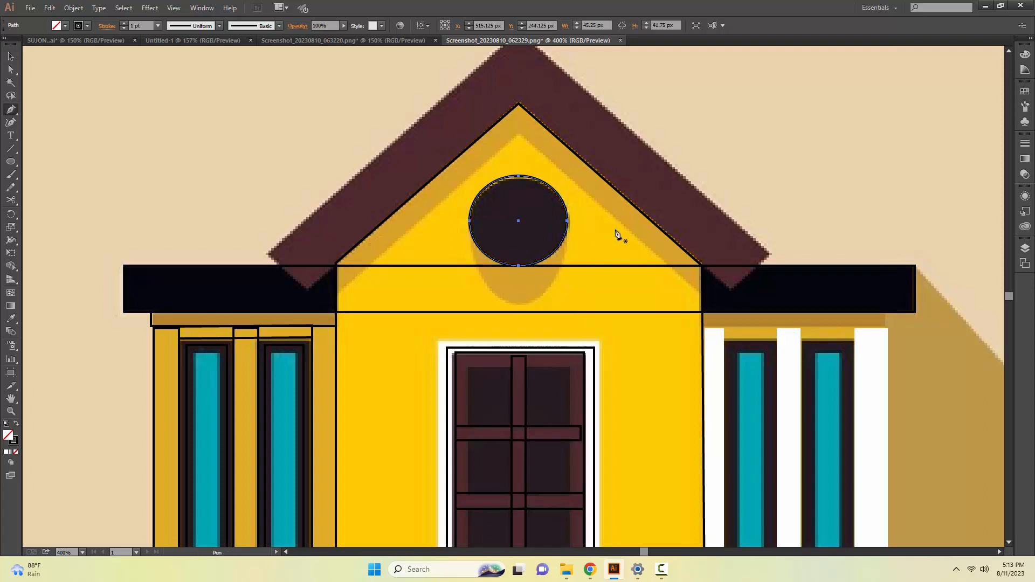
pyautogui.press('v')
pyautogui.click(741, 161)
pyautogui.press('p')
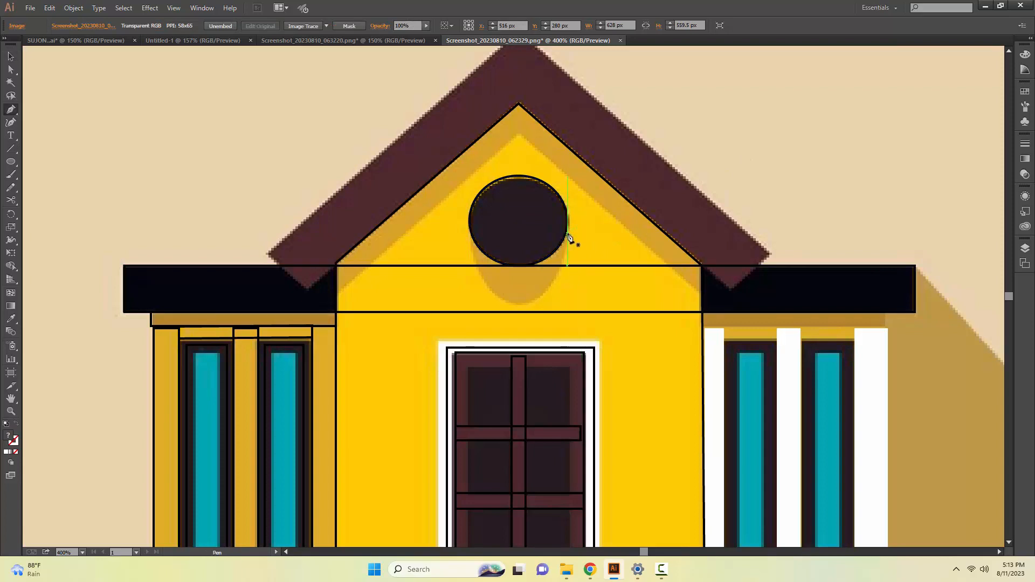
pyautogui.click(563, 237)
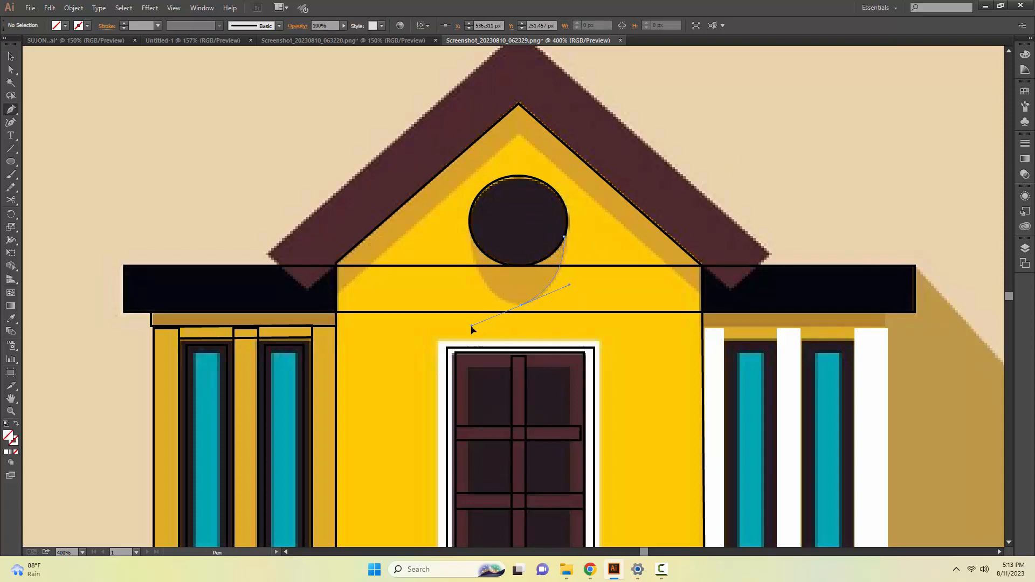
pyautogui.moveTo(472, 328); pyautogui.dragTo(472, 328)
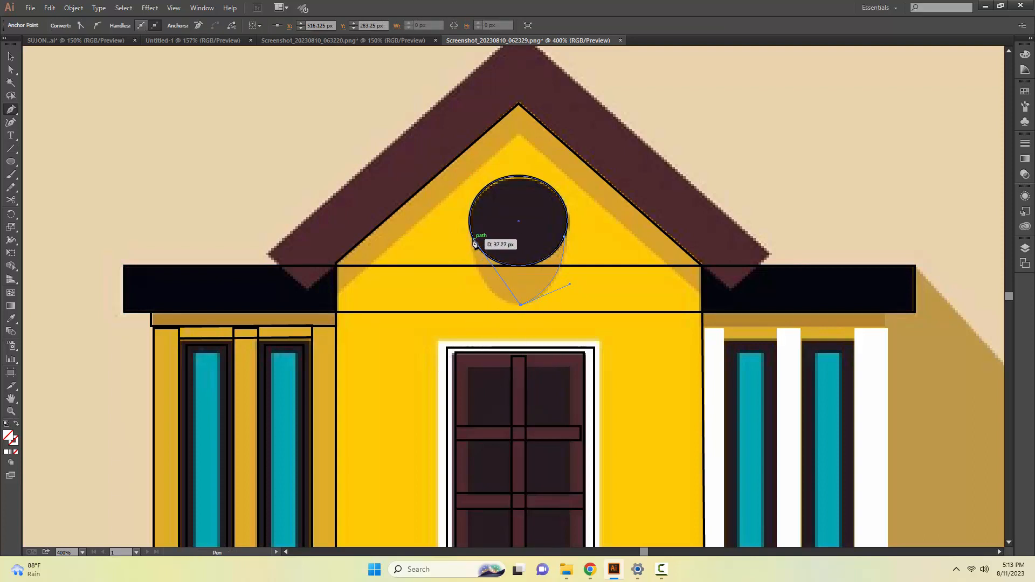
pyautogui.moveTo(472, 238); pyautogui.dragTo(475, 186)
pyautogui.moveTo(474, 243); pyautogui.dragTo(565, 242)
pyautogui.moveTo(585, 199); pyautogui.dragTo(616, 166)
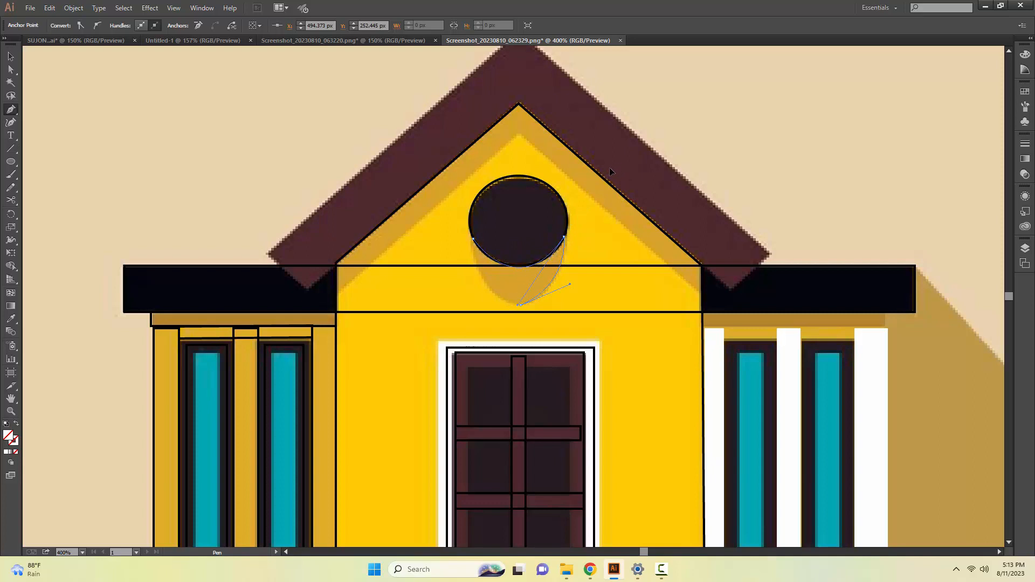
pyautogui.press('v')
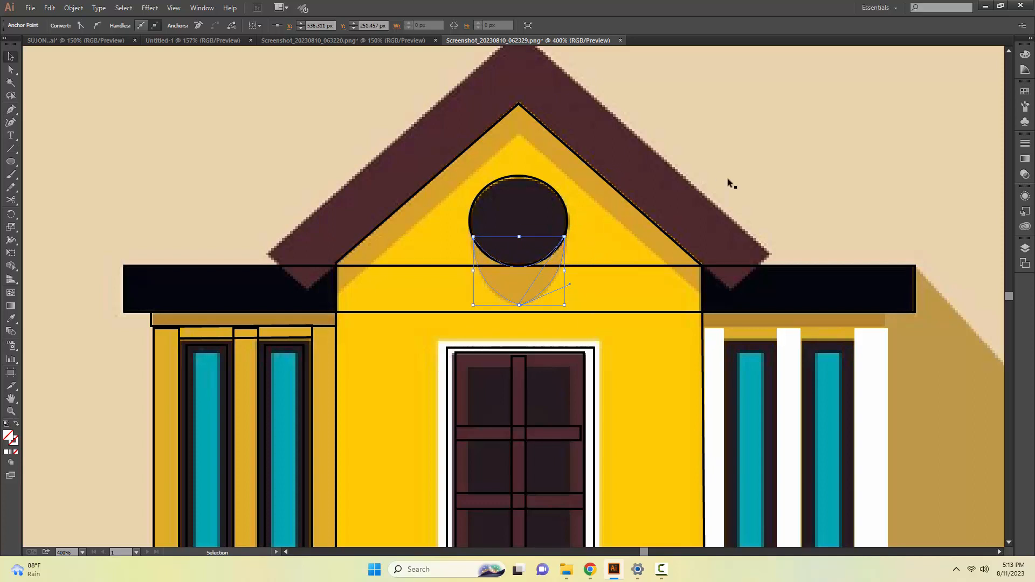
# Trace the darker yellow shadow band beneath the gable roof as a closed, chevron-shaped Pen path.
pyautogui.click(768, 221)
pyautogui.press('p')
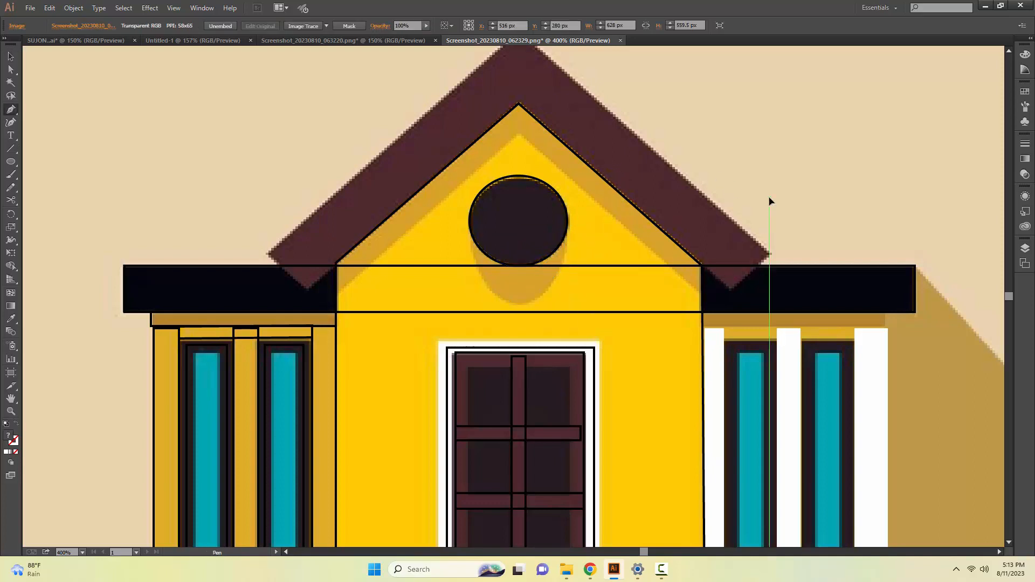
pyautogui.click(702, 291)
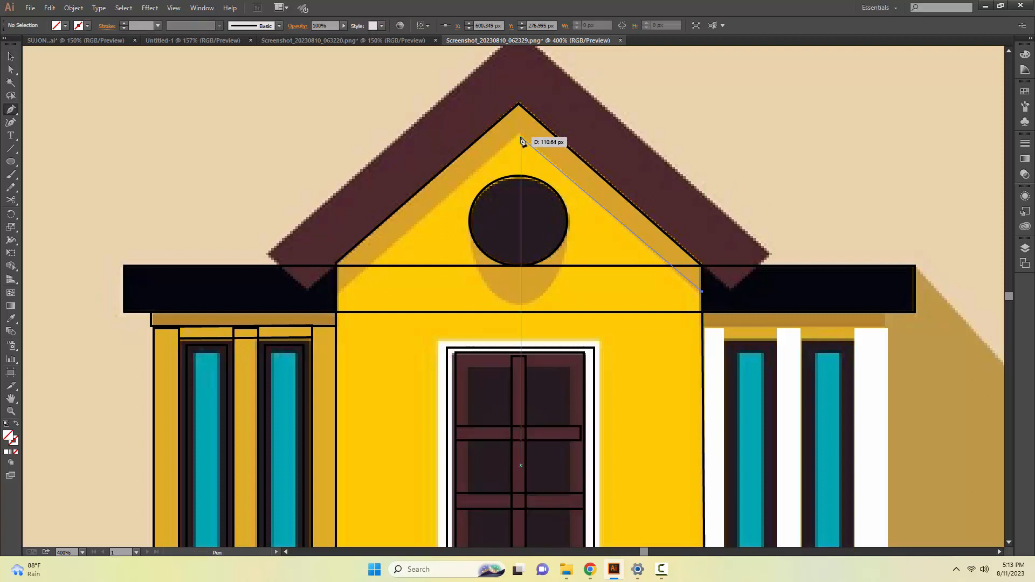
pyautogui.click(519, 134)
pyautogui.click(339, 292)
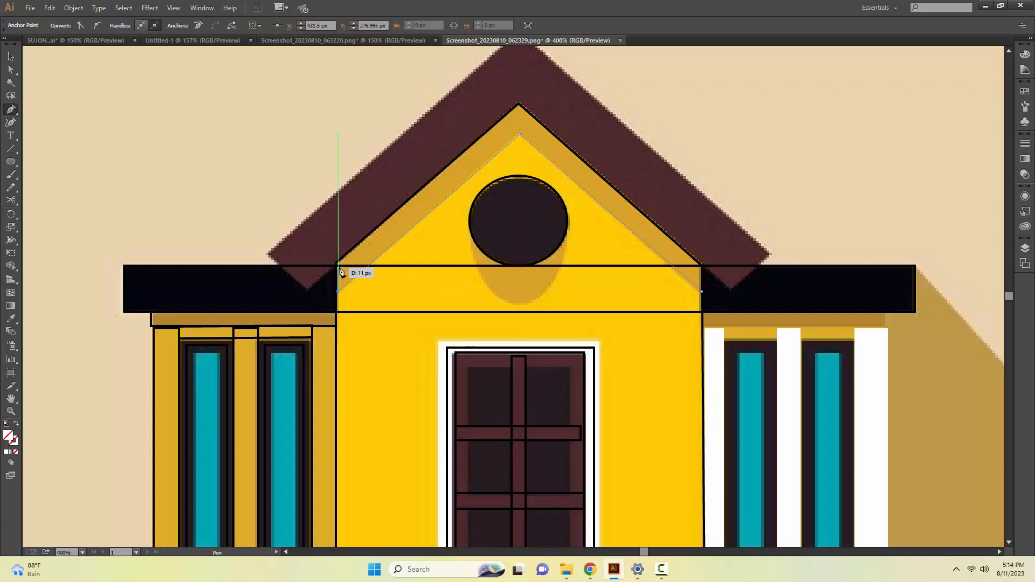
pyautogui.click(336, 263)
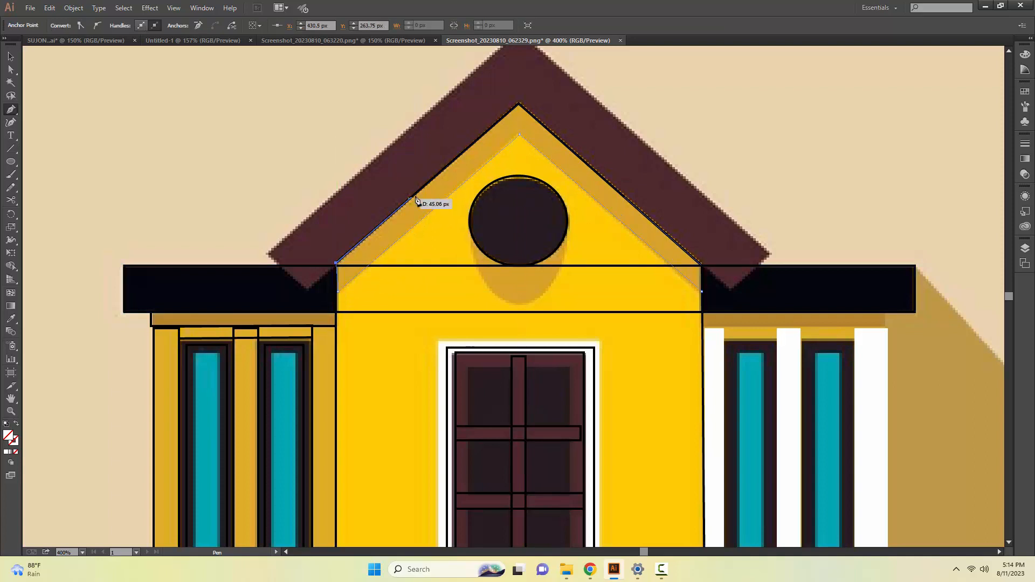
pyautogui.click(518, 104)
pyautogui.click(701, 266)
pyautogui.click(702, 291)
pyautogui.press('v')
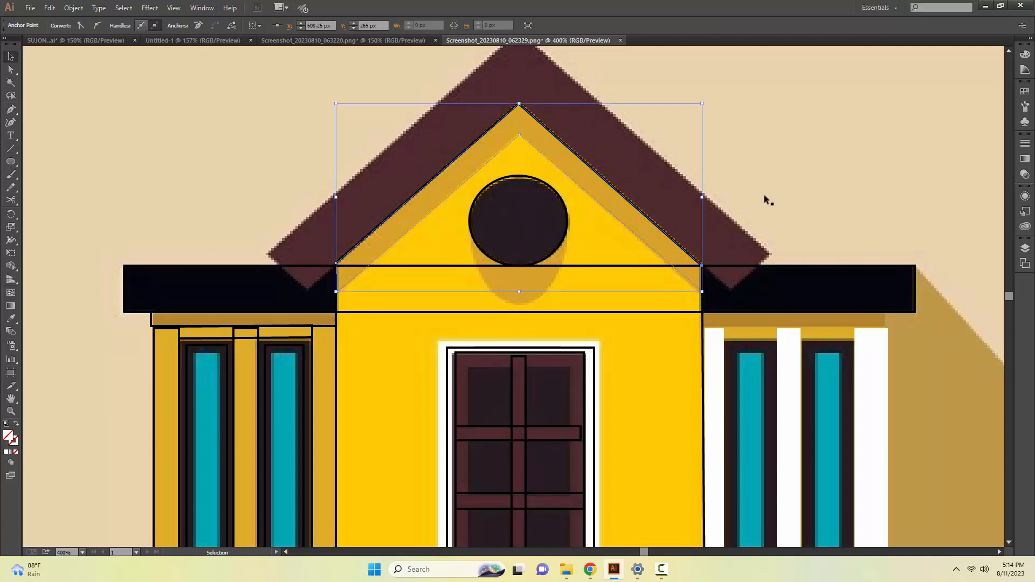
# Trace the dark brown gable roof as a closed, chevron-shaped Pen path from its outer eaves and peak along the inner gable edge.
pyautogui.click(765, 195)
pyautogui.click(731, 289)
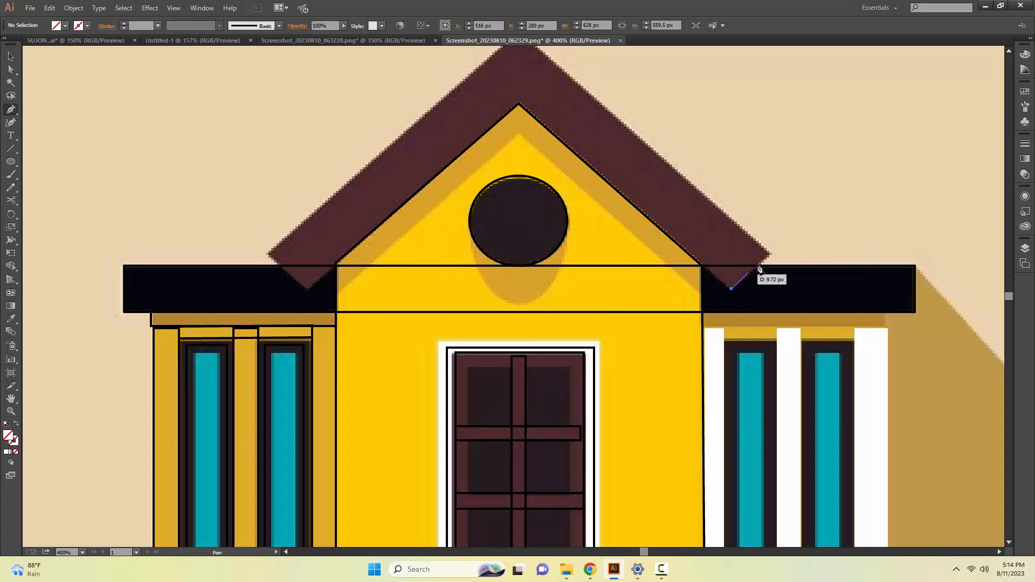
pyautogui.click(769, 254)
pyautogui.click(769, 255)
pyautogui.moveTo(557, 67); pyautogui.dragTo(567, 145)
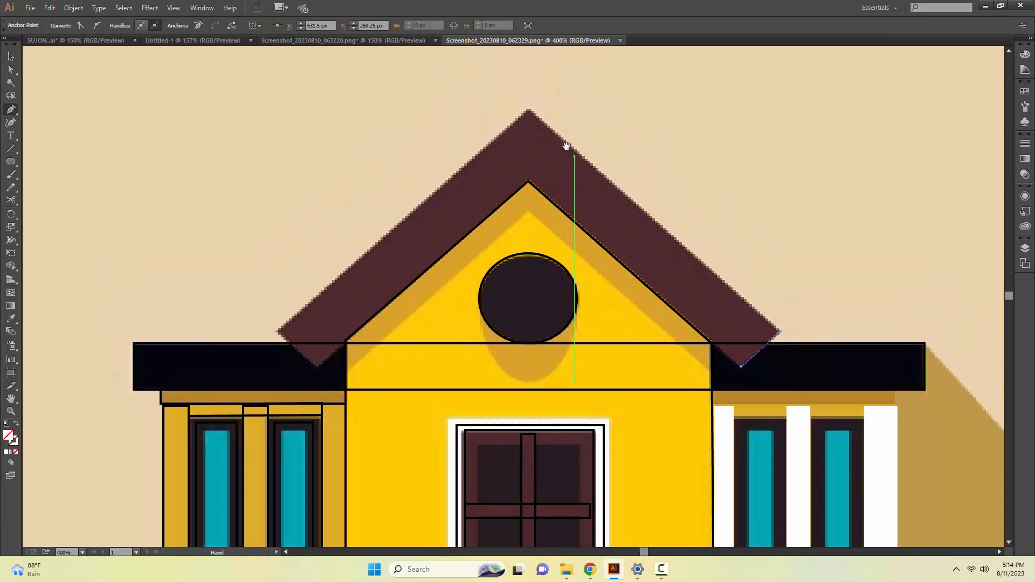
pyautogui.click(528, 112)
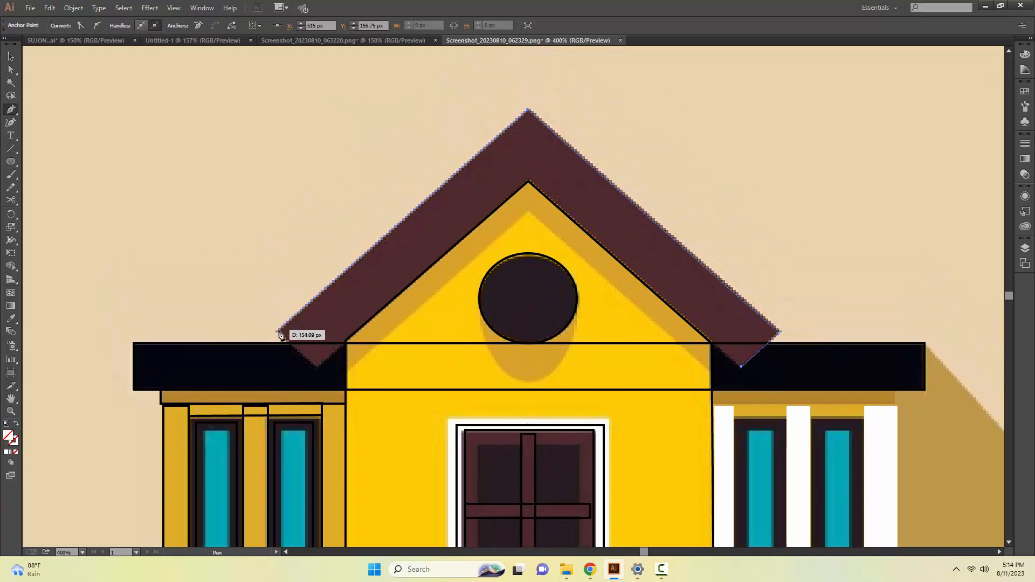
pyautogui.click(279, 331)
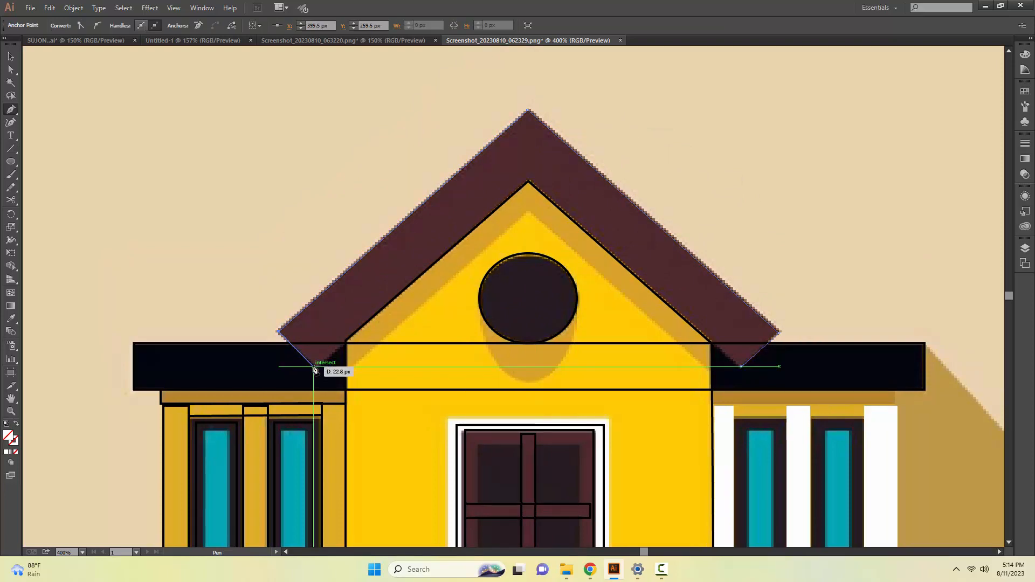
pyautogui.click(313, 367)
pyautogui.click(529, 182)
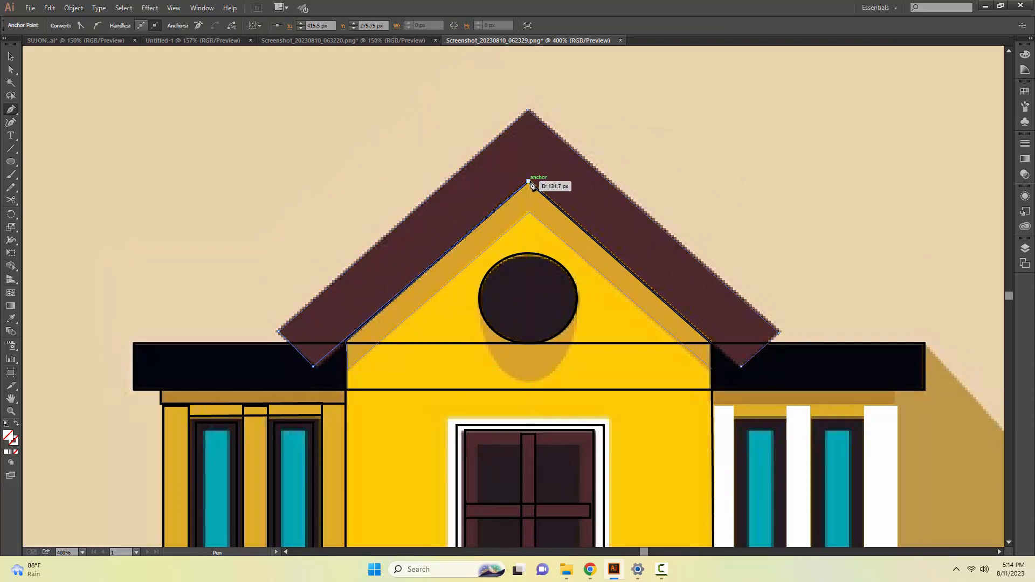
pyautogui.click(710, 344)
pyautogui.click(741, 366)
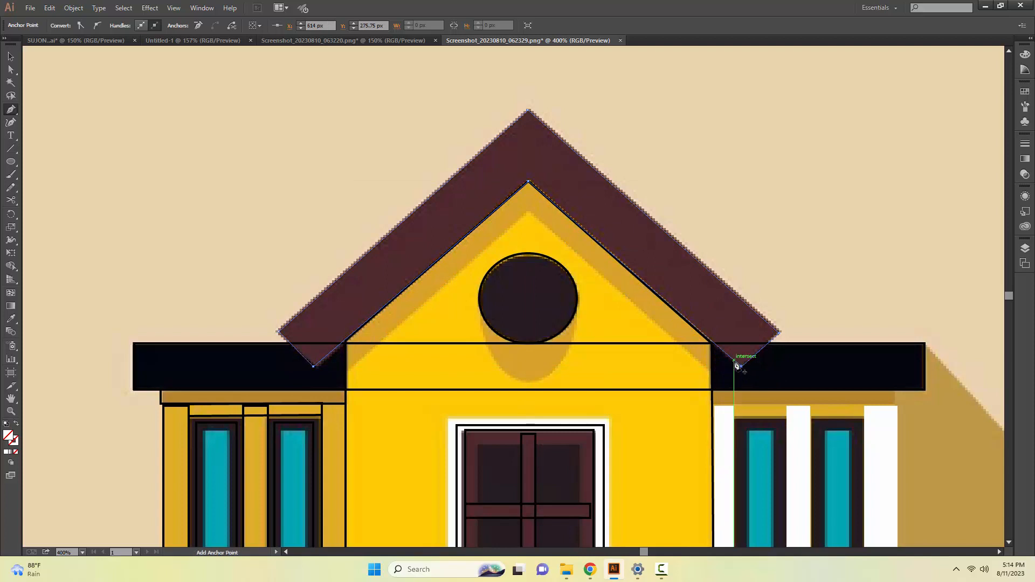
pyautogui.press('v')
# Trace the house's long cast shadow as a closed Pen path with a curved lower-right corner, ending at the flat roof's right end.
pyautogui.press('space')
pyautogui.moveTo(787, 254); pyautogui.dragTo(774, 193)
pyautogui.moveTo(463, 499); pyautogui.dragTo(455, 395)
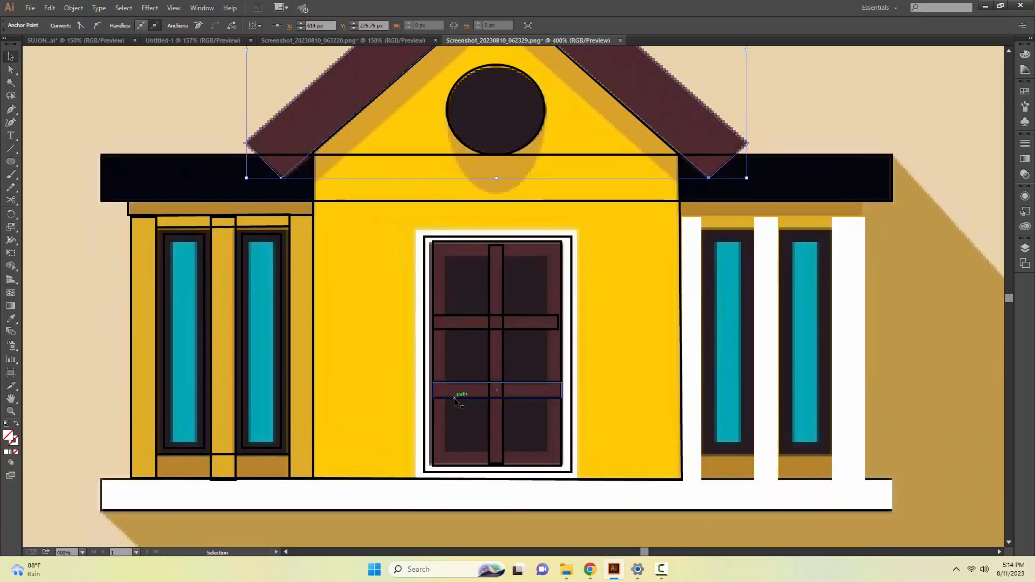
pyautogui.press('z')
pyautogui.keyDown('alt'); pyautogui.click(455, 398); pyautogui.keyUp('alt')
pyautogui.keyDown('alt'); pyautogui.click(494, 376); pyautogui.keyUp('alt')
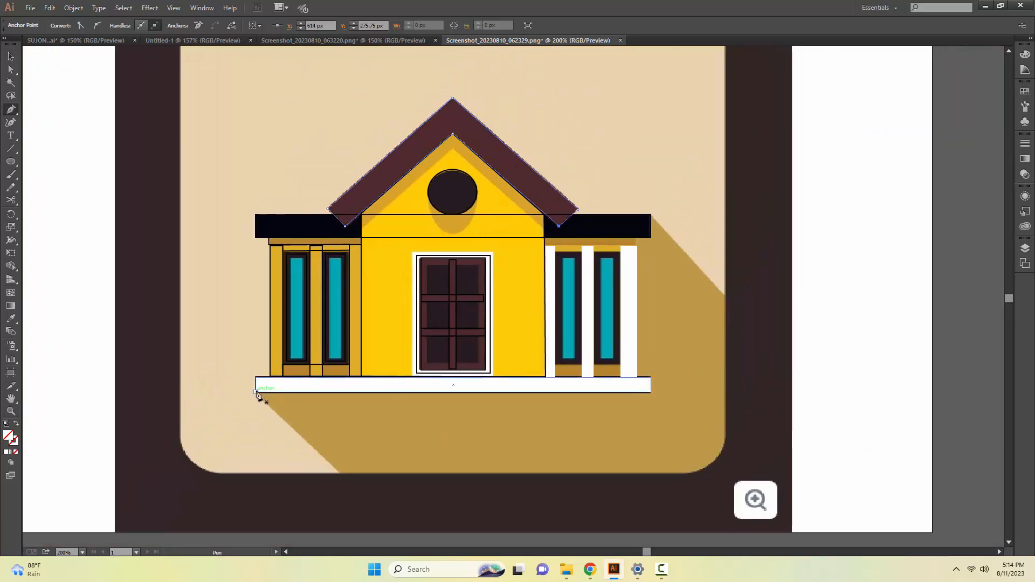
pyautogui.click(256, 393)
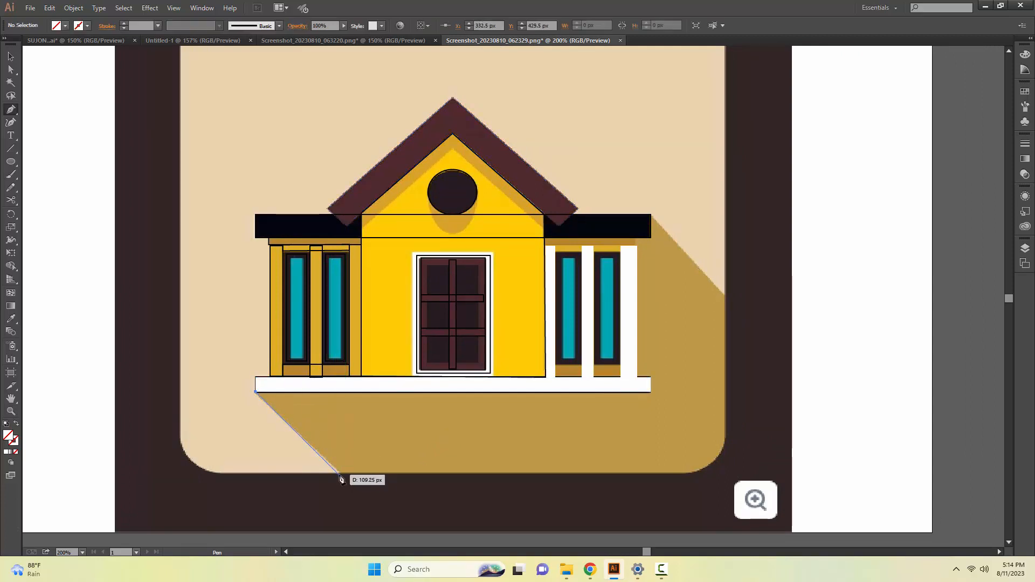
pyautogui.click(339, 473)
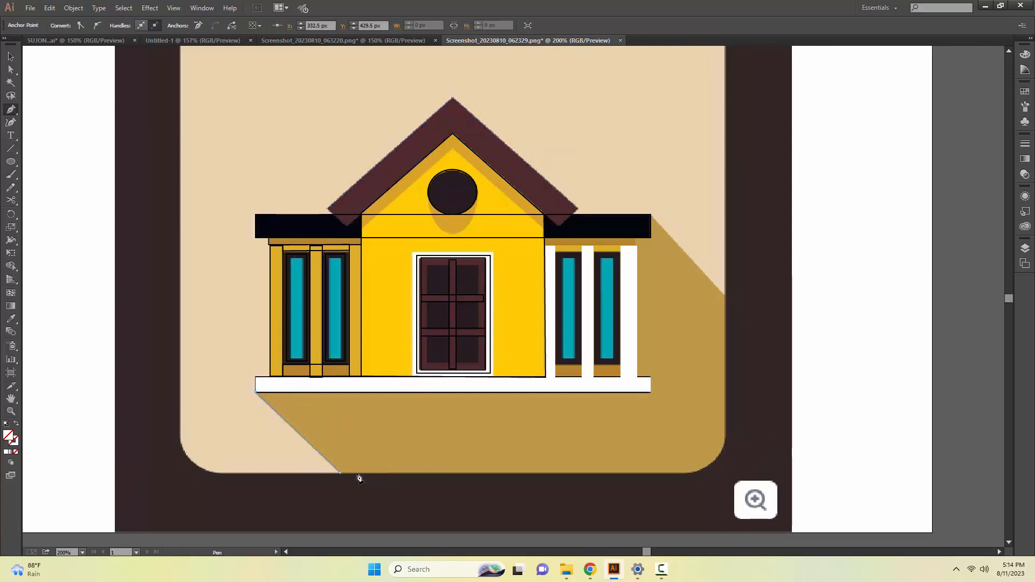
pyautogui.click(691, 473)
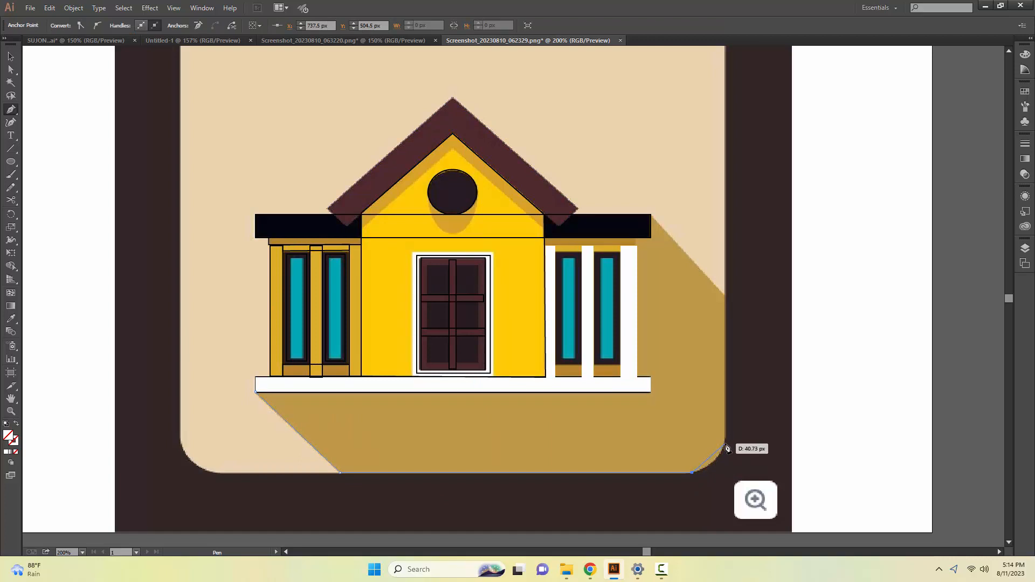
pyautogui.moveTo(726, 447); pyautogui.dragTo(725, 431)
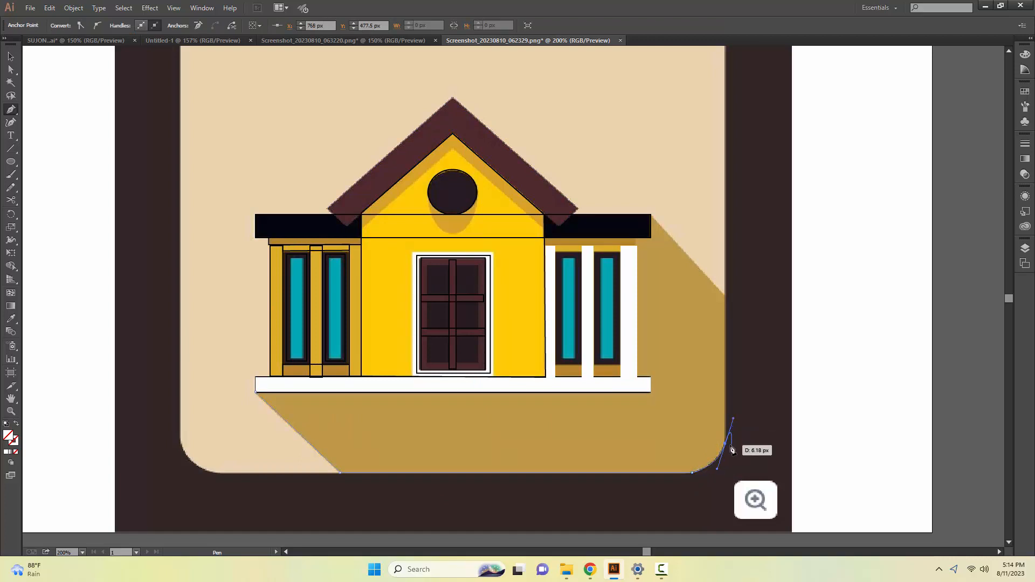
pyautogui.click(725, 443)
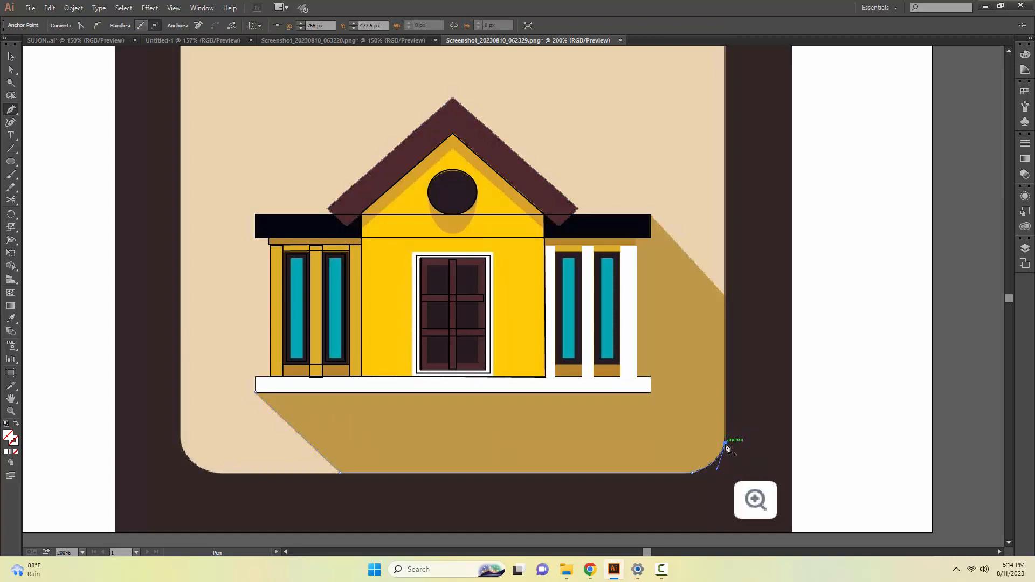
pyautogui.click(725, 295)
pyautogui.click(651, 214)
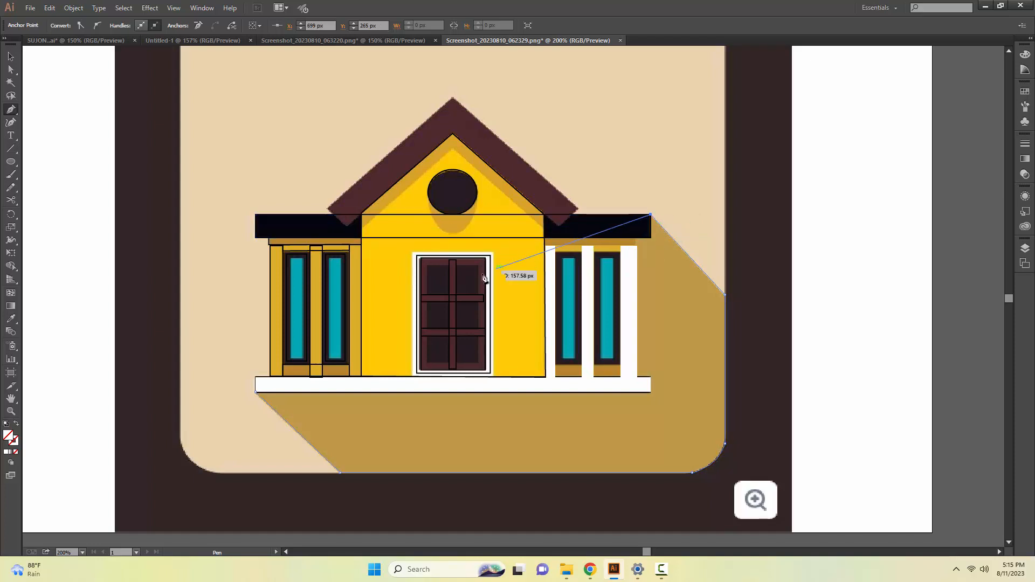
pyautogui.click(255, 393)
pyautogui.press('v')
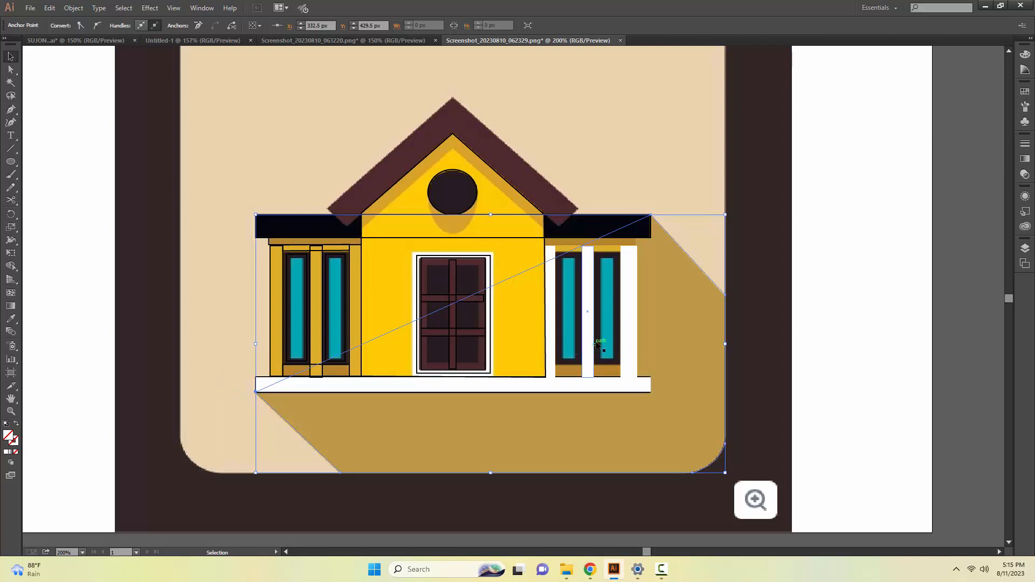
pyautogui.click(233, 342)
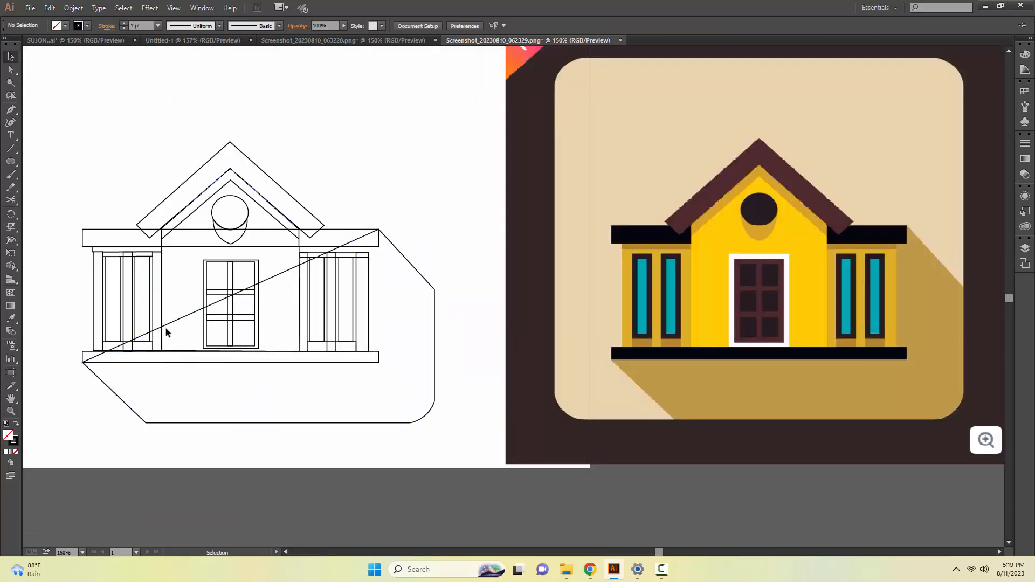
# Fill the long shadow shape with the tan sampled from the reference image's shadow and send it behind the other shapes.
pyautogui.click(166, 326)
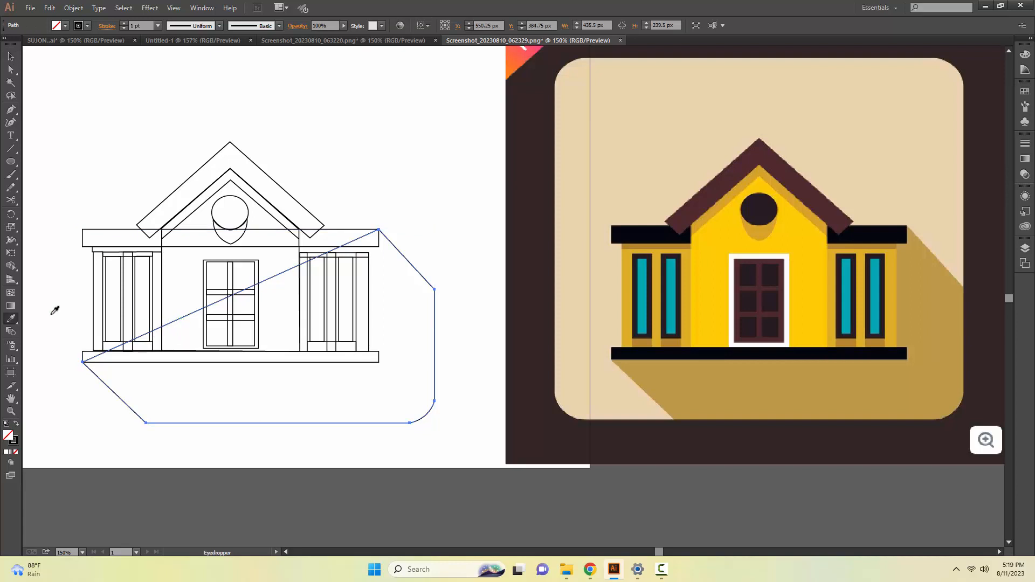
pyautogui.press('i')
pyautogui.click(668, 379)
pyautogui.press('v')
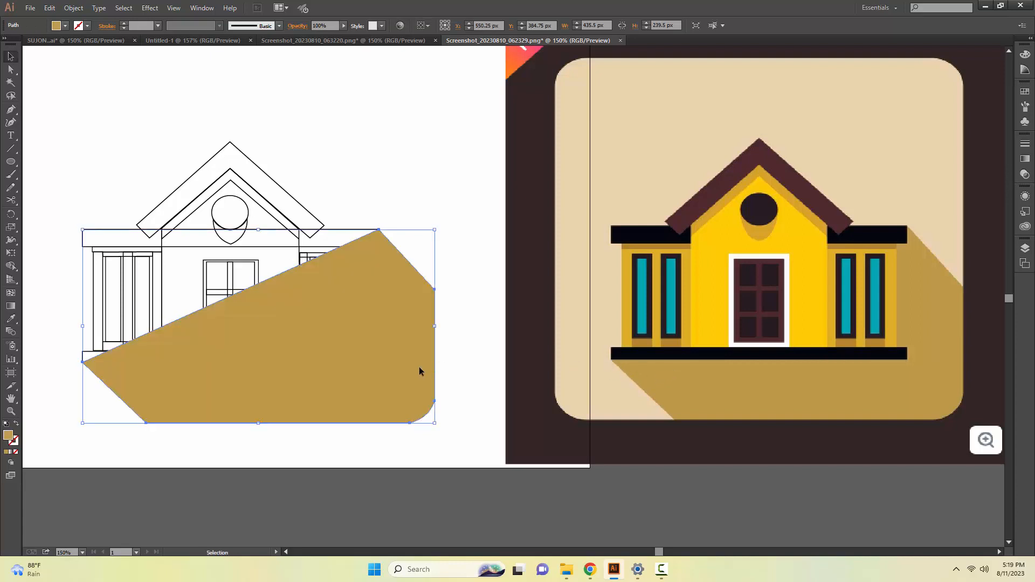
pyautogui.rightClick(419, 368)
pyautogui.moveTo(462, 524)
pyautogui.click(573, 509)
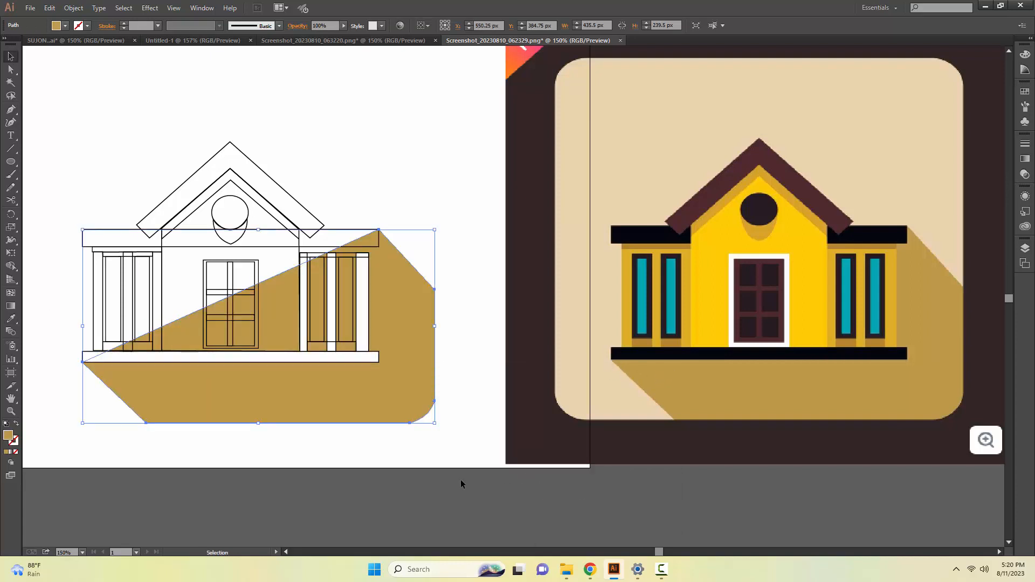
pyautogui.click(426, 434)
# Fill the base bar under the house with the near-black sampled from the reference image's base.
pyautogui.click(371, 357)
pyautogui.press('i')
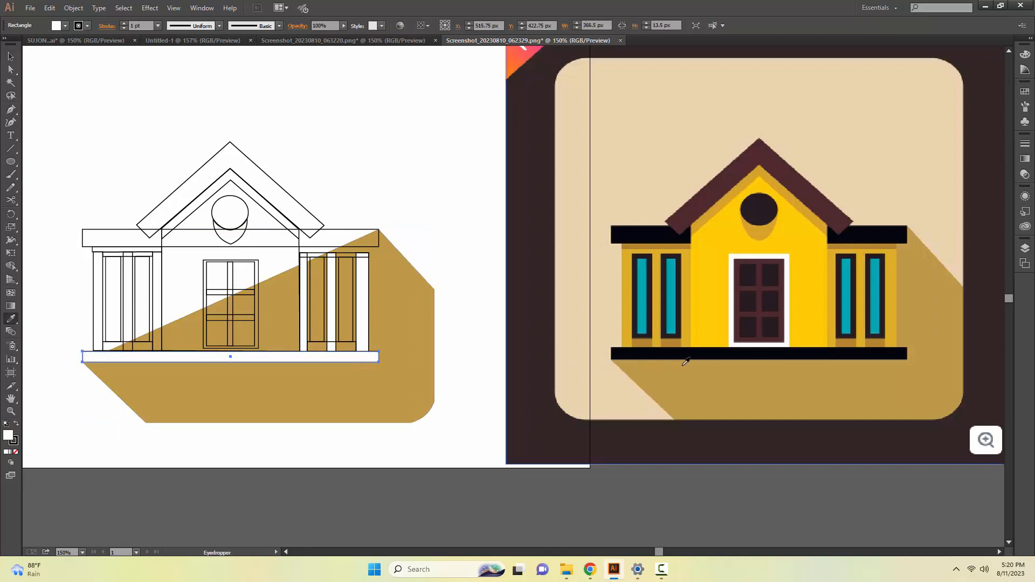
pyautogui.click(687, 355)
# Fill the three pillars of the right wing with the darker yellow sampled from the reference image's pillars.
pyautogui.click(365, 345)
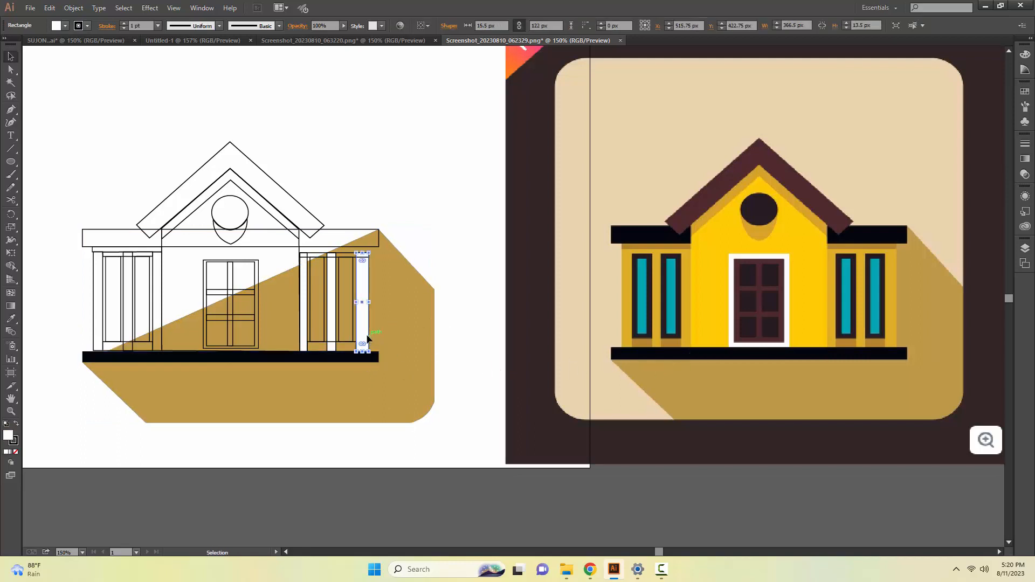
pyautogui.press('i')
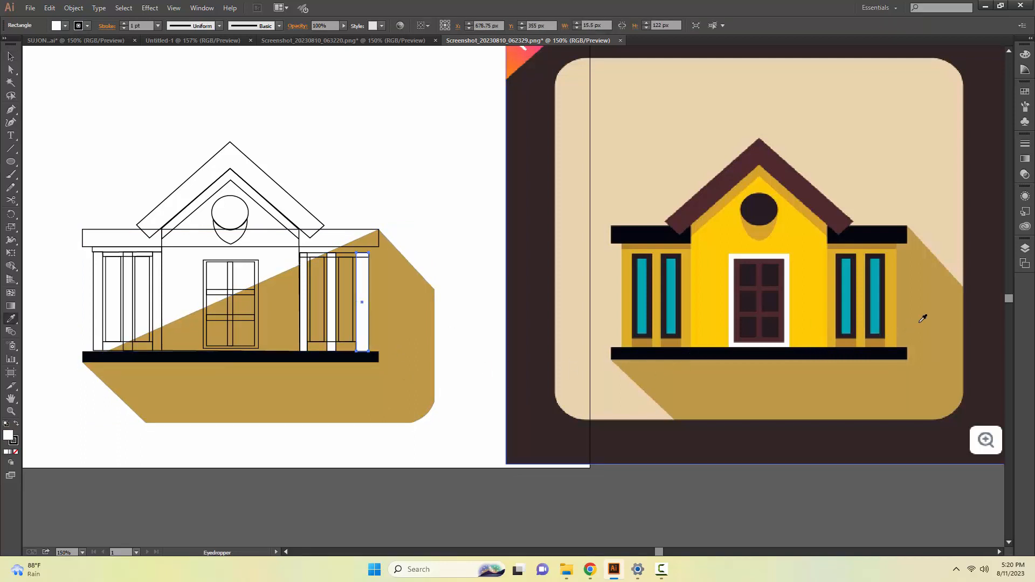
pyautogui.click(896, 319)
pyautogui.press('v')
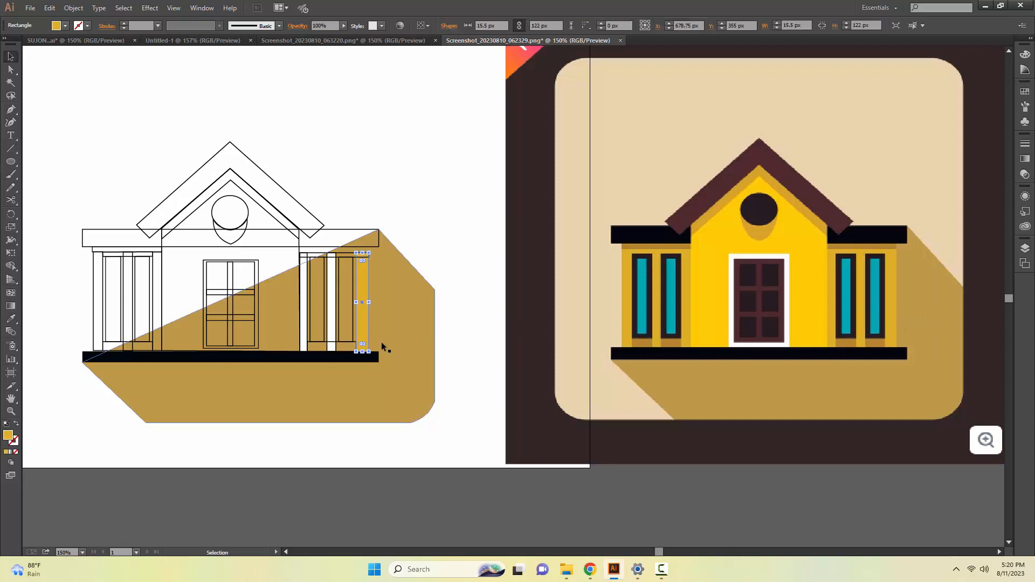
pyautogui.click(333, 348)
pyautogui.press('i')
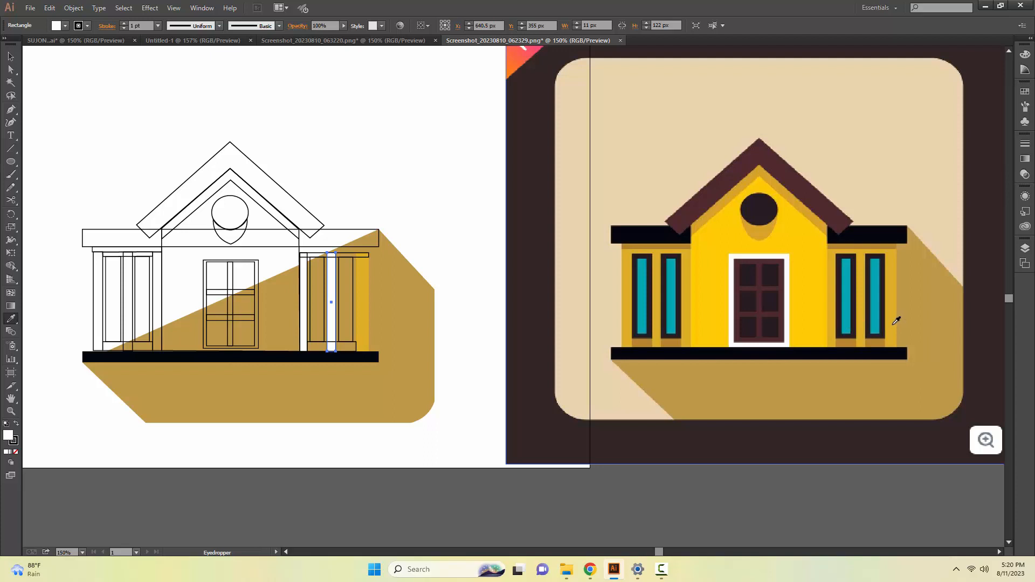
pyautogui.click(866, 316)
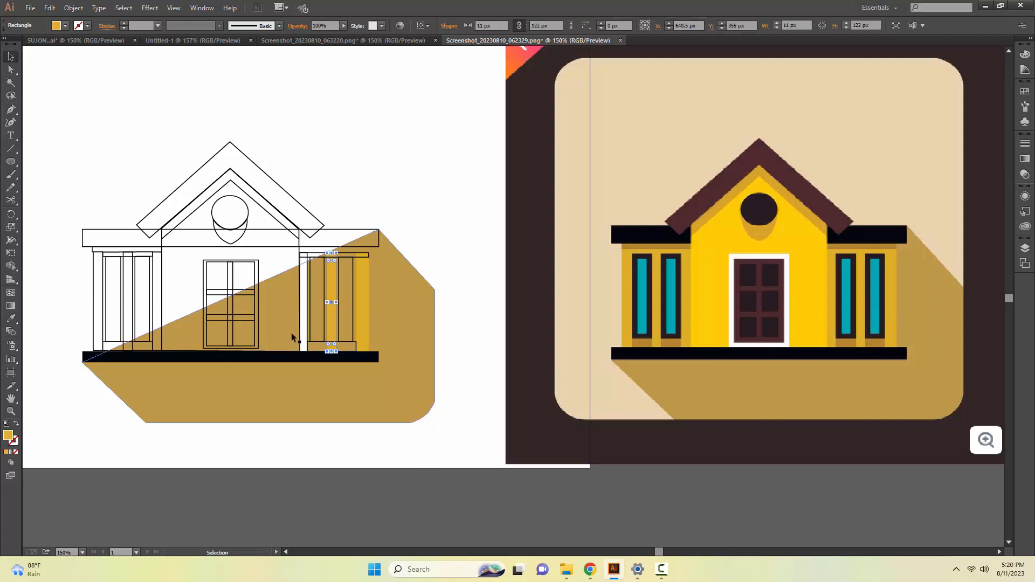
pyautogui.keyDown('ctrl'); pyautogui.click(302, 346); pyautogui.keyUp('ctrl')
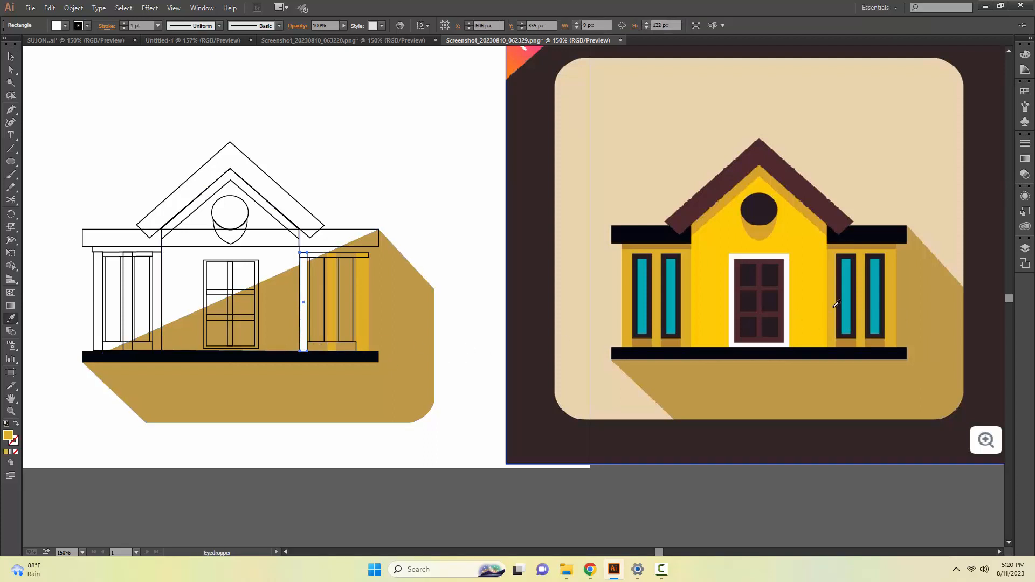
pyautogui.click(836, 305)
pyautogui.press('v')
# Fill the right wing's outer window with the teal sampled from the reference and give it a 6 pt black stroke.
pyautogui.click(355, 333)
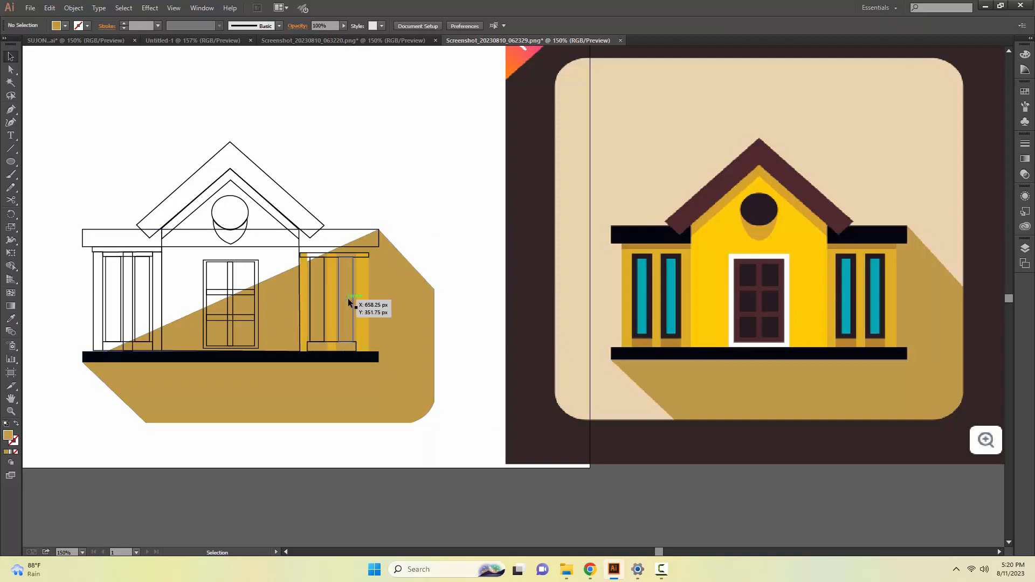
pyautogui.click(350, 301)
pyautogui.press('i')
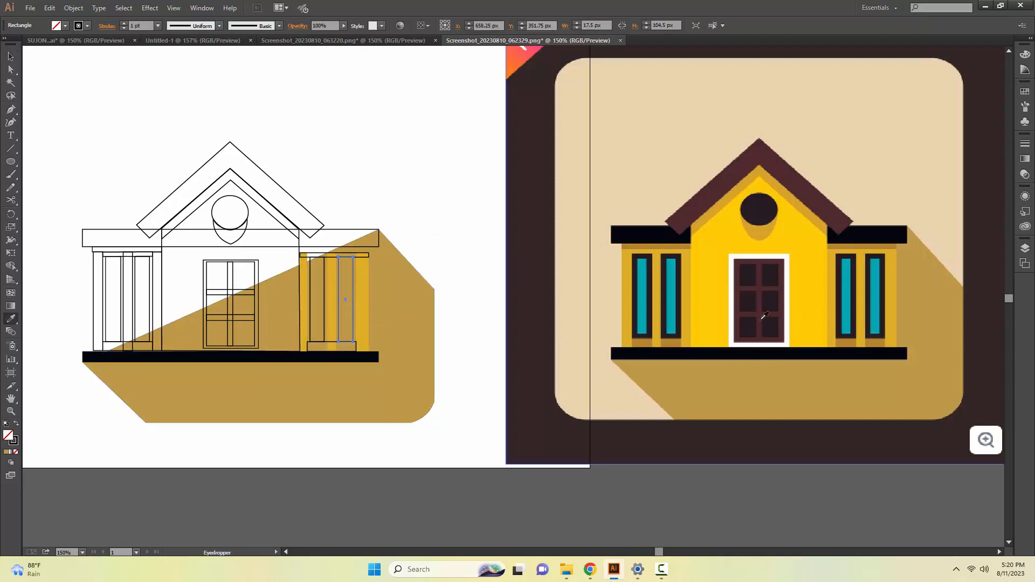
pyautogui.click(877, 300)
pyautogui.press('v')
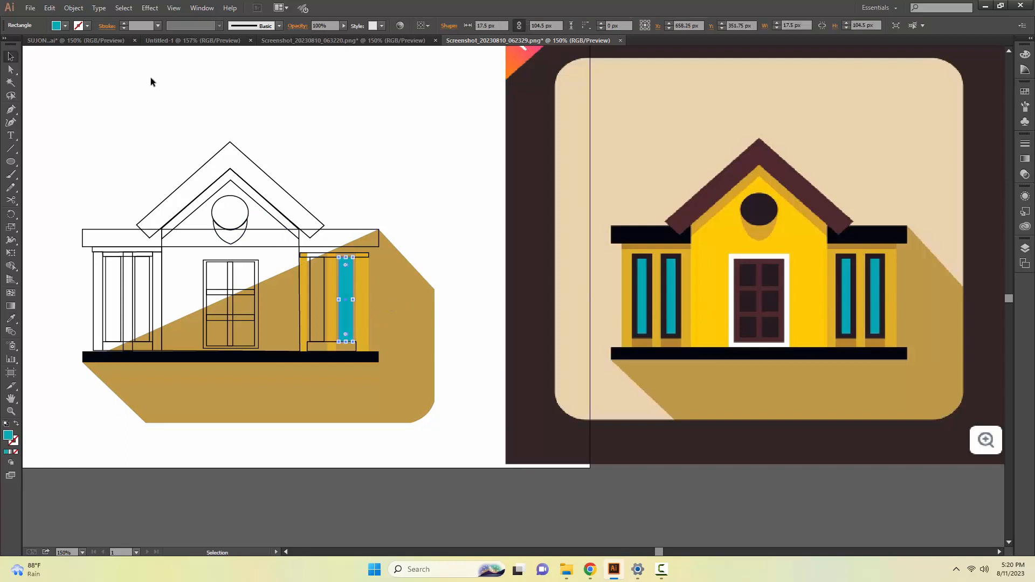
pyautogui.click(158, 25)
pyautogui.click(171, 132)
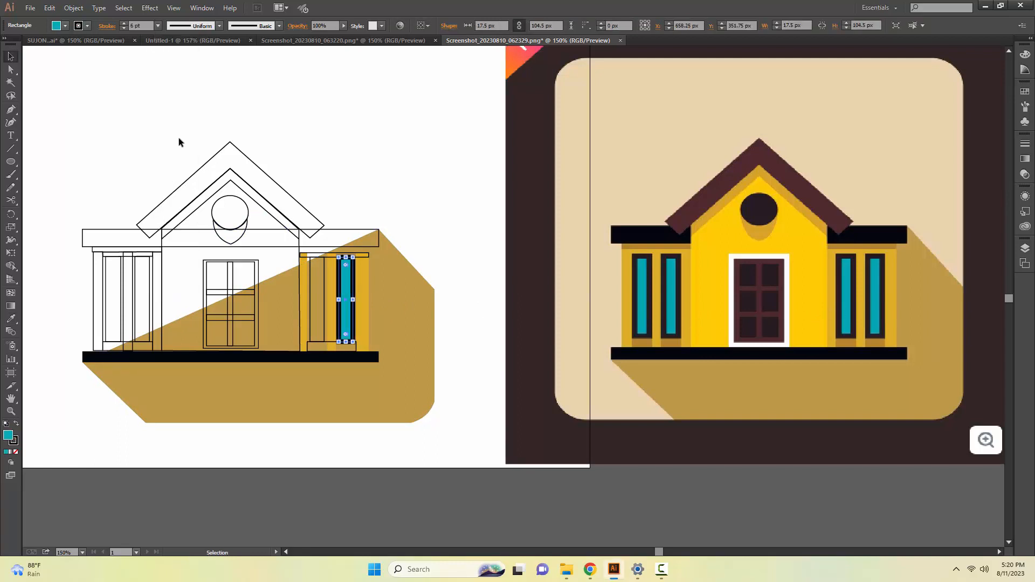
pyautogui.click(281, 142)
# Fill the strip below the right wing's windows with the brownish ochre sampled from the reference image.
pyautogui.click(355, 351)
pyautogui.press('i')
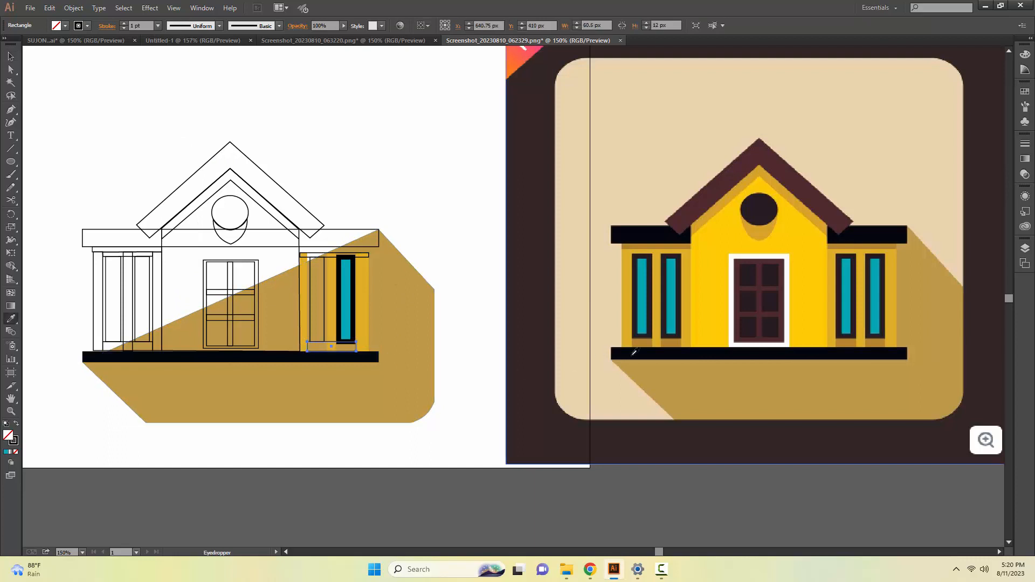
pyautogui.click(879, 341)
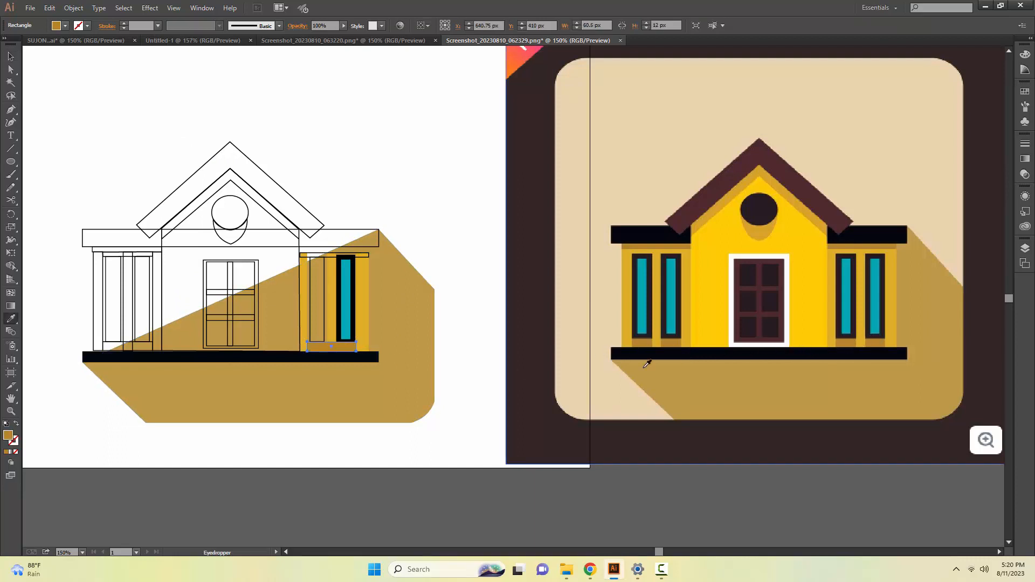
# Bring the right wing's middle pillar to the front of the stacking order.
pyautogui.press('v')
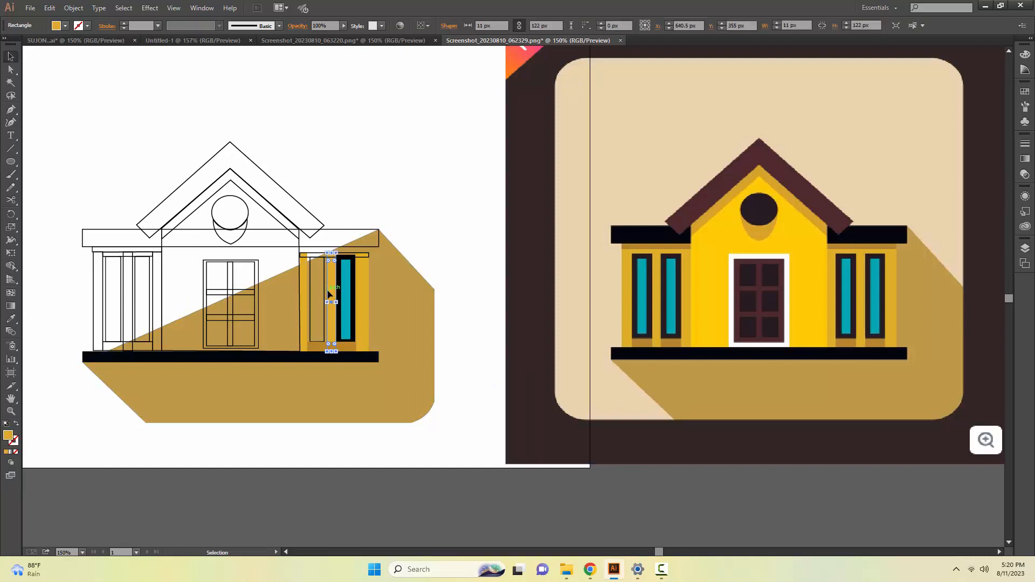
pyautogui.rightClick(329, 294)
pyautogui.moveTo(388, 446)
pyautogui.click(477, 448)
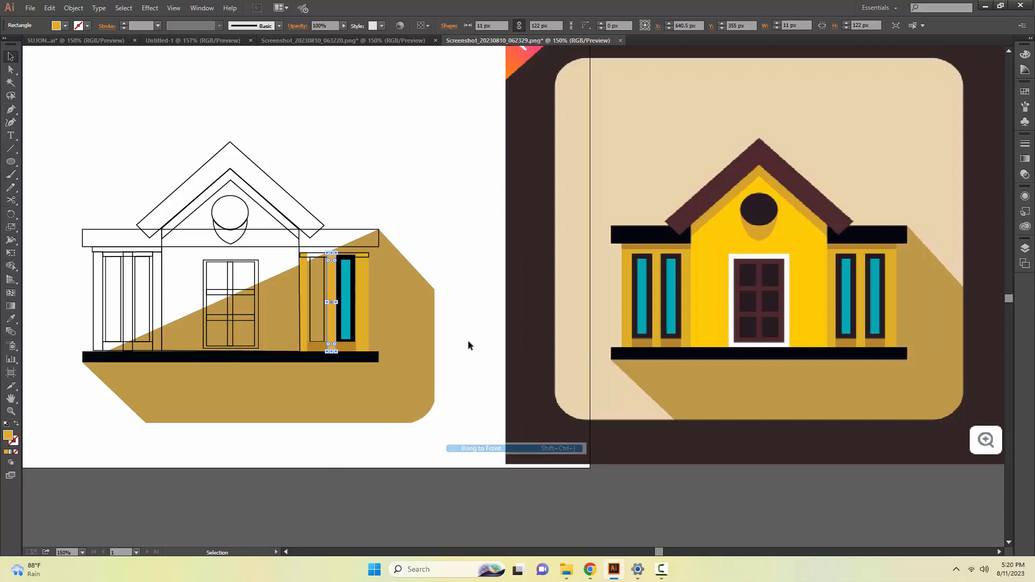
pyautogui.click(320, 335)
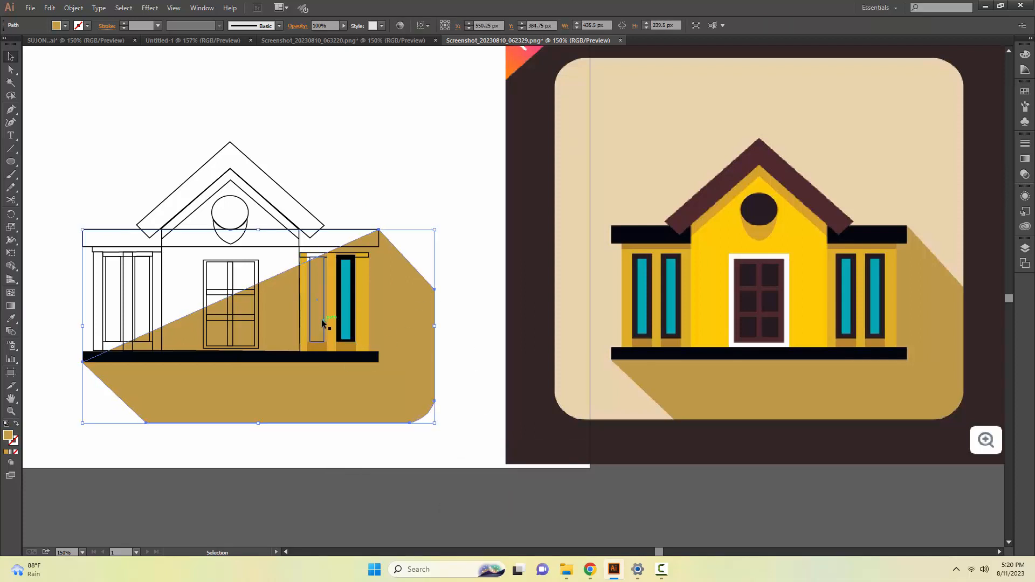
# Copy the outer window's teal fill and 6 pt black stroke onto the right wing's inner window.
pyautogui.click(322, 324)
pyautogui.press('i')
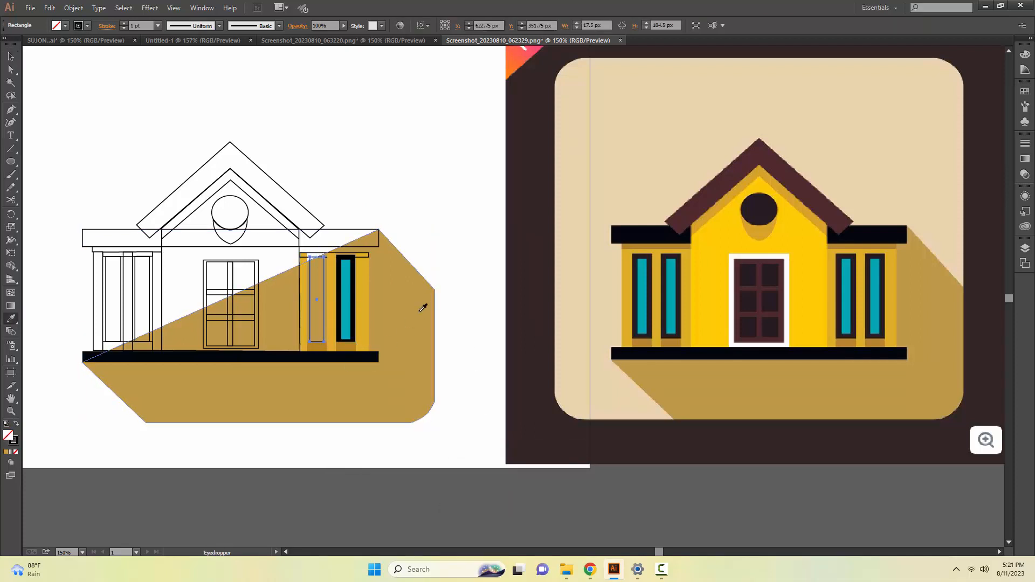
pyautogui.click(355, 307)
pyautogui.press('v')
pyautogui.click(339, 310)
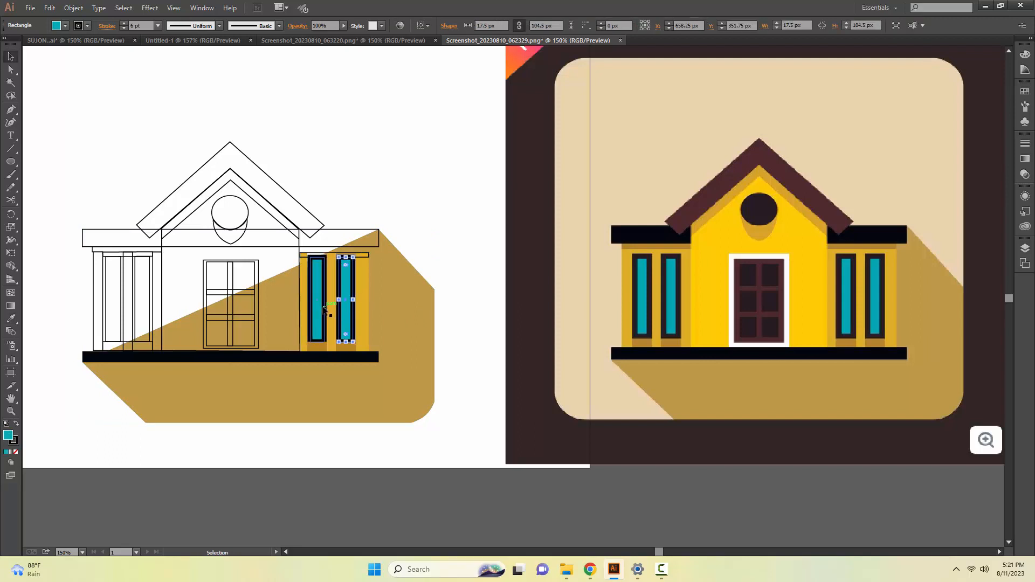
pyautogui.click(310, 306)
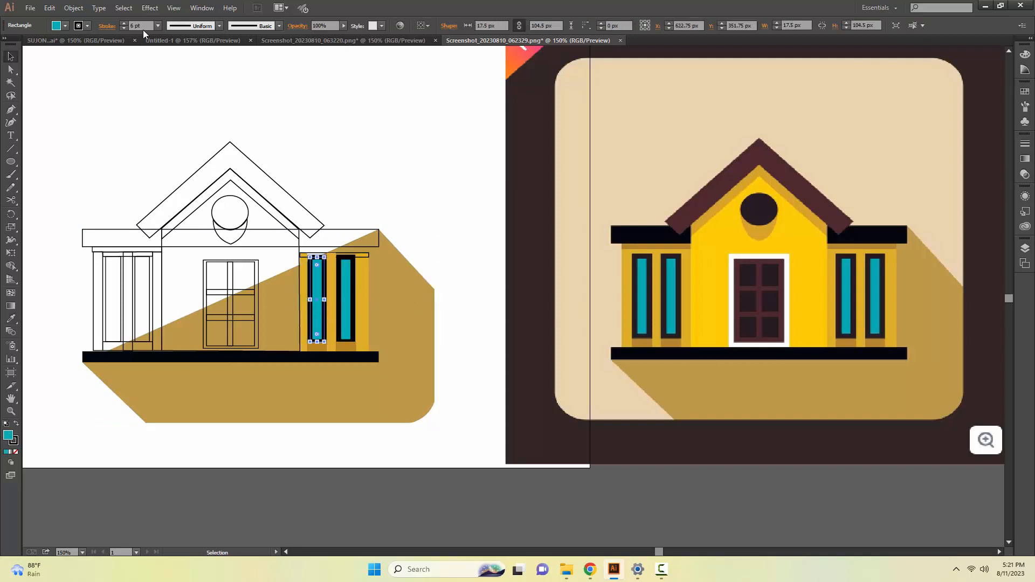
pyautogui.click(157, 25)
pyautogui.click(182, 135)
pyautogui.click(330, 189)
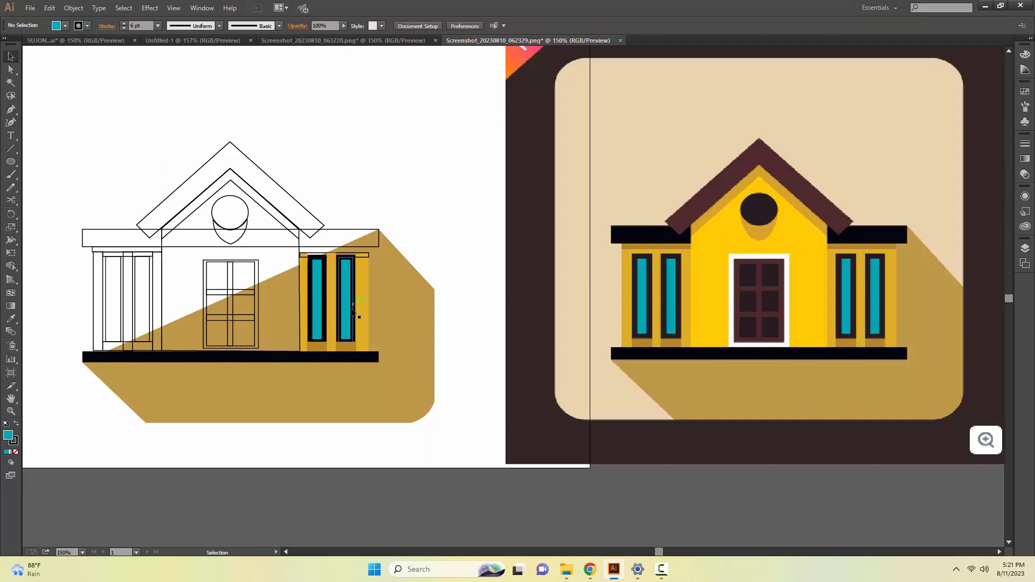
# Extend the strip above the right wing's windows up to the roof band, about 9.7 px tall, and fill it with the reference's brownish ochre.
pyautogui.click(347, 254)
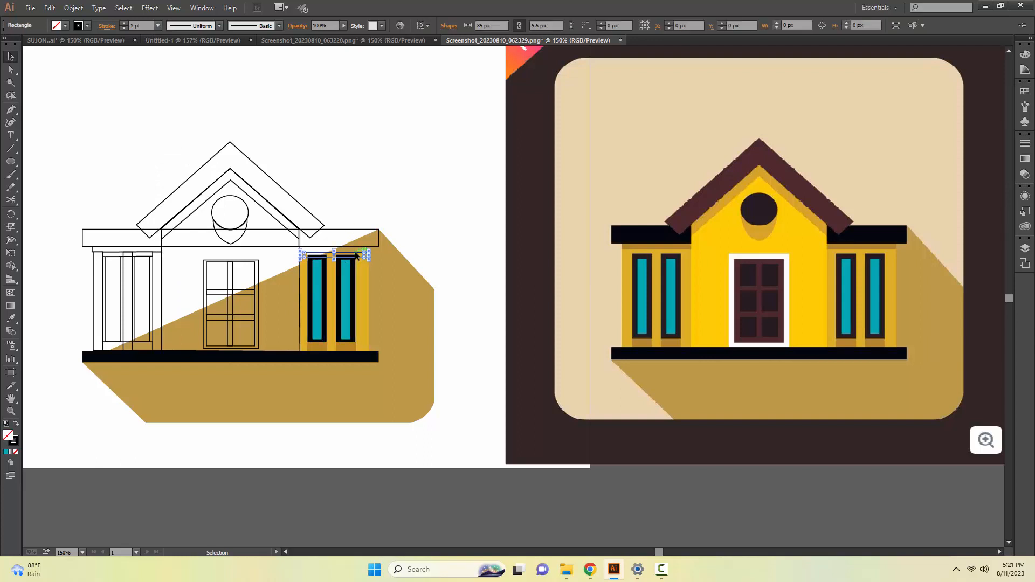
pyautogui.moveTo(334, 252); pyautogui.dragTo(334, 245)
pyautogui.press('i')
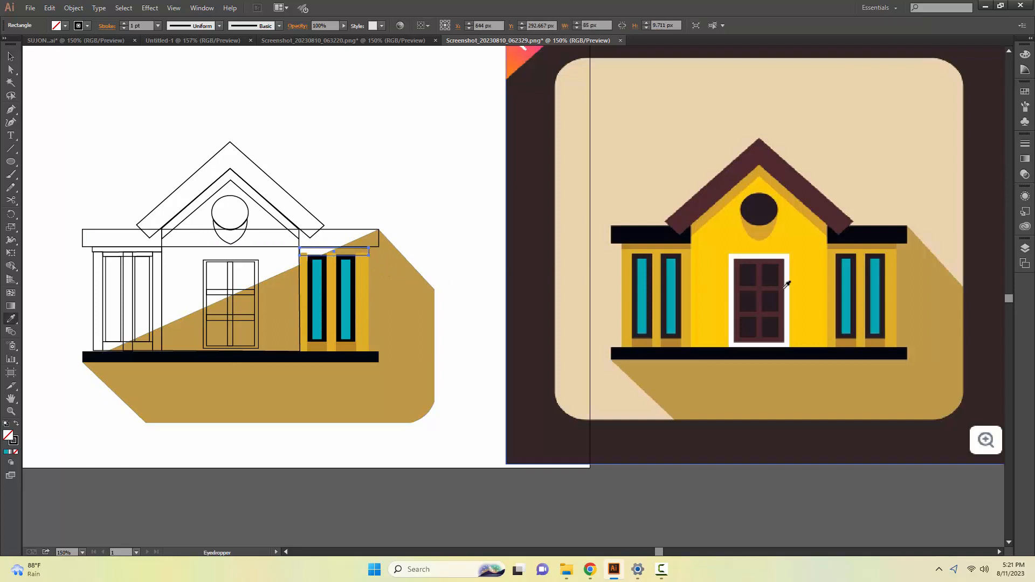
pyautogui.click(833, 250)
pyautogui.press('v')
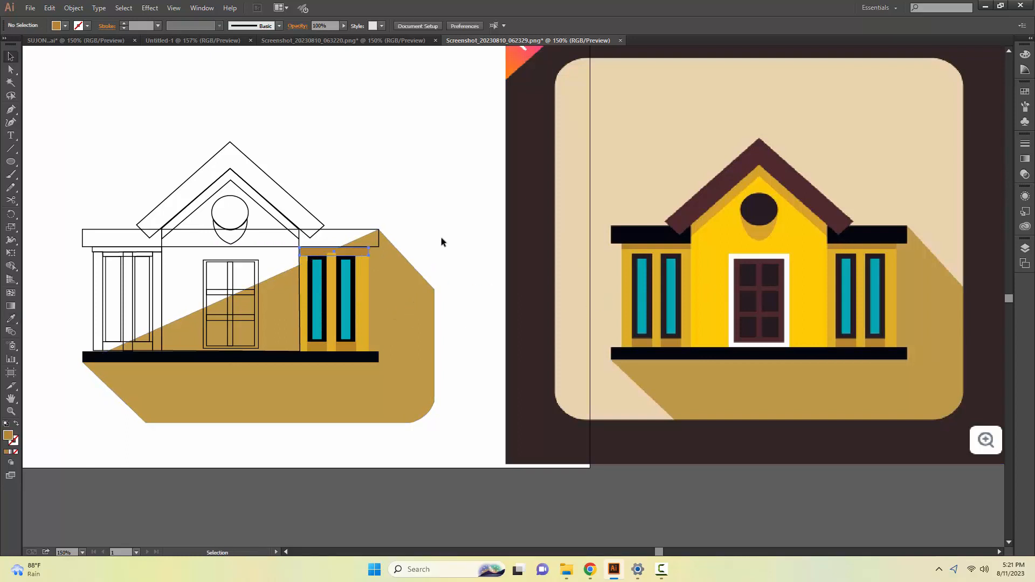
# Recolour the 7.5 px strip above the right wing's windows with the ochre sampled from the reference's shaded strip.
pyautogui.click(364, 283)
pyautogui.click(403, 204)
pyautogui.press('z')
pyautogui.click(350, 270)
pyautogui.moveTo(491, 294); pyautogui.dragTo(254, 300)
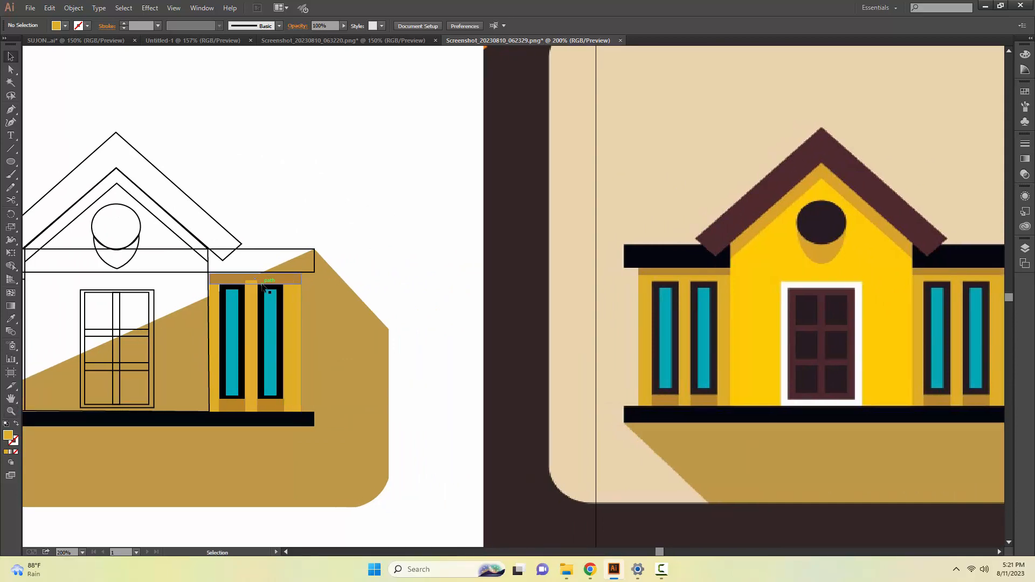
pyautogui.click(216, 287)
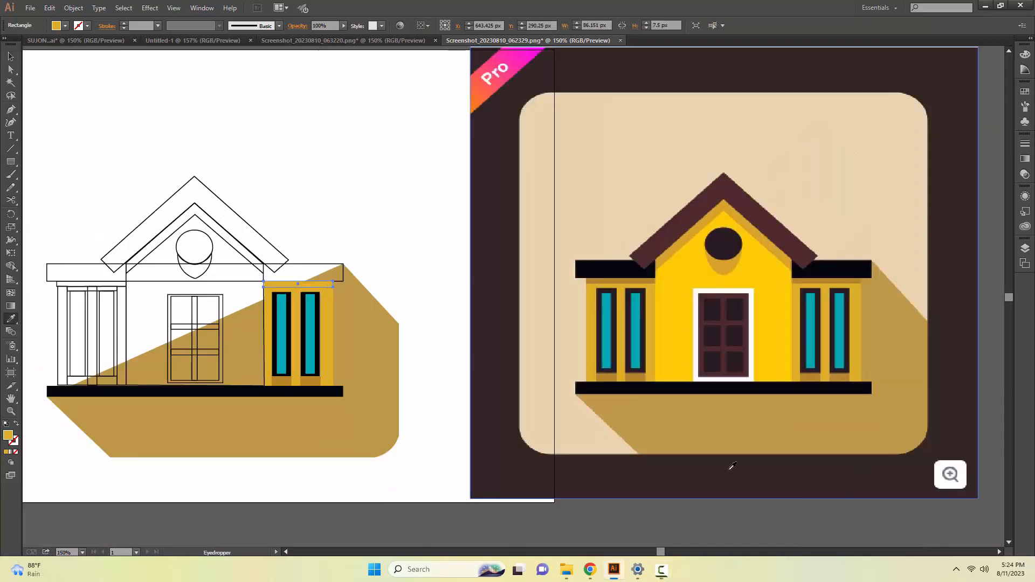
pyautogui.click(840, 277)
pyautogui.press('v')
pyautogui.click(417, 332)
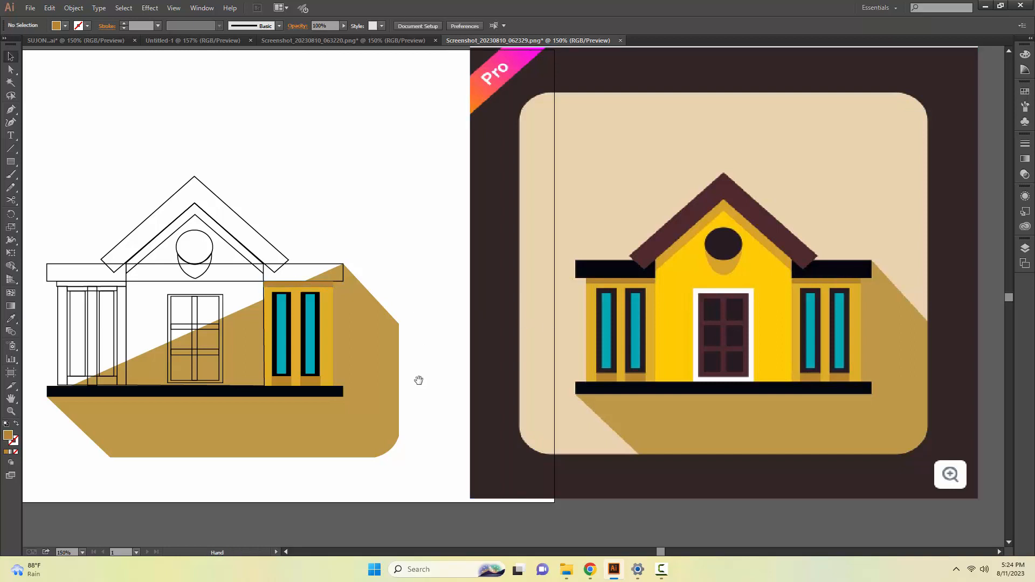
# Fill the long roof band with the black sampled from the reference image and send it to the back.
pyautogui.moveTo(418, 380); pyautogui.dragTo(495, 392)
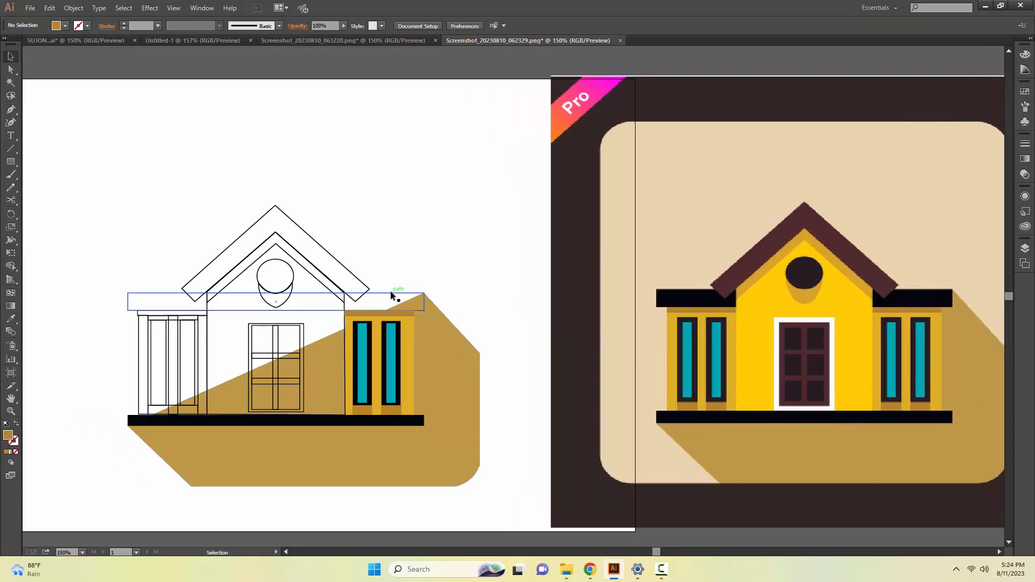
pyautogui.click(391, 293)
pyautogui.click(926, 293)
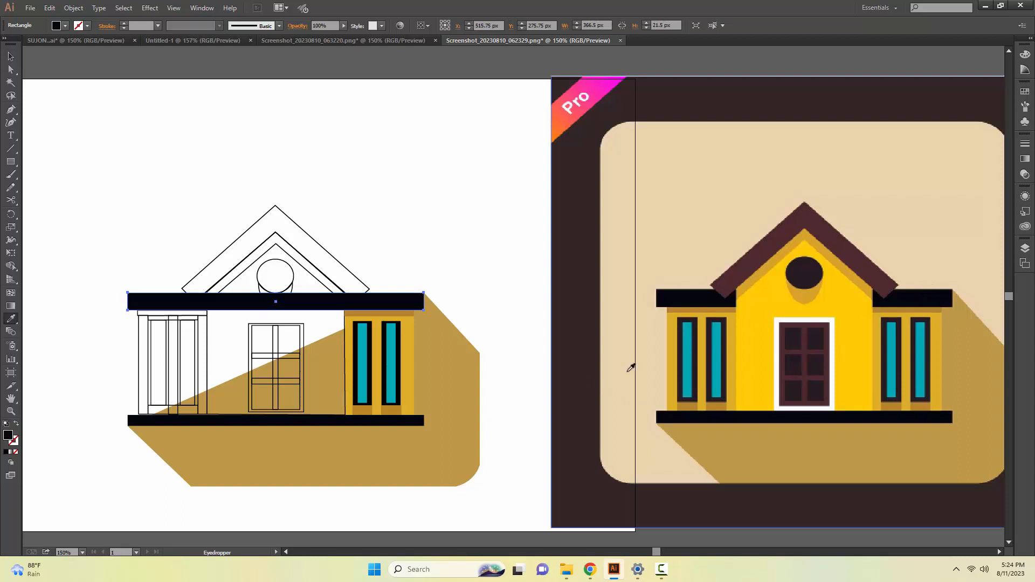
pyautogui.press('v')
pyautogui.rightClick(380, 303)
pyautogui.moveTo(441, 455)
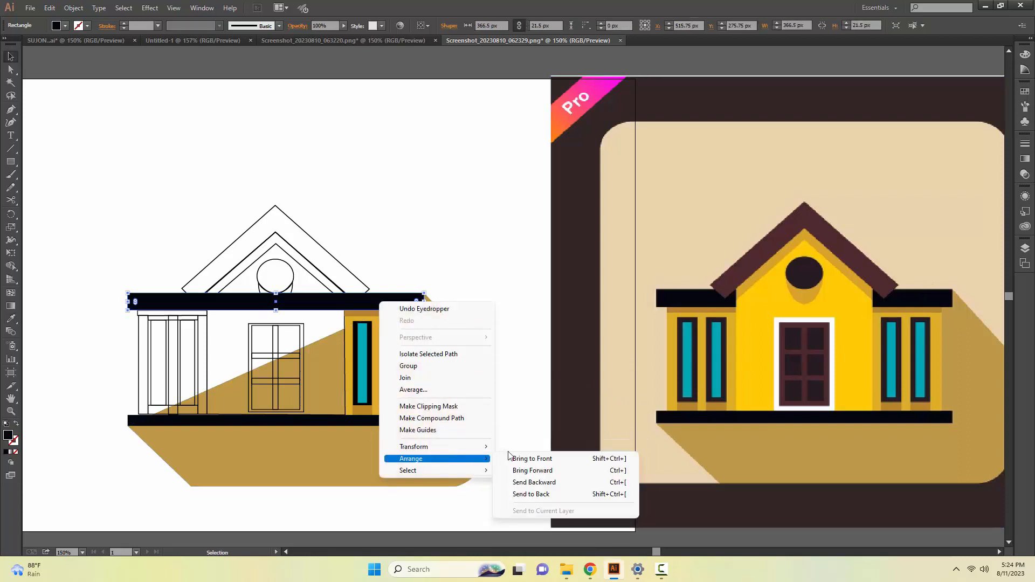
pyautogui.click(534, 493)
pyautogui.click(453, 300)
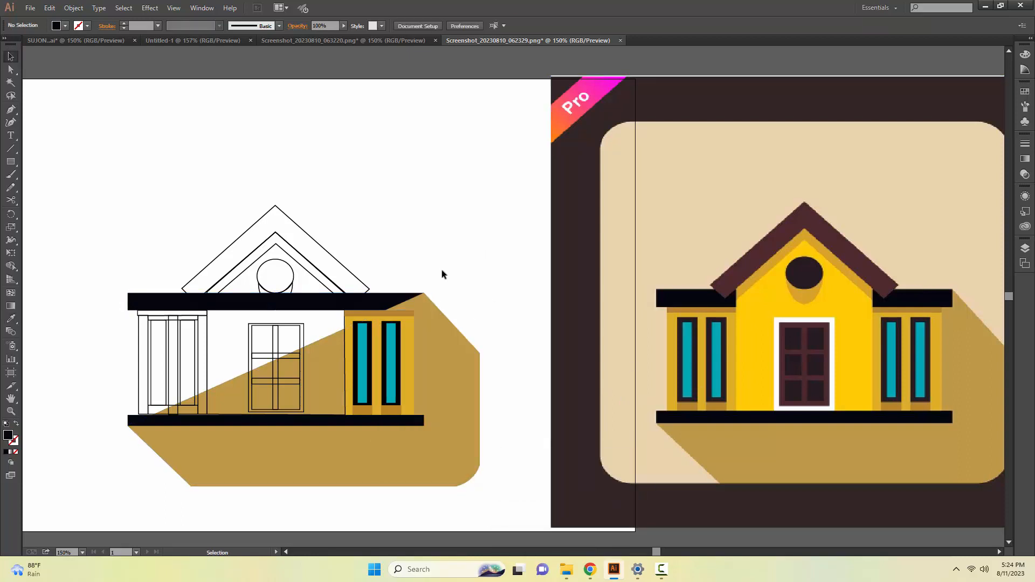
# Send the large tan shadow shape to the back of the stacking order, behind the roof band.
pyautogui.rightClick(428, 300)
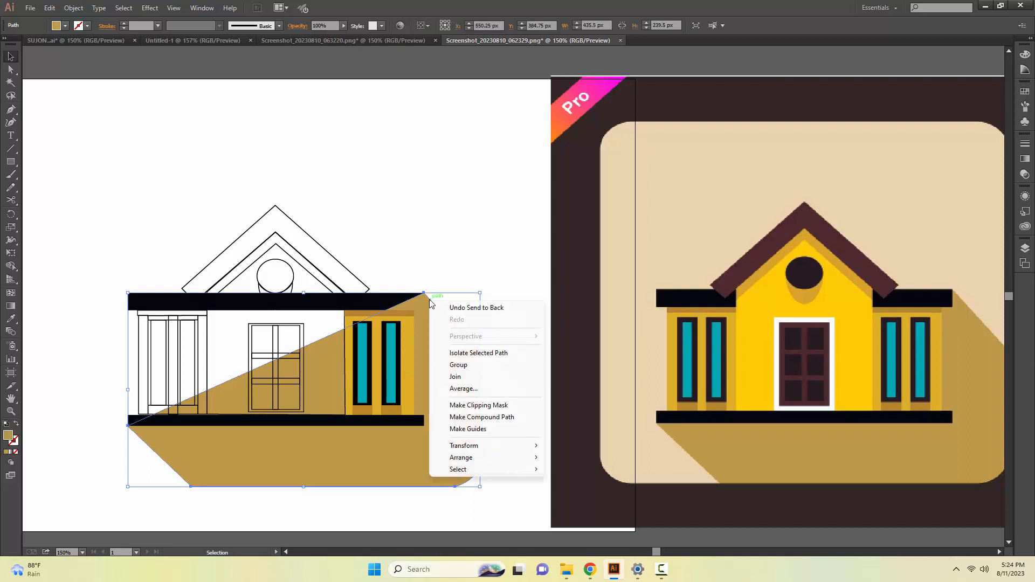
pyautogui.moveTo(460, 457)
pyautogui.click(571, 496)
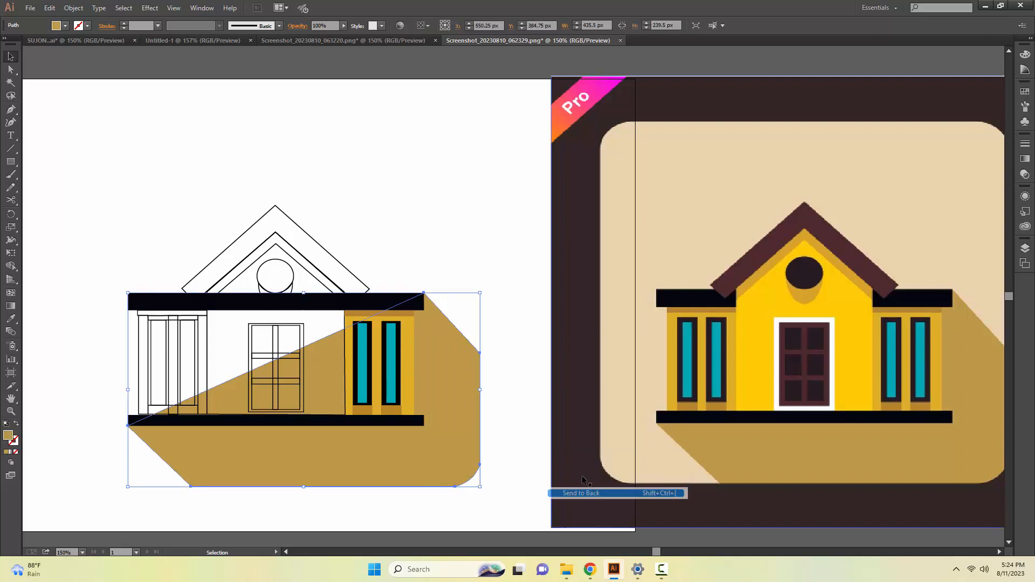
pyautogui.click(463, 247)
pyautogui.click(368, 289)
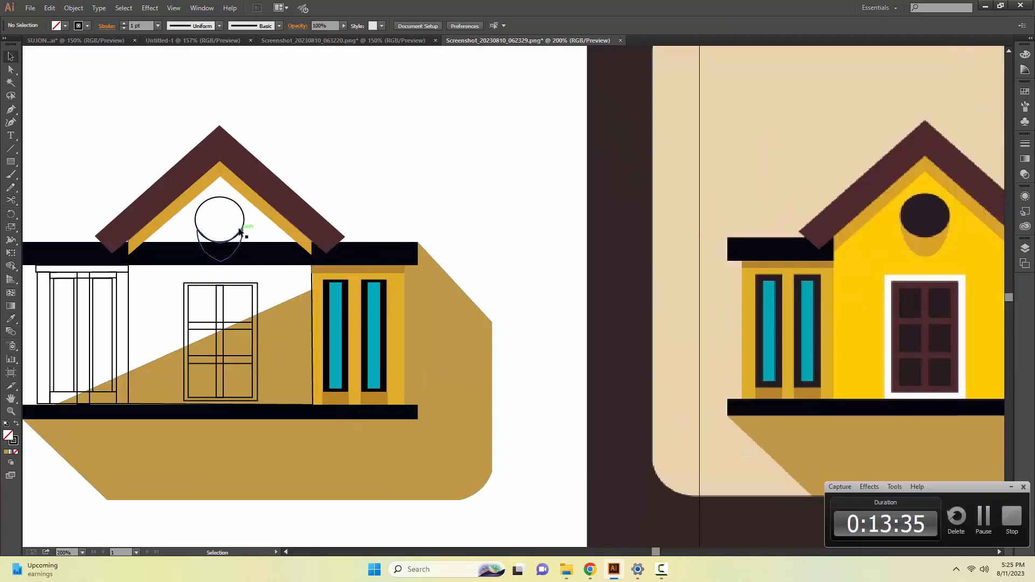
# Fill the gable's round window with dark brown and the shadow below it with golden ochre, both sampled from the reference image.
pyautogui.click(240, 231)
pyautogui.press('i')
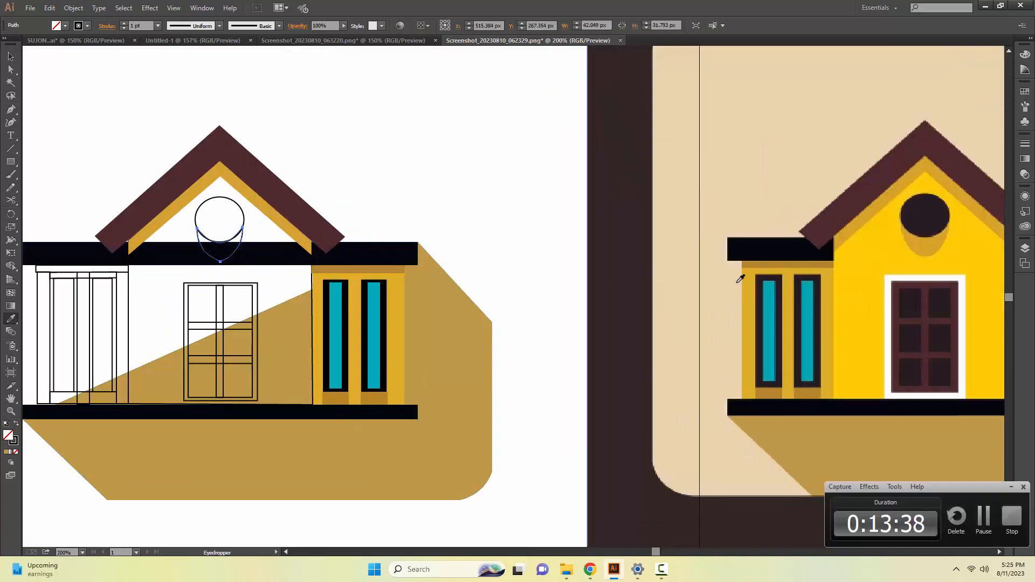
pyautogui.click(915, 244)
pyautogui.press('v')
pyautogui.click(244, 221)
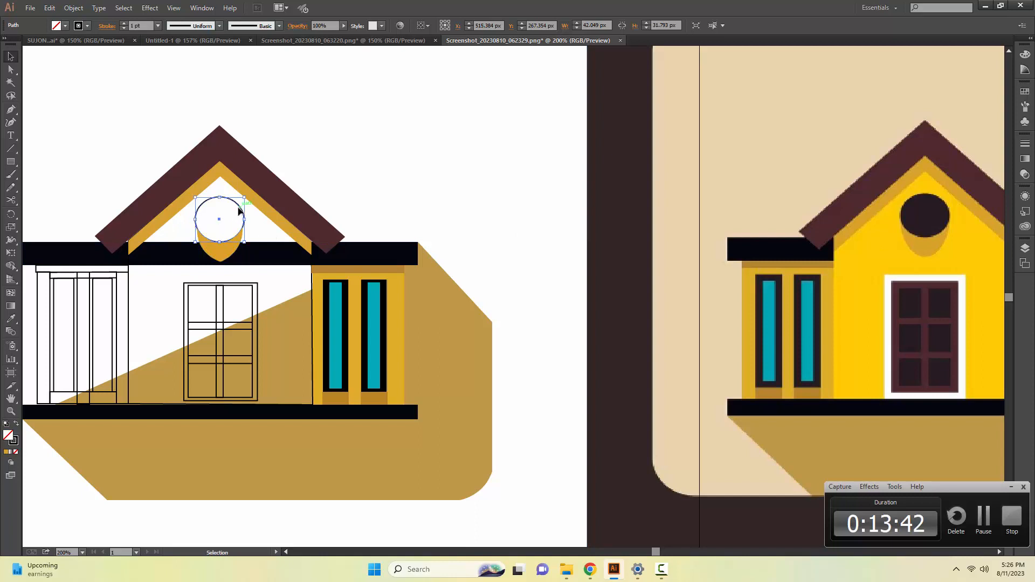
pyautogui.press('i')
pyautogui.click(924, 217)
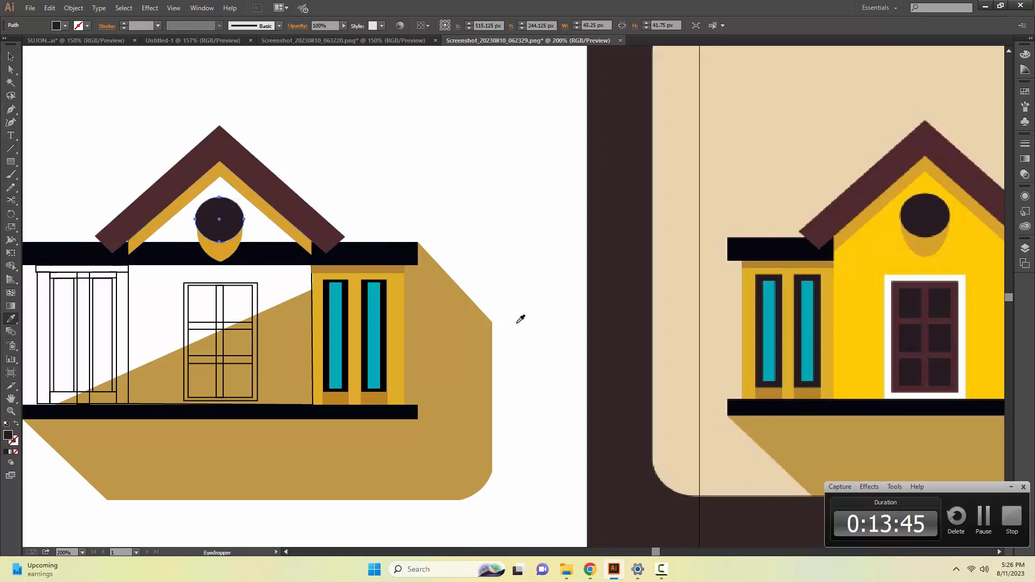
pyautogui.press('v')
pyautogui.click(221, 254)
pyautogui.press('i')
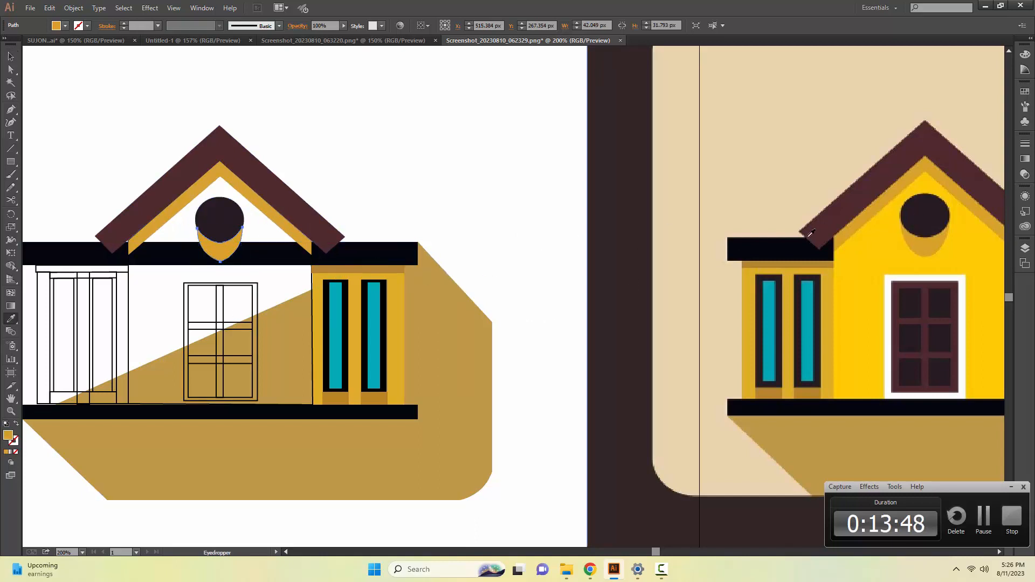
pyautogui.press('v')
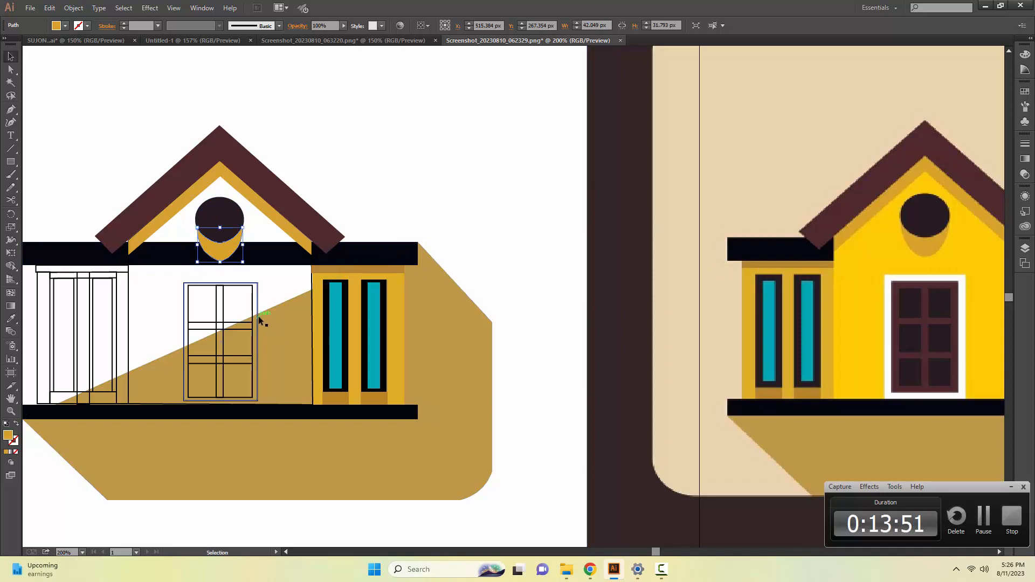
# Try filling the outer door frame with the reference's white and giving it a light F2EDED stroke.
pyautogui.click(258, 300)
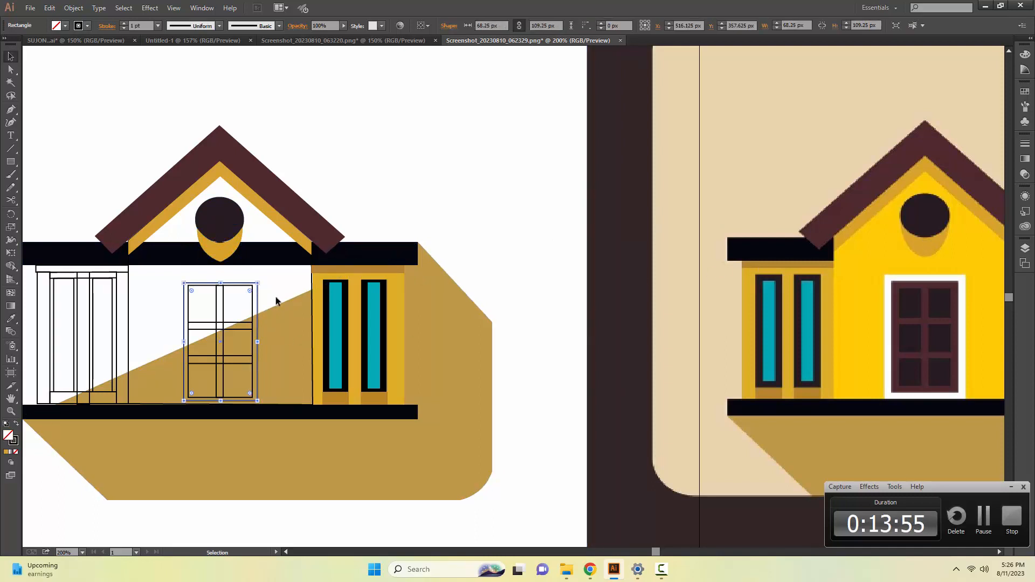
pyautogui.press('i')
pyautogui.click(889, 318)
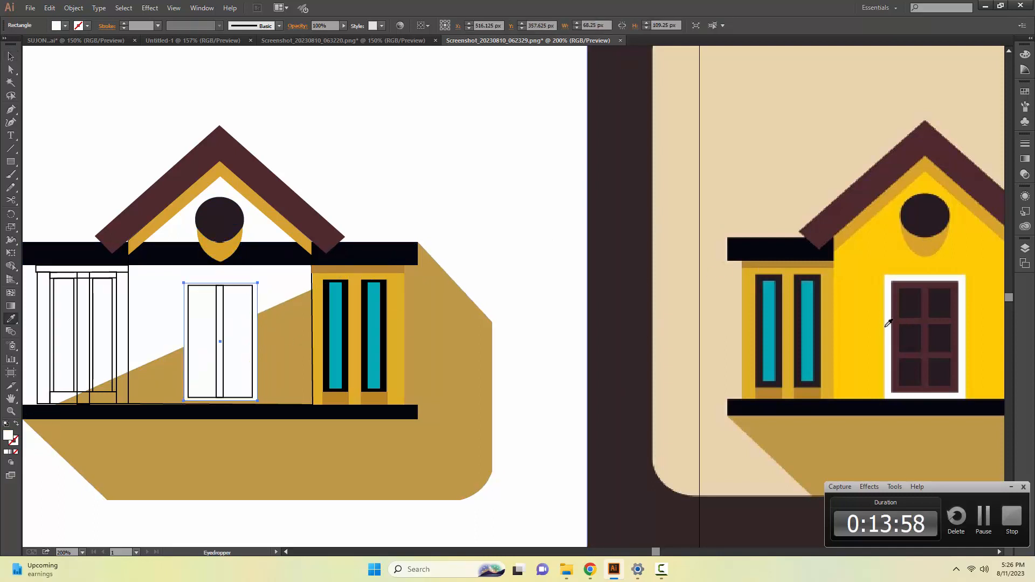
pyautogui.press('v')
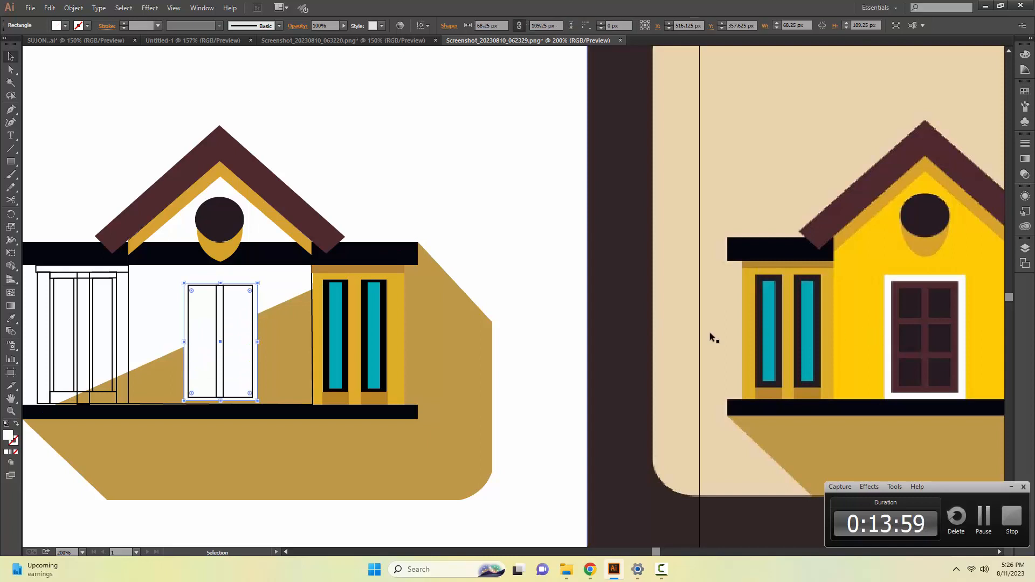
pyautogui.click(14, 443)
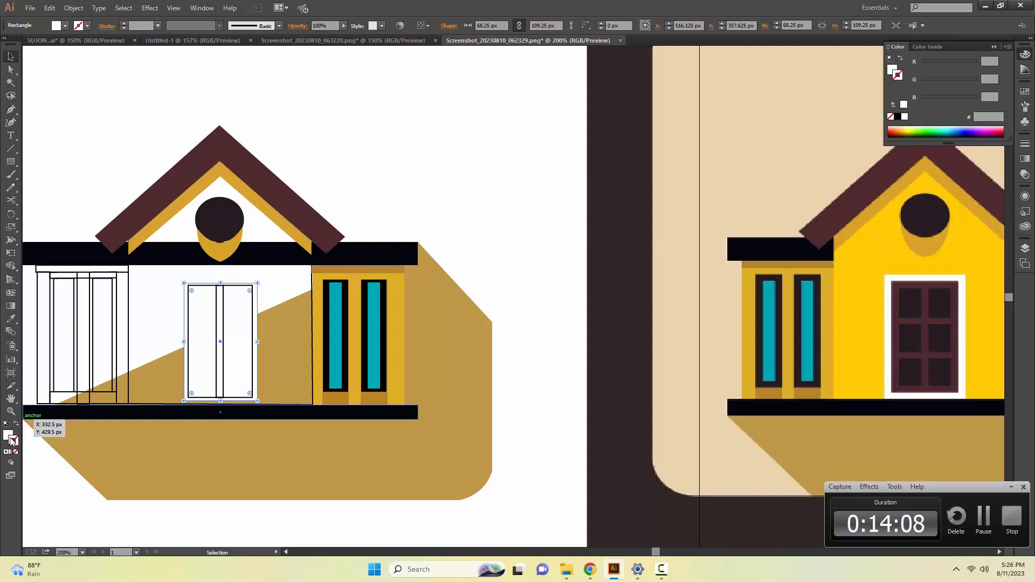
pyautogui.doubleClick(13, 440)
pyautogui.click(383, 213)
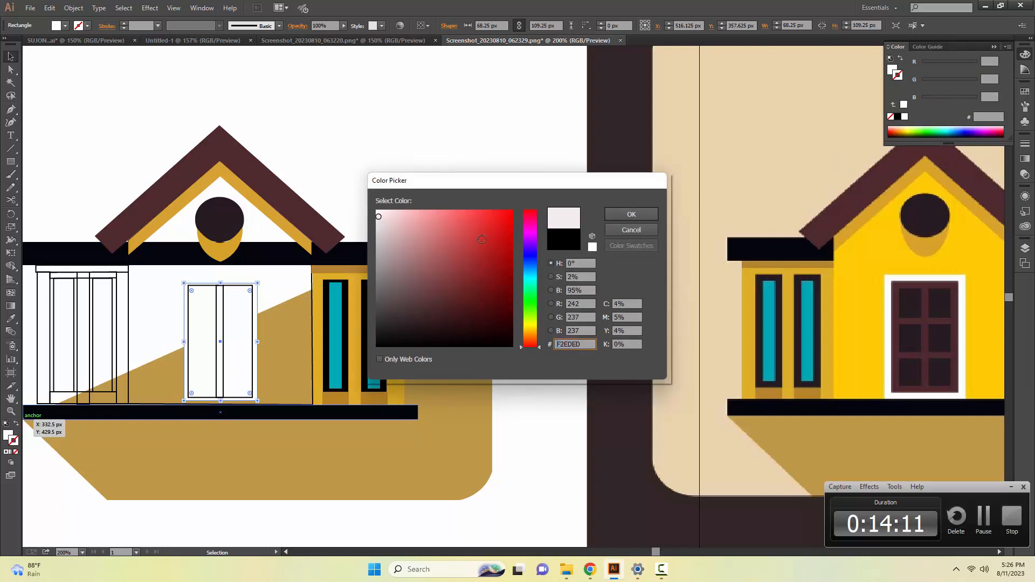
pyautogui.click(631, 214)
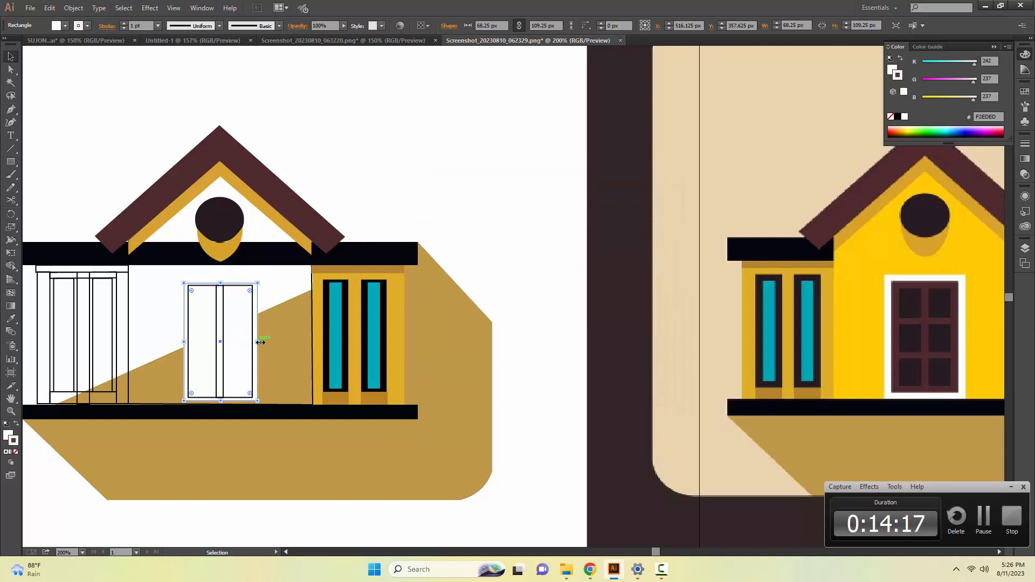
# Undo the white fill and light stroke on the outer door frame.
pyautogui.hotkey('ctrl', 'z')
pyautogui.hotkey('ctrl', 'z')
pyautogui.hotkey('ctrl', 'z')
# Fill the door's upper crossbar and its vertical bar with the maroon sampled from the reference door.
pyautogui.click(243, 328)
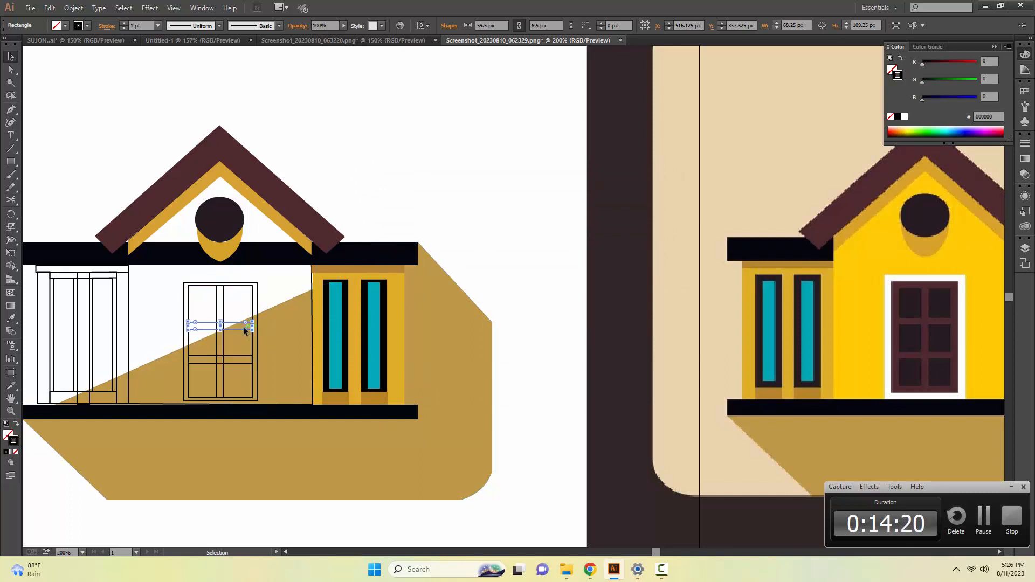
pyautogui.press('i')
pyautogui.click(916, 315)
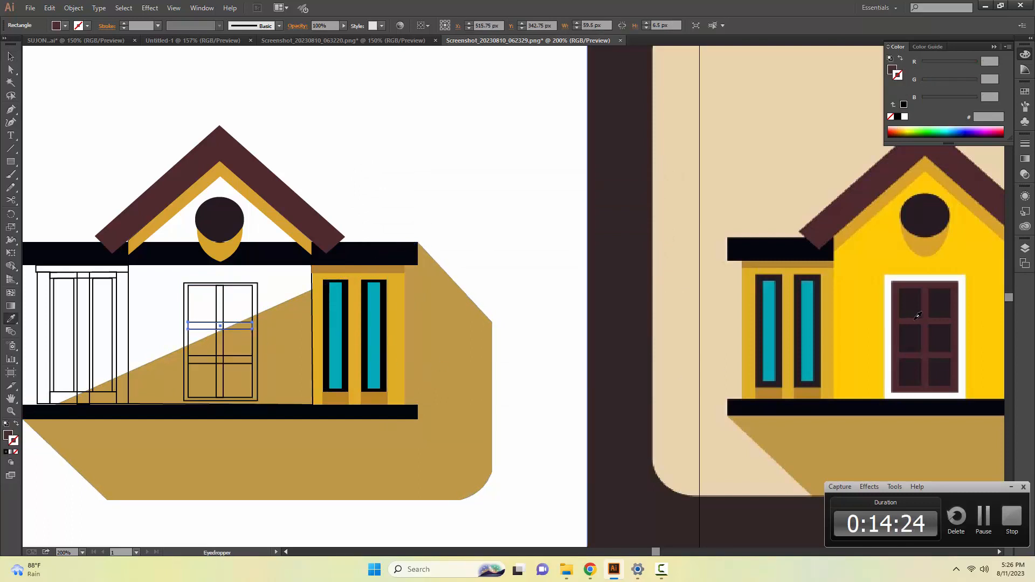
pyautogui.press('v')
pyautogui.click(219, 393)
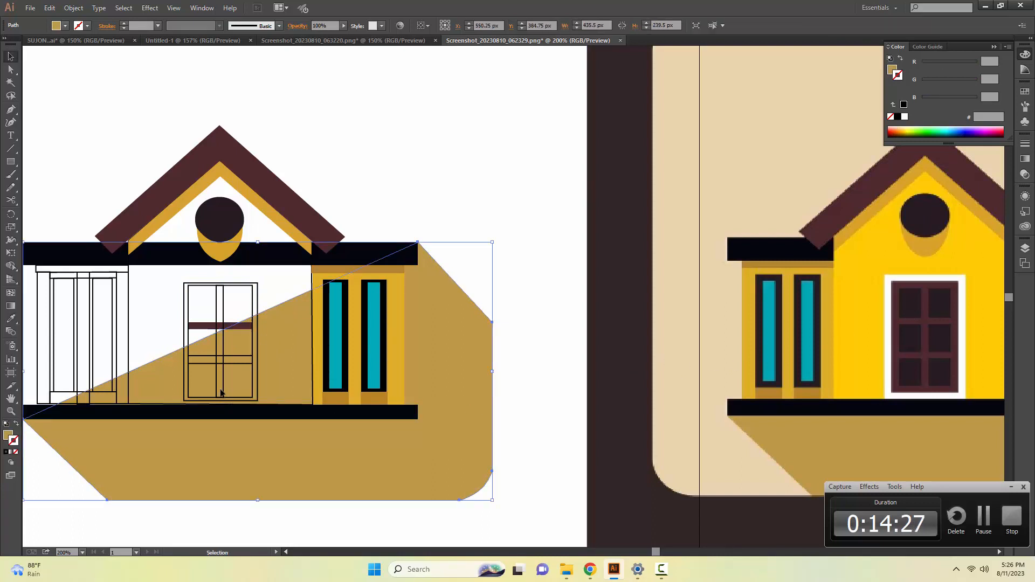
pyautogui.press('i')
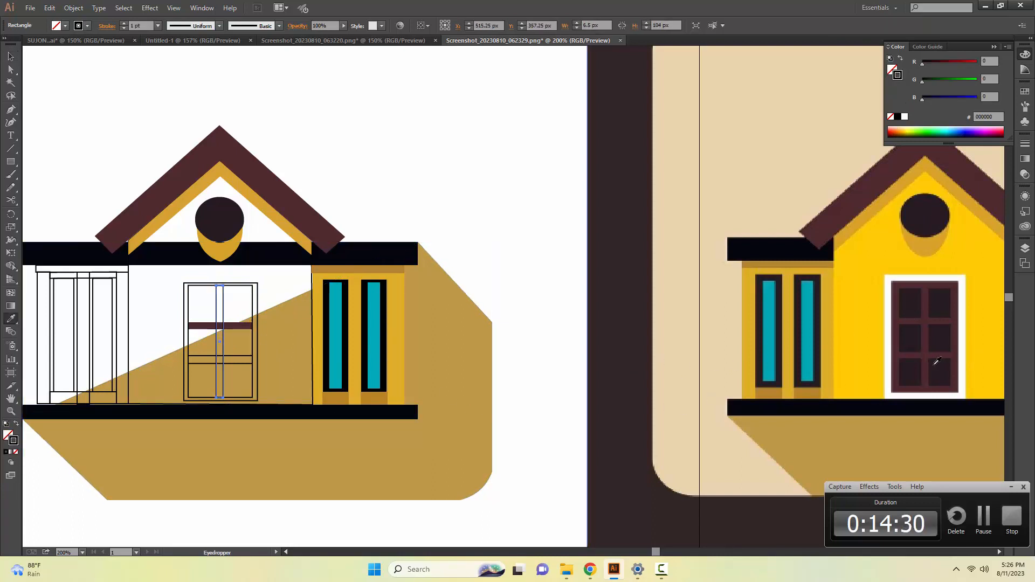
pyautogui.click(928, 364)
pyautogui.keyDown('ctrl'); pyautogui.click(250, 353); pyautogui.keyUp('ctrl')
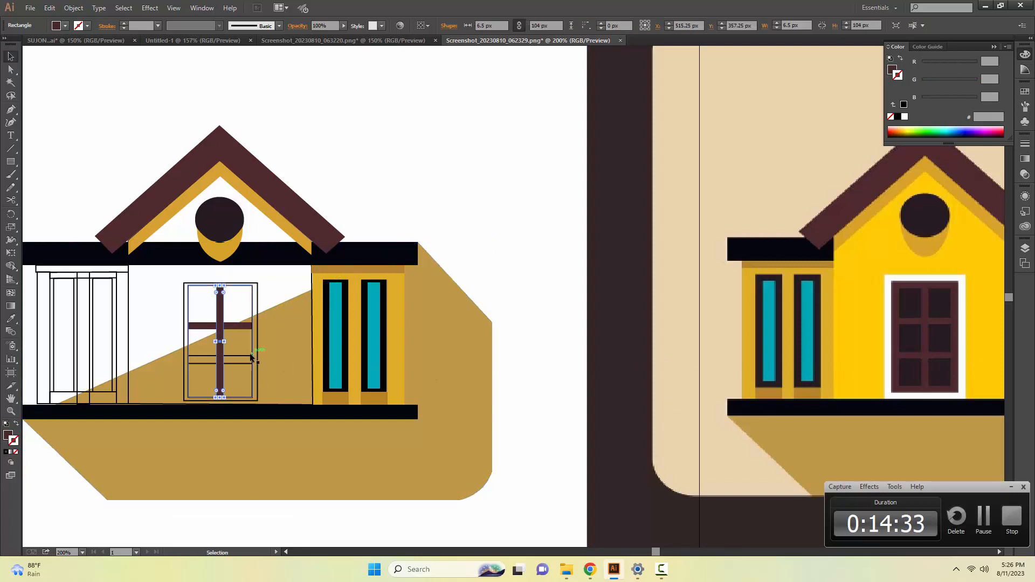
pyautogui.click(931, 351)
pyautogui.hotkey('ctrl', 'z')
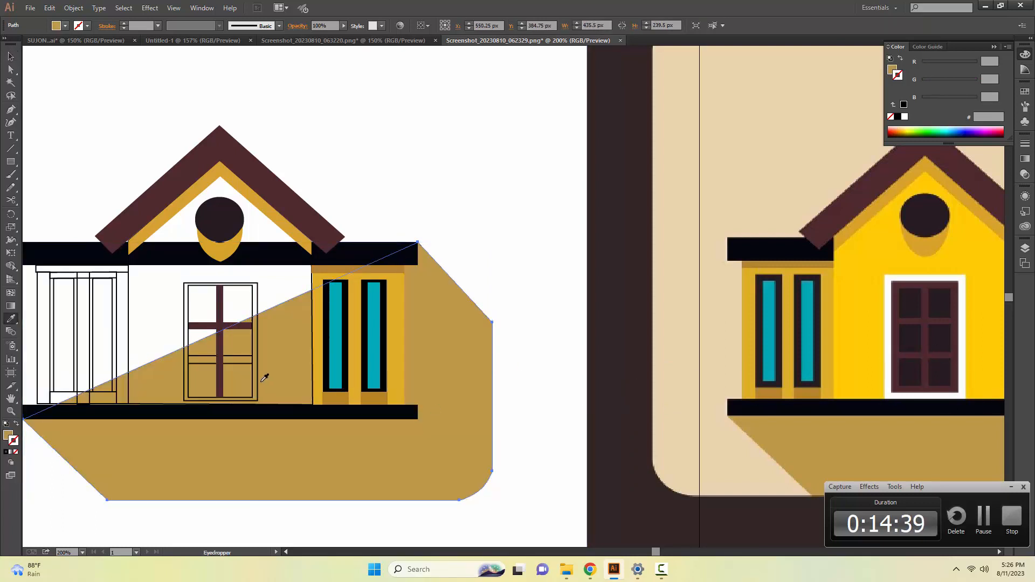
# Fill the door's lower crossbar with the maroon sampled from the reference door.
pyautogui.press('v')
pyautogui.click(232, 362)
pyautogui.press('i')
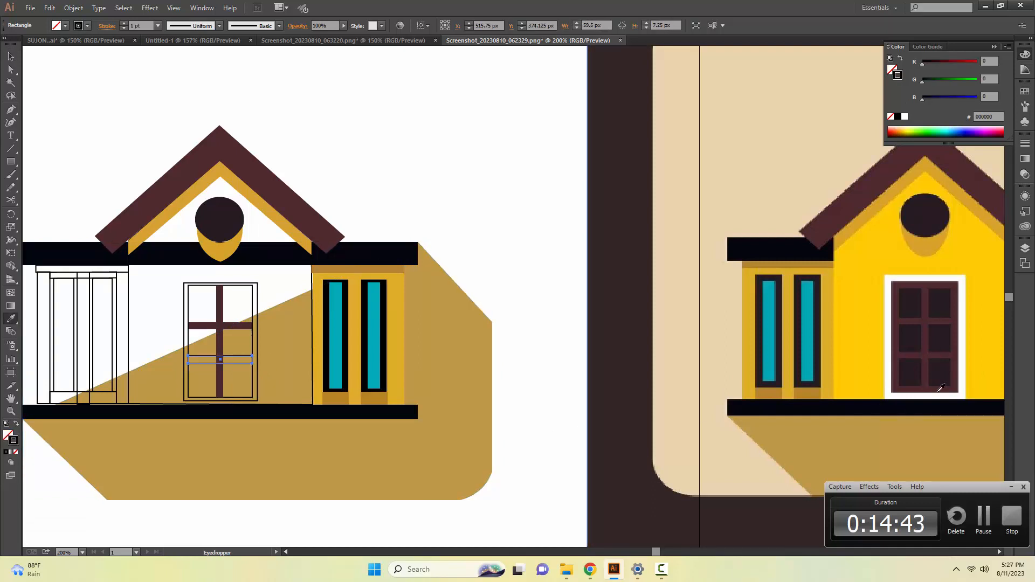
pyautogui.click(930, 351)
pyautogui.press('v')
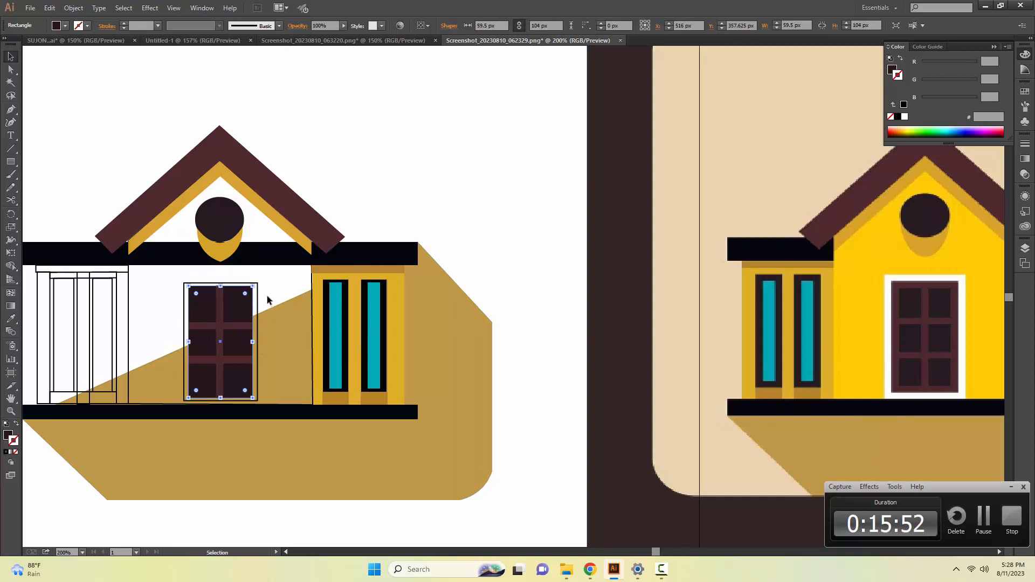
pyautogui.click(267, 296)
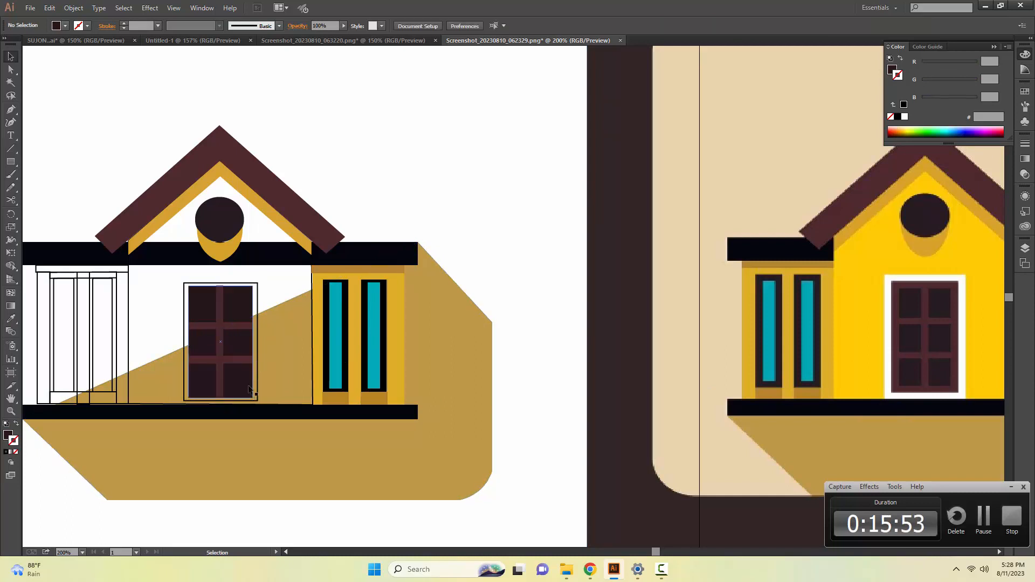
# Fill the outer door frame with the white sampled from the reference door's surround.
pyautogui.click(185, 389)
pyautogui.press('i')
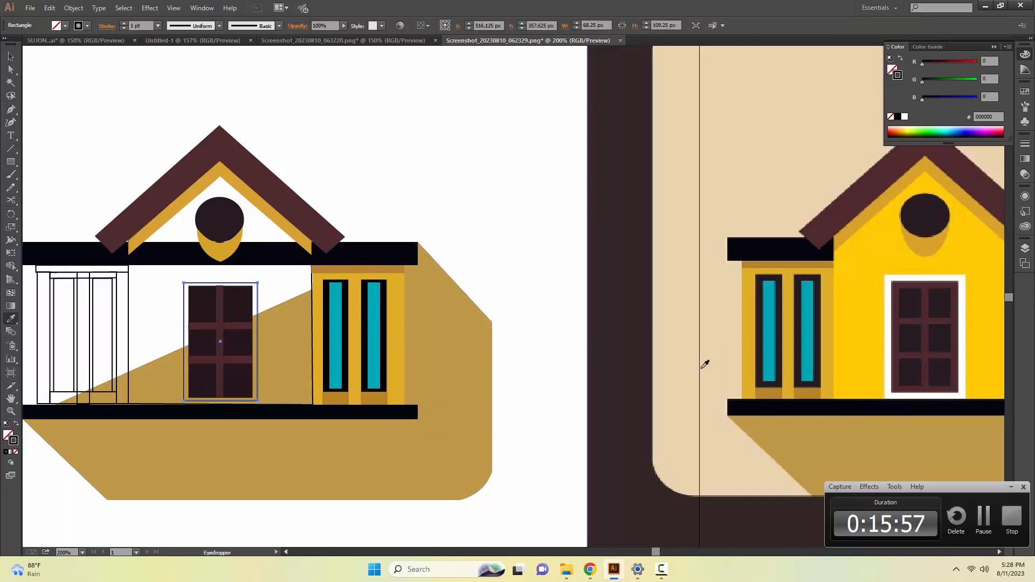
pyautogui.click(889, 333)
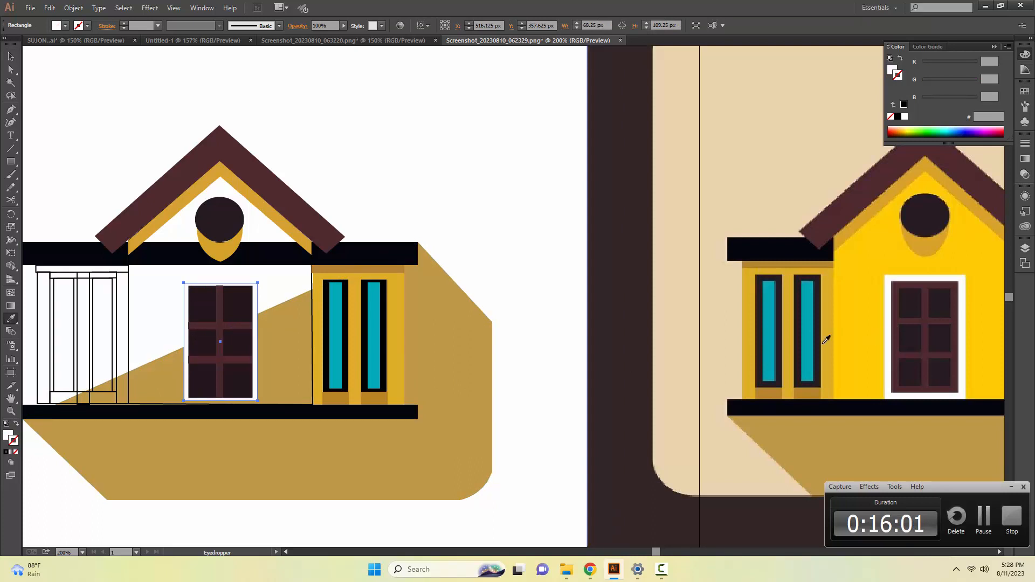
pyautogui.press('v')
pyautogui.click(550, 302)
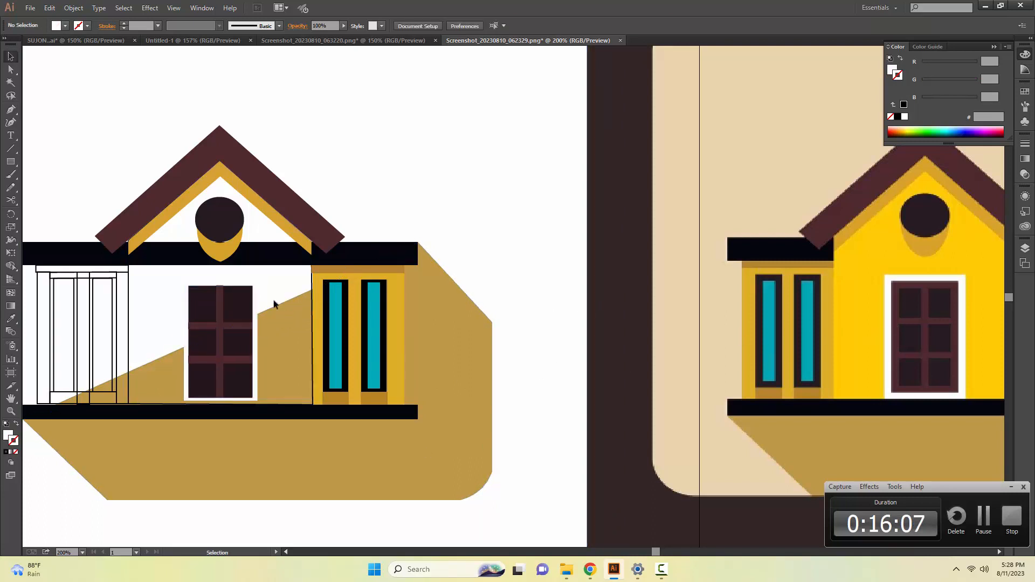
# Try bringing the selected door frame, panel and vertical bar to the front, and undo the reordering.
pyautogui.moveTo(262, 324); pyautogui.dragTo(261, 310)
pyautogui.rightClick(261, 309)
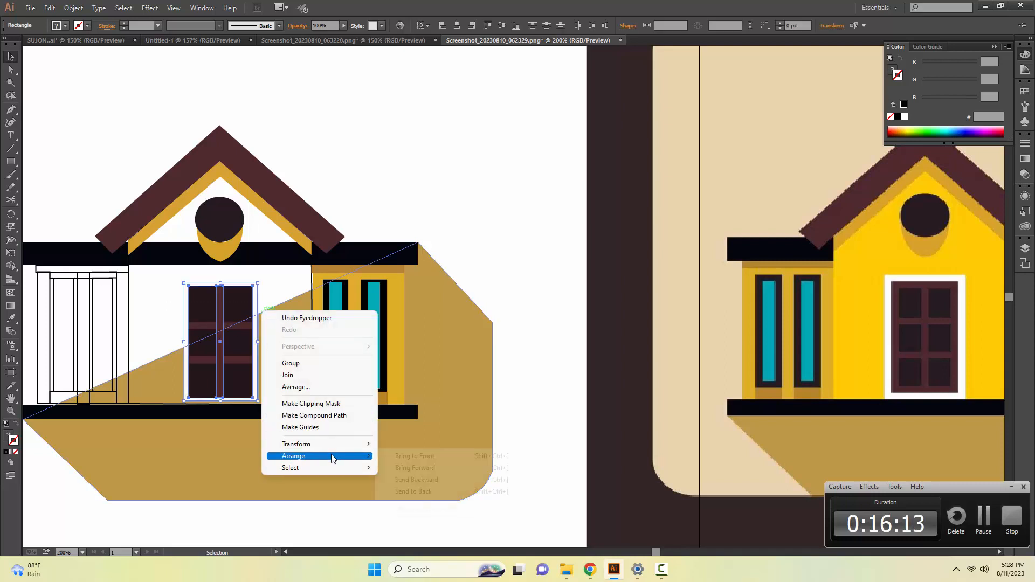
pyautogui.moveTo(350, 455)
pyautogui.click(400, 455)
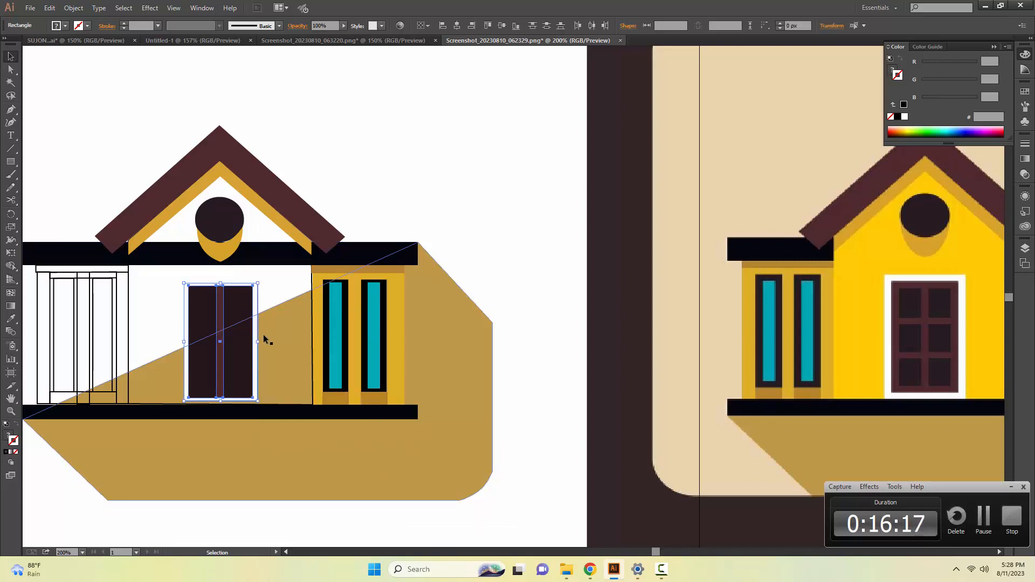
pyautogui.hotkey('ctrl', 'z')
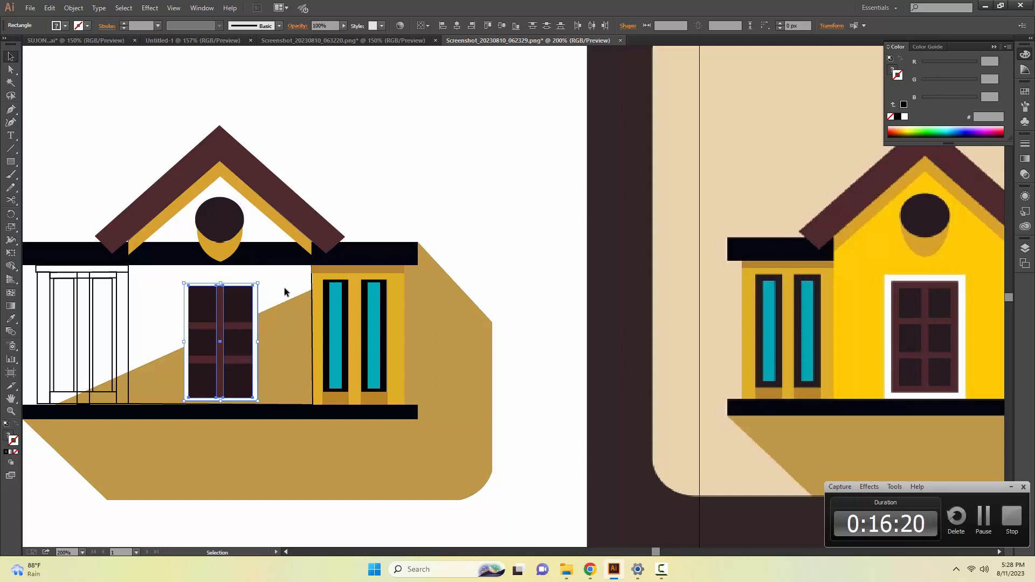
pyautogui.click(346, 201)
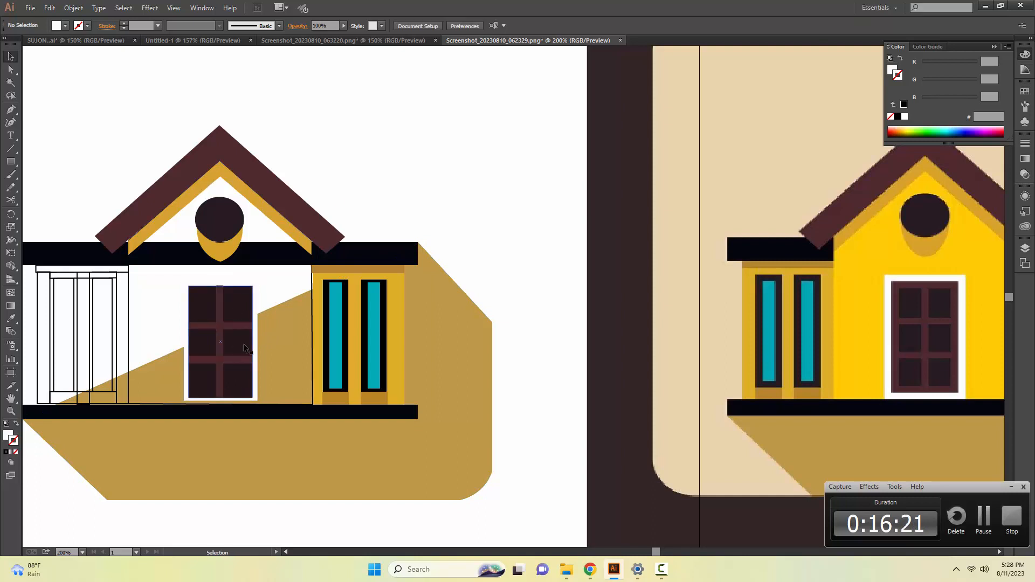
# Fill the central gabled front wall with the bright yellow sampled from the reference house.
pyautogui.click(313, 278)
pyautogui.press('i')
pyautogui.click(868, 291)
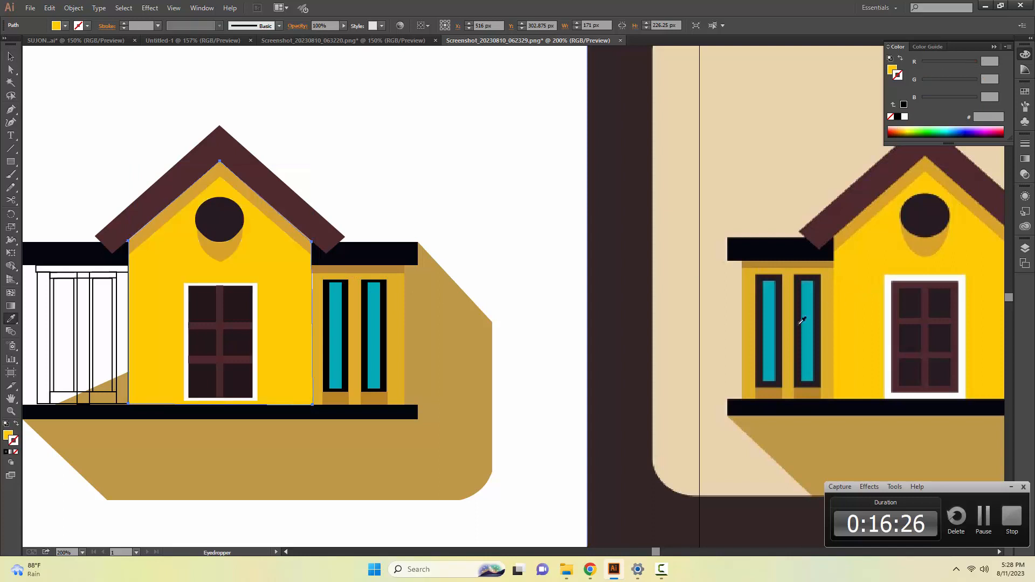
pyautogui.press('v')
pyautogui.click(454, 212)
# Give both windows of the left wing the teal fill and 6 pt black outline sampled from the right wing's window.
pyautogui.press('space')
pyautogui.moveTo(245, 426); pyautogui.dragTo(240, 455)
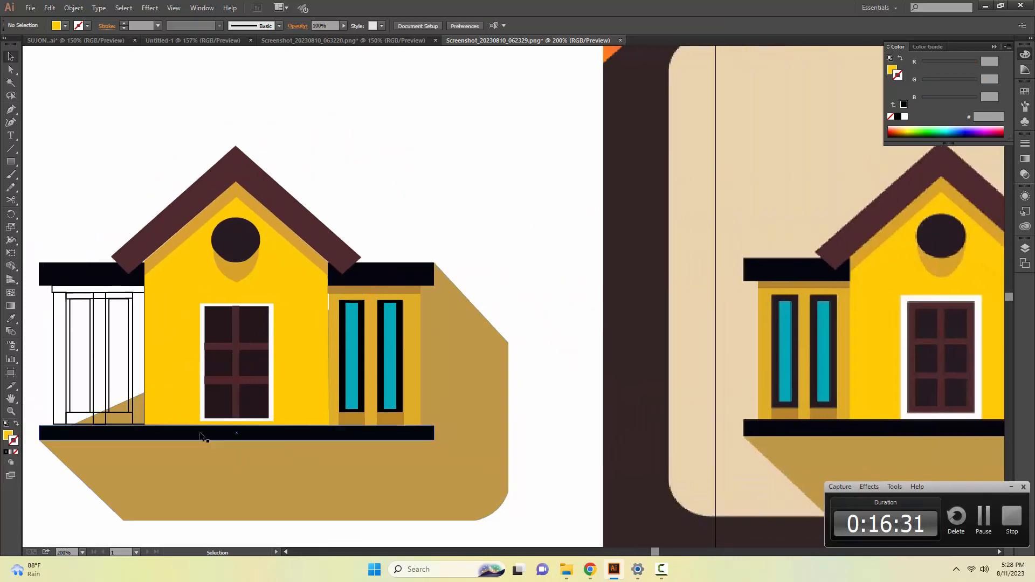
pyautogui.click(129, 394)
pyautogui.press('i')
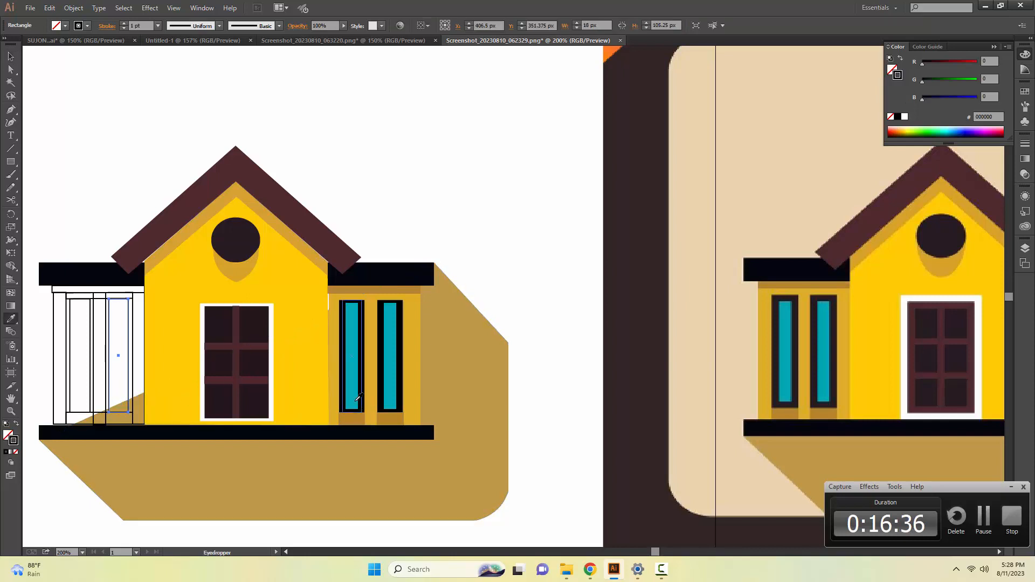
pyautogui.click(350, 385)
pyautogui.press('v')
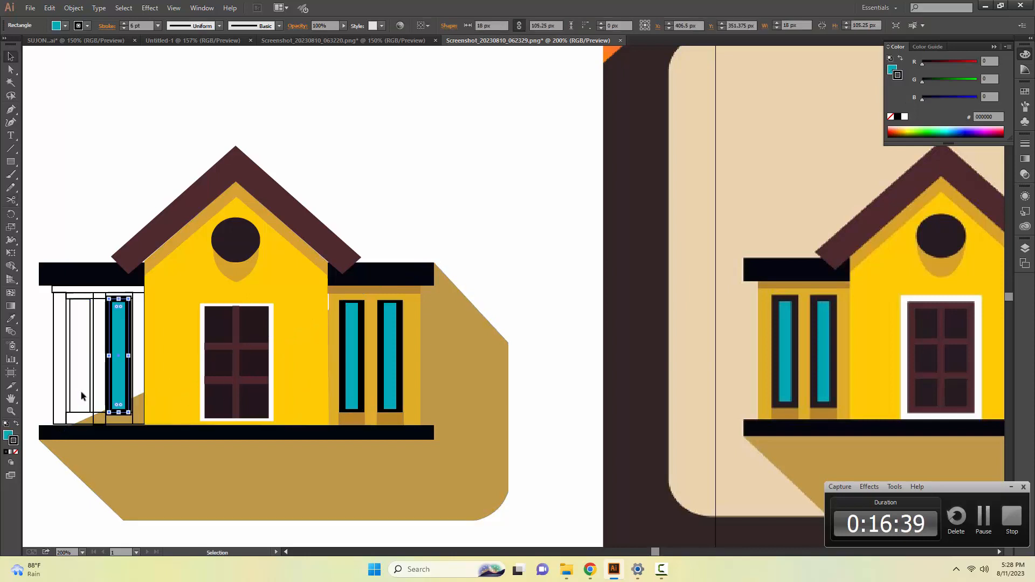
pyautogui.click(89, 401)
pyautogui.press('i')
pyautogui.click(354, 372)
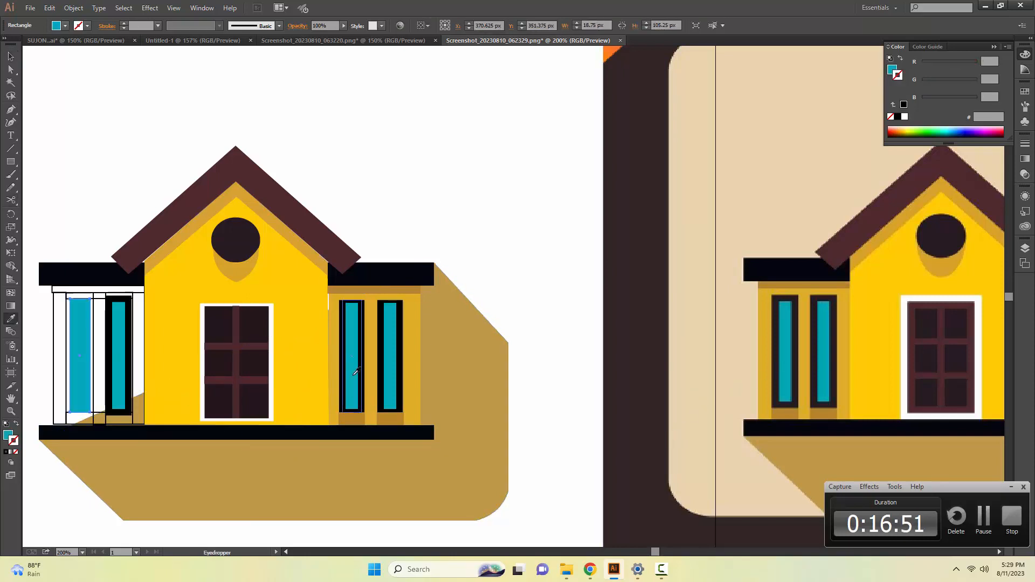
pyautogui.press('v')
pyautogui.click(91, 232)
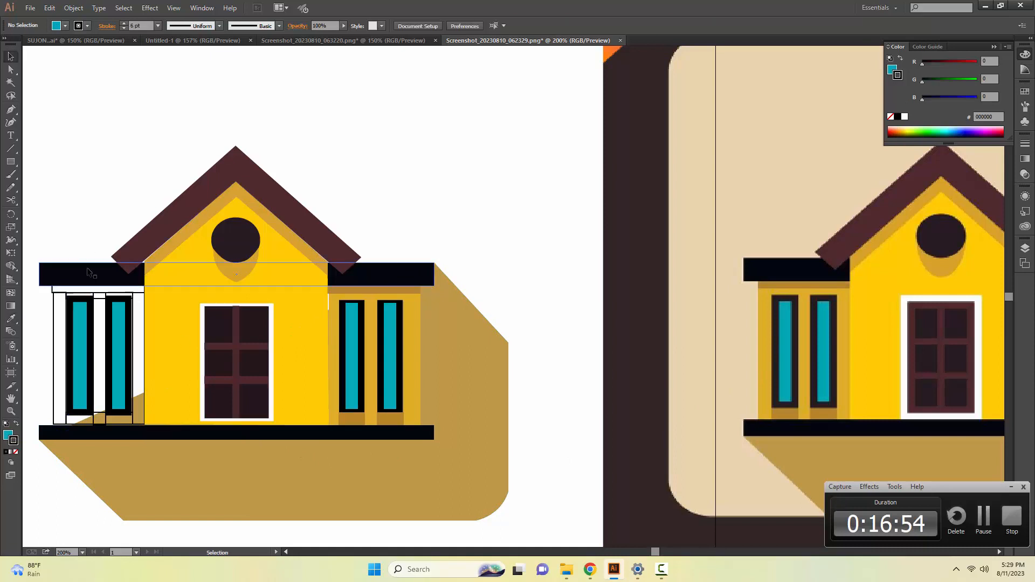
# Fill the left wing's pillar between the windows and the pillar beside the central wall with the reference's golden yellow.
pyautogui.click(106, 383)
pyautogui.press('i')
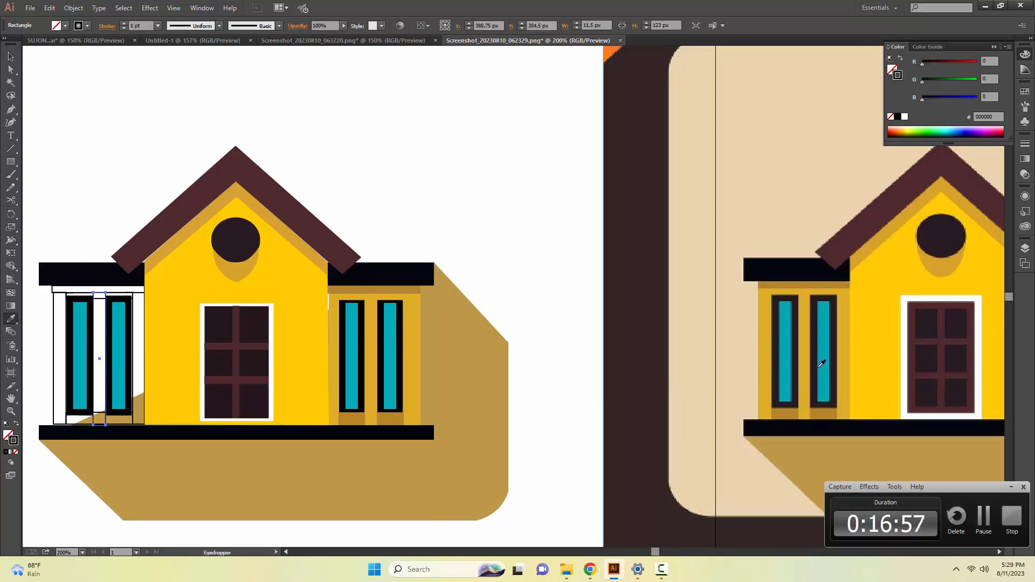
pyautogui.click(807, 367)
pyautogui.press('v')
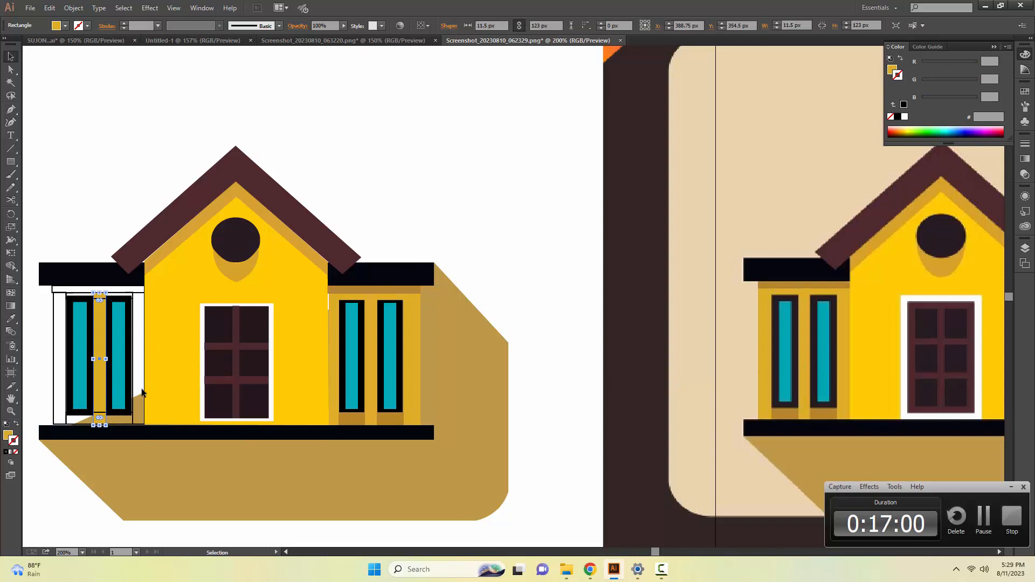
pyautogui.click(144, 388)
pyautogui.click(136, 377)
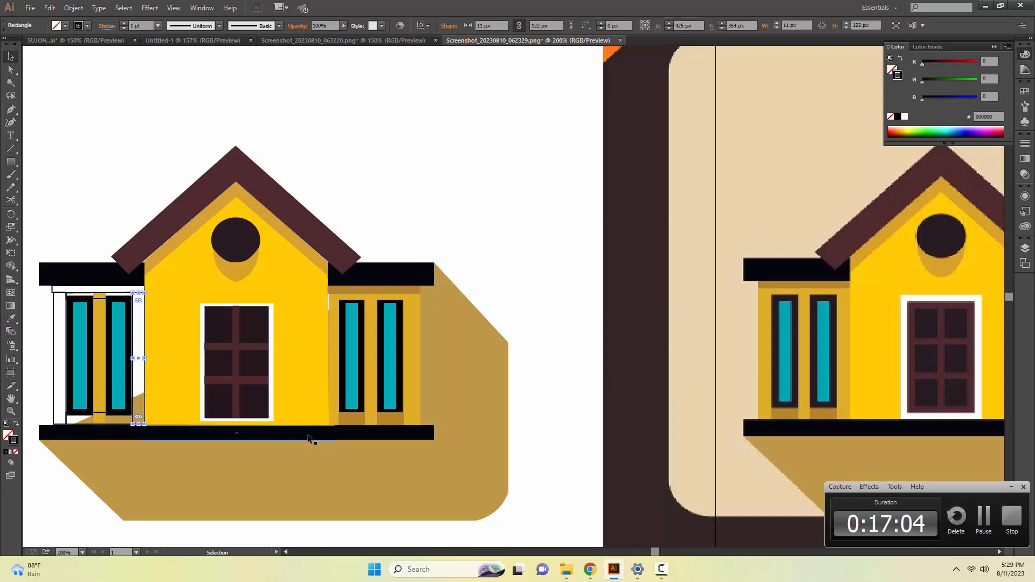
pyautogui.press('i')
pyautogui.click(842, 356)
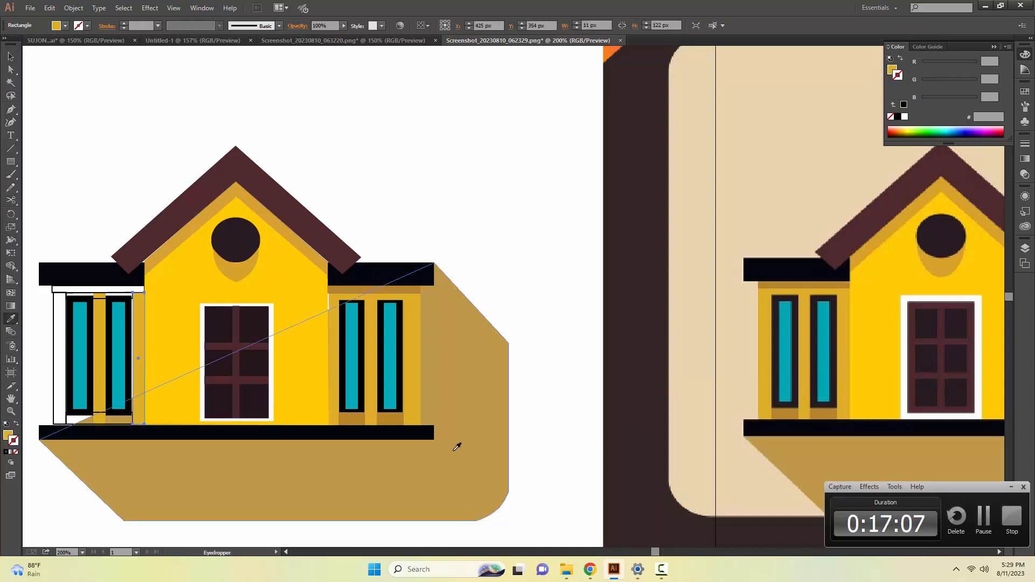
pyautogui.press('v')
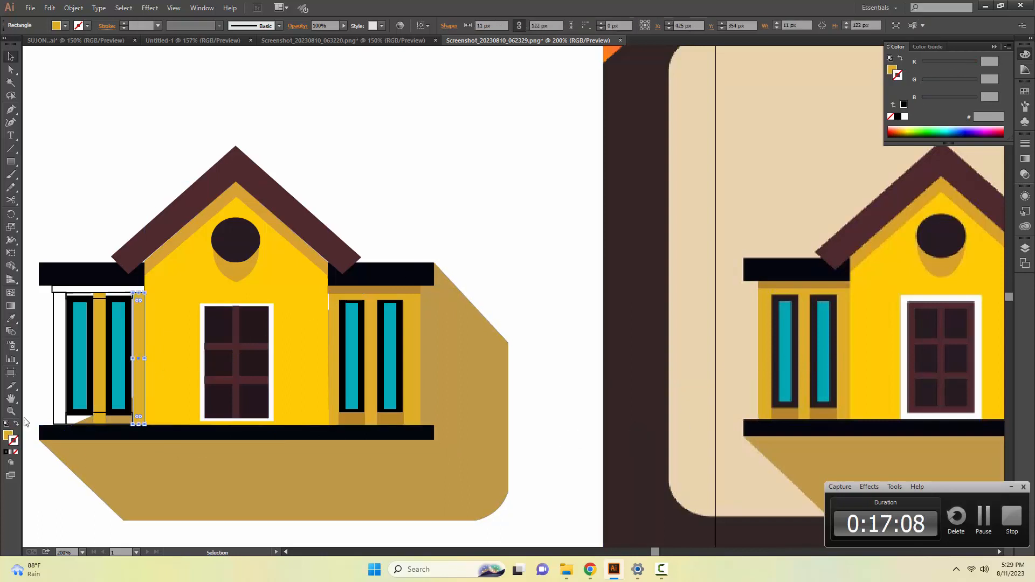
# Fill the left wing's outermost pillar with the golden yellow sampled from the reference house.
pyautogui.click(55, 415)
pyautogui.press('i')
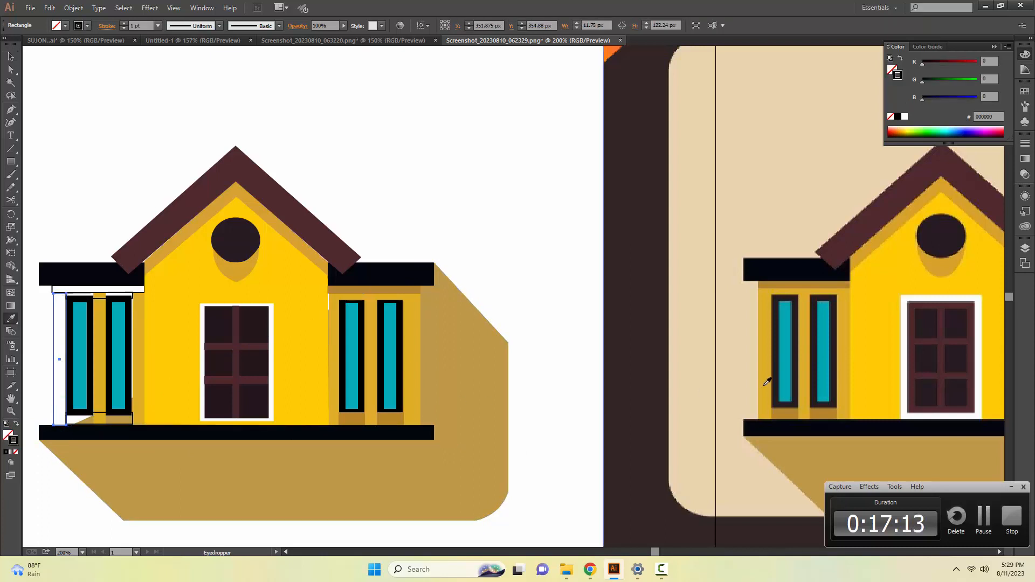
pyautogui.click(767, 374)
pyautogui.press('v')
pyautogui.click(399, 224)
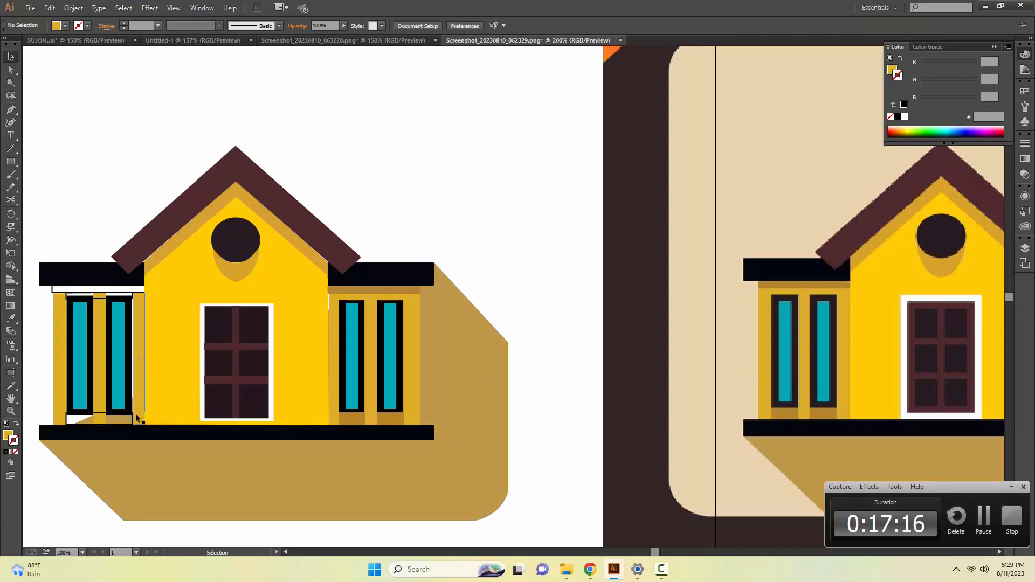
# Fill the strip below the left wing's windows with the dark ochre sampled beneath the reference windows.
pyautogui.click(84, 415)
pyautogui.click(84, 419)
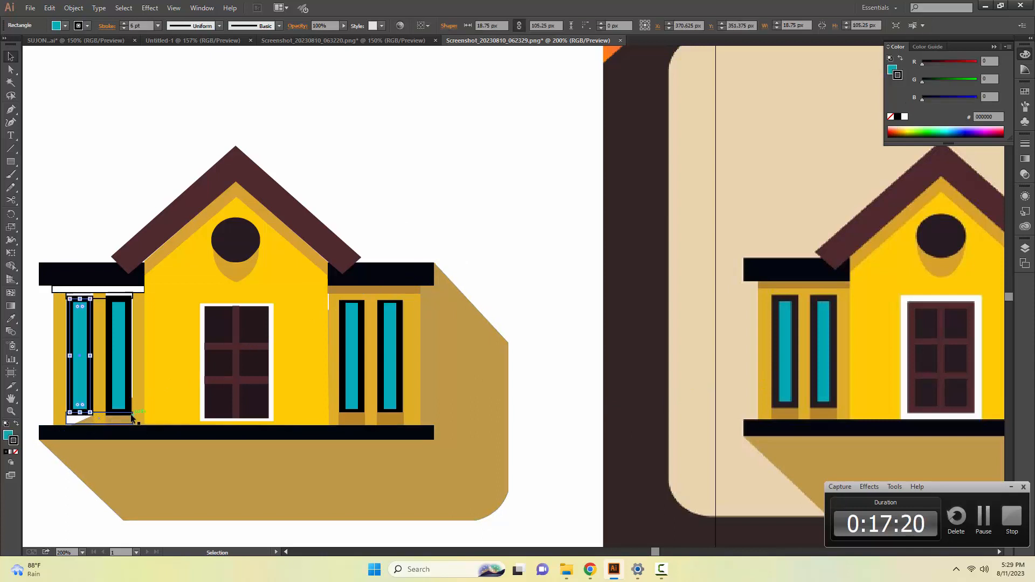
pyautogui.press('i')
pyautogui.click(827, 417)
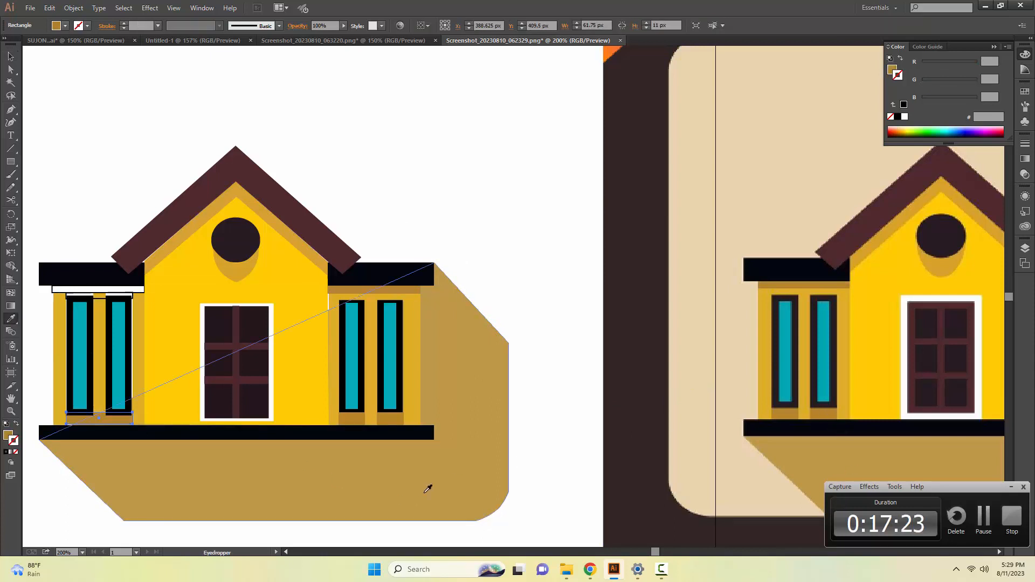
pyautogui.press('v')
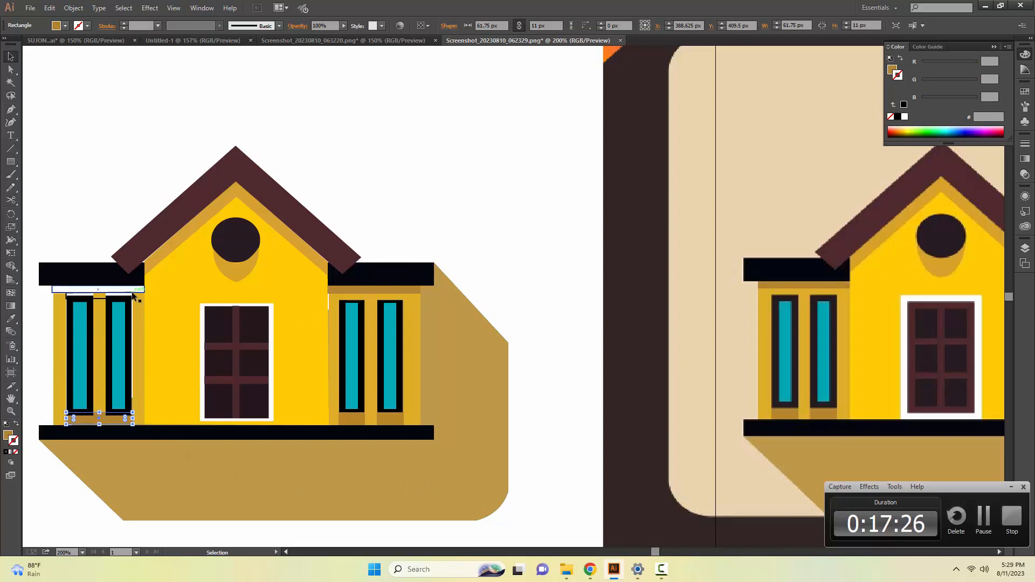
# Fill the left wing's strip under the roof with the reference's dark ochre and the thin strip above its windows with the reference's golden yellow.
pyautogui.click(108, 289)
pyautogui.press('i')
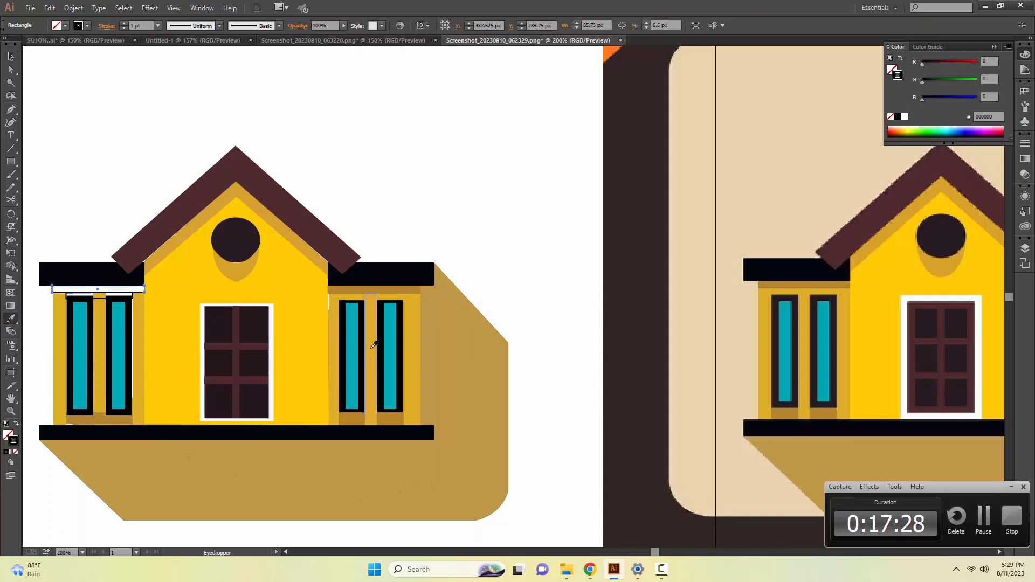
pyautogui.click(800, 280)
pyautogui.press('v')
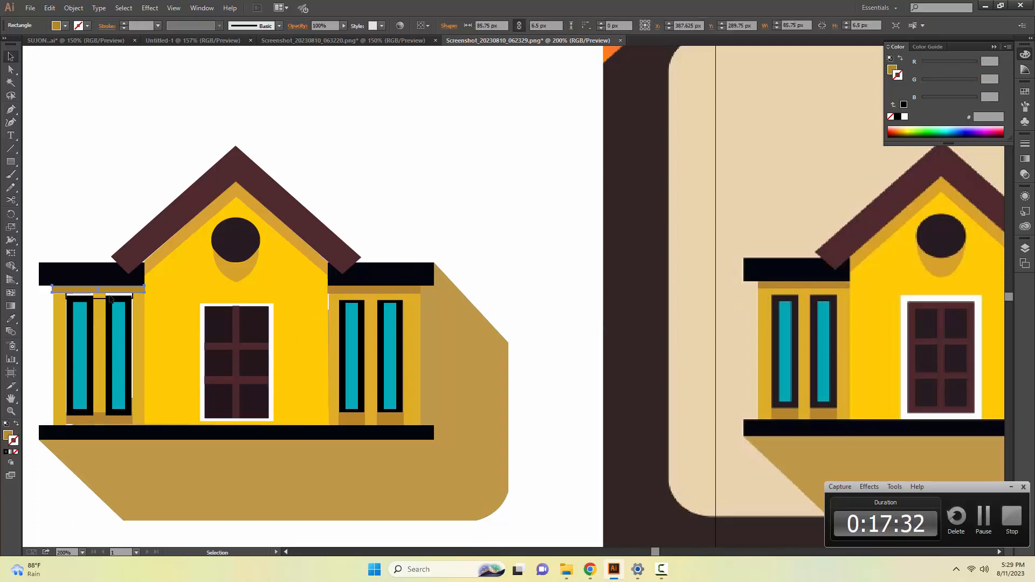
pyautogui.click(111, 296)
pyautogui.press('i')
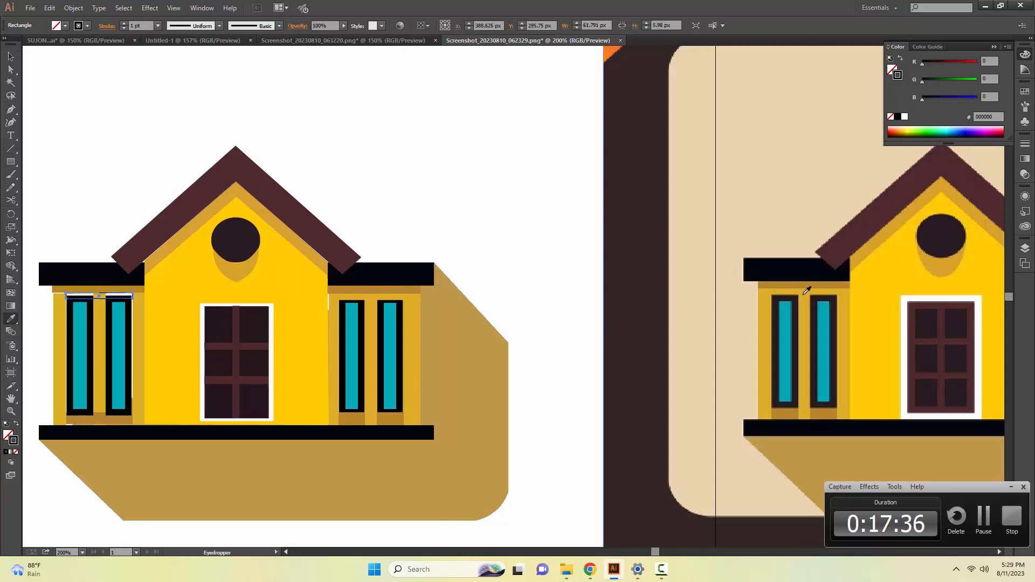
pyautogui.click(807, 290)
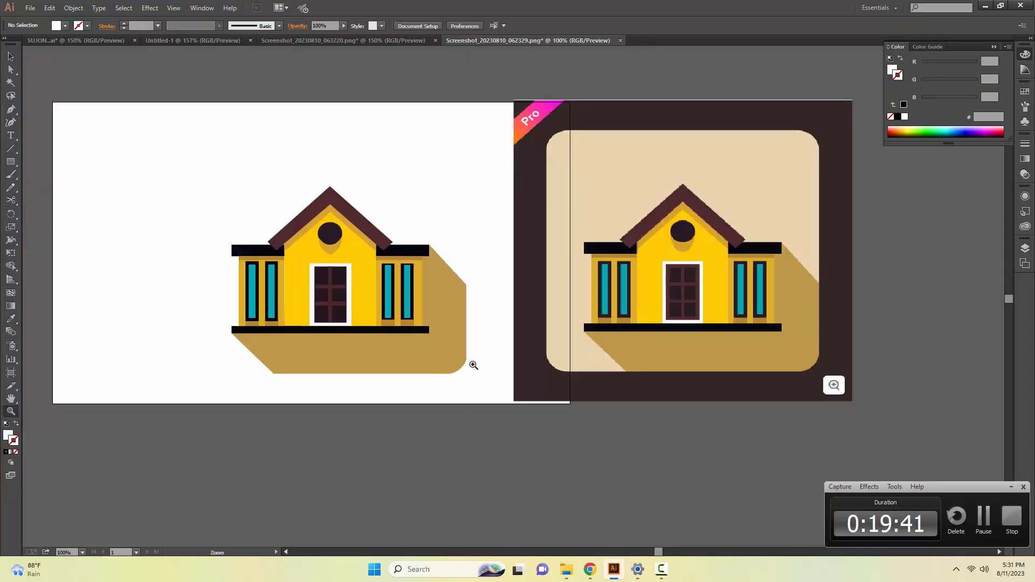
# Add a beige background rectangle behind the house and widen it to both side edges of the artboard.
pyautogui.press('m')
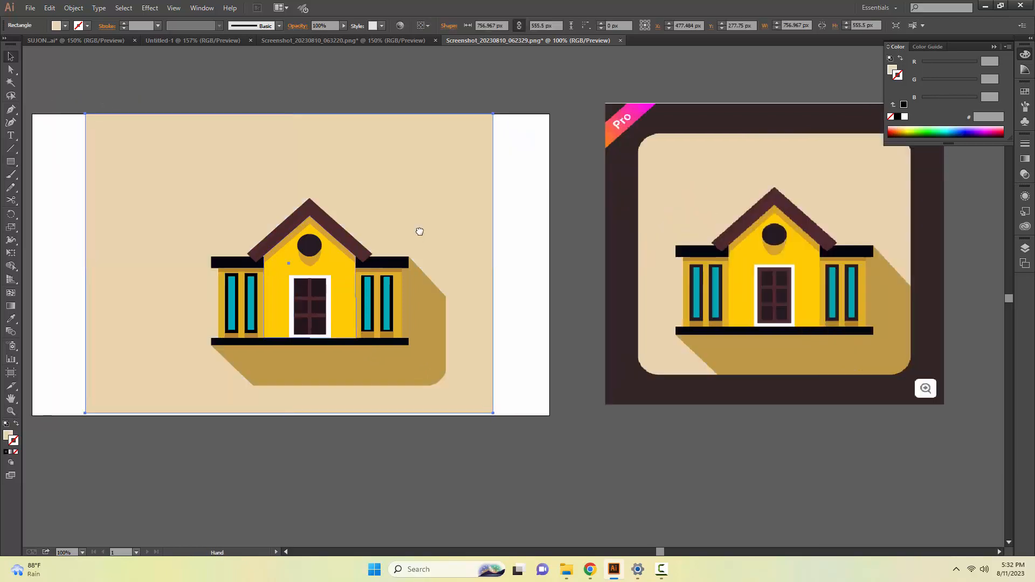
pyautogui.moveTo(419, 231); pyautogui.dragTo(497, 261)
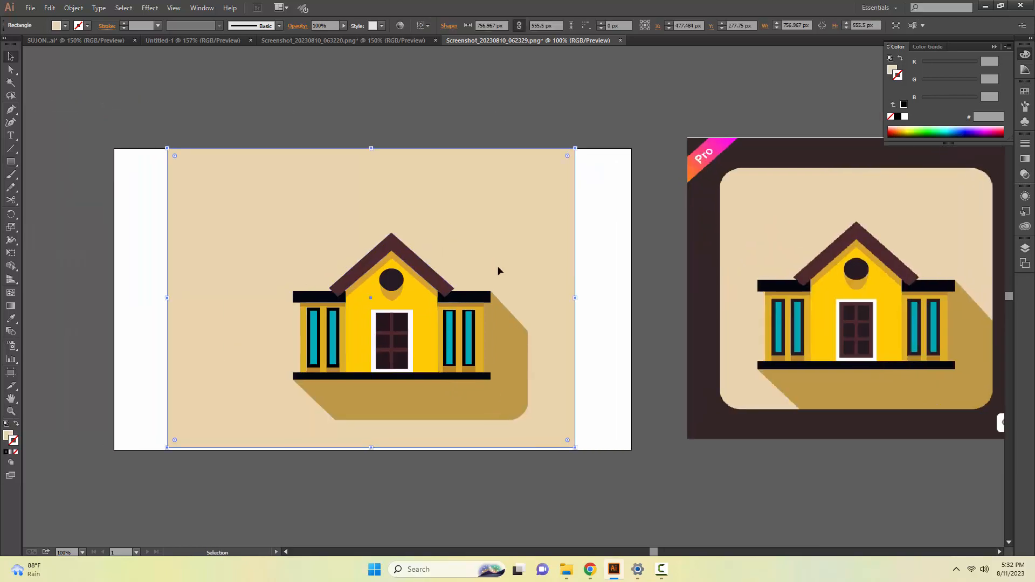
pyautogui.moveTo(573, 298); pyautogui.dragTo(633, 300)
pyautogui.moveTo(167, 295); pyautogui.dragTo(114, 291)
pyautogui.click(82, 283)
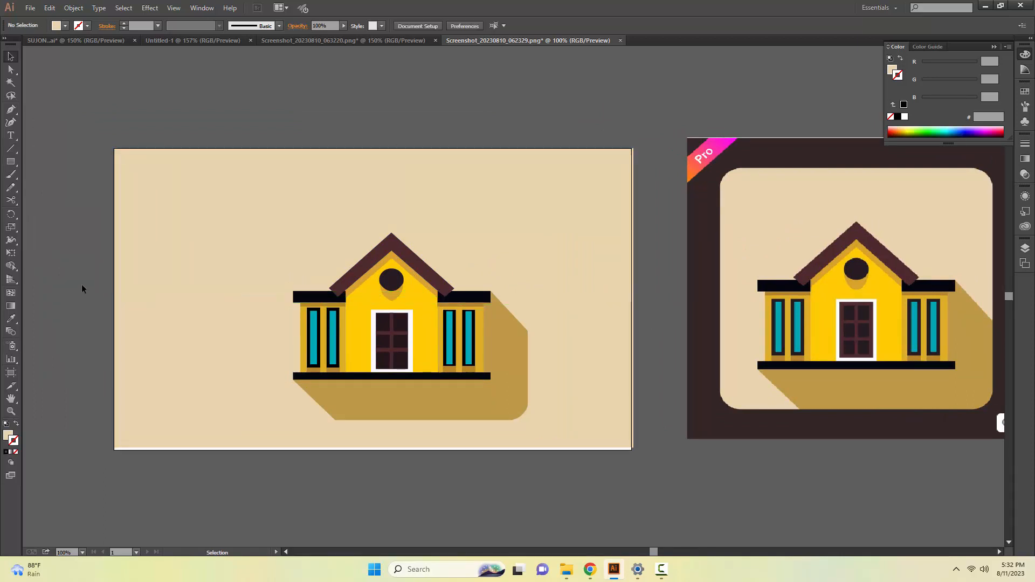
# Undo the beige background rectangle and the repositioning of the reference image.
pyautogui.moveTo(544, 290)
pyautogui.mouseDown()
pyautogui.moveTo(431, 268)
pyautogui.moveTo(536, 296)
pyautogui.mouseUp()
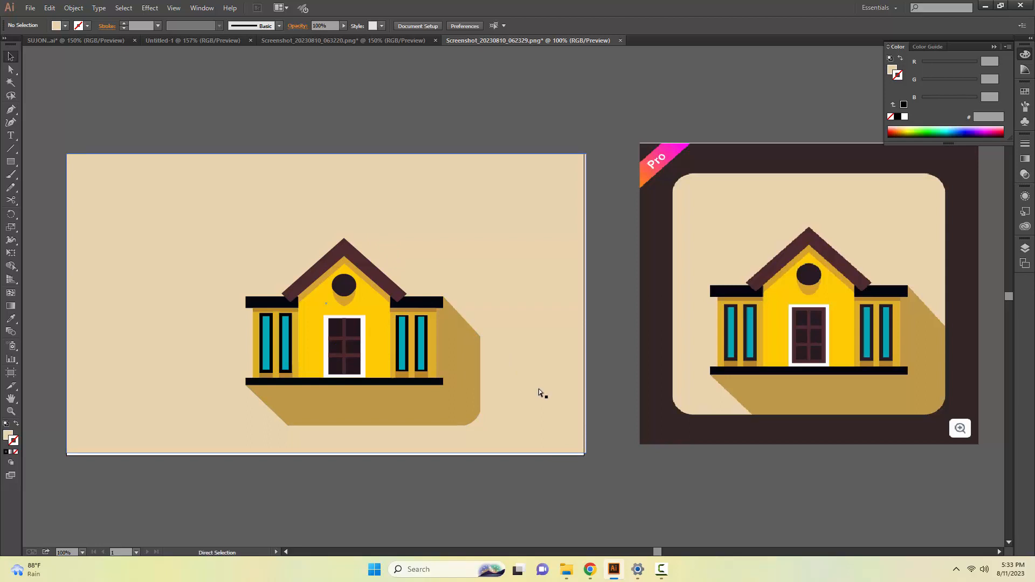
pyautogui.hotkey('ctrl', 'z')
pyautogui.hotkey('ctrl', 'z')
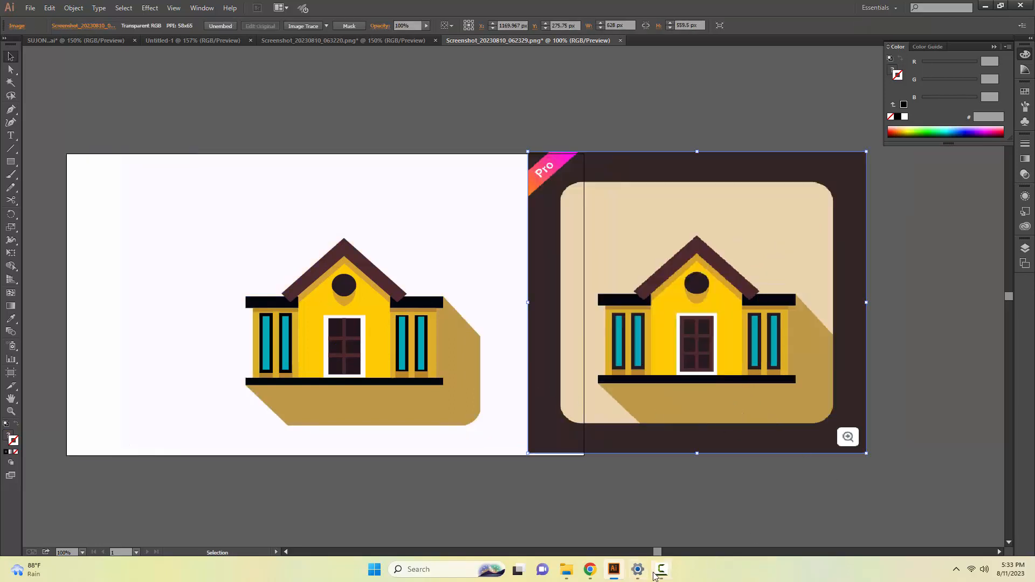